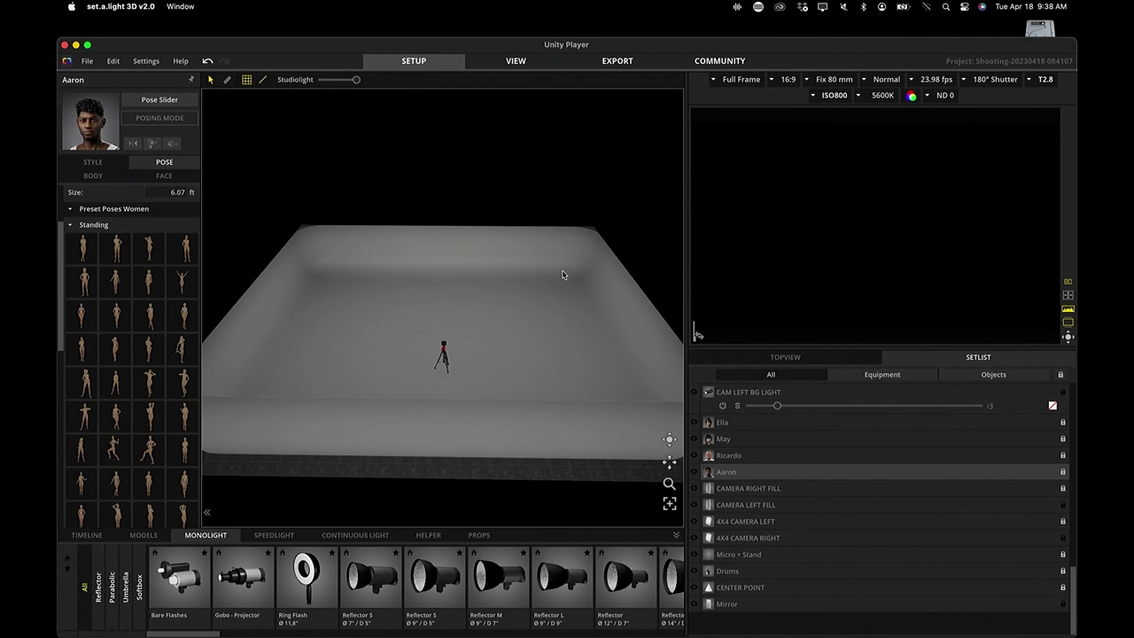
# - Look through the character model library and the Aaron model's body, pose, face and style options
pyautogui.scroll(4, 459, 374)
pyautogui.scroll(-4, 458, 373)
pyautogui.click(142, 535)
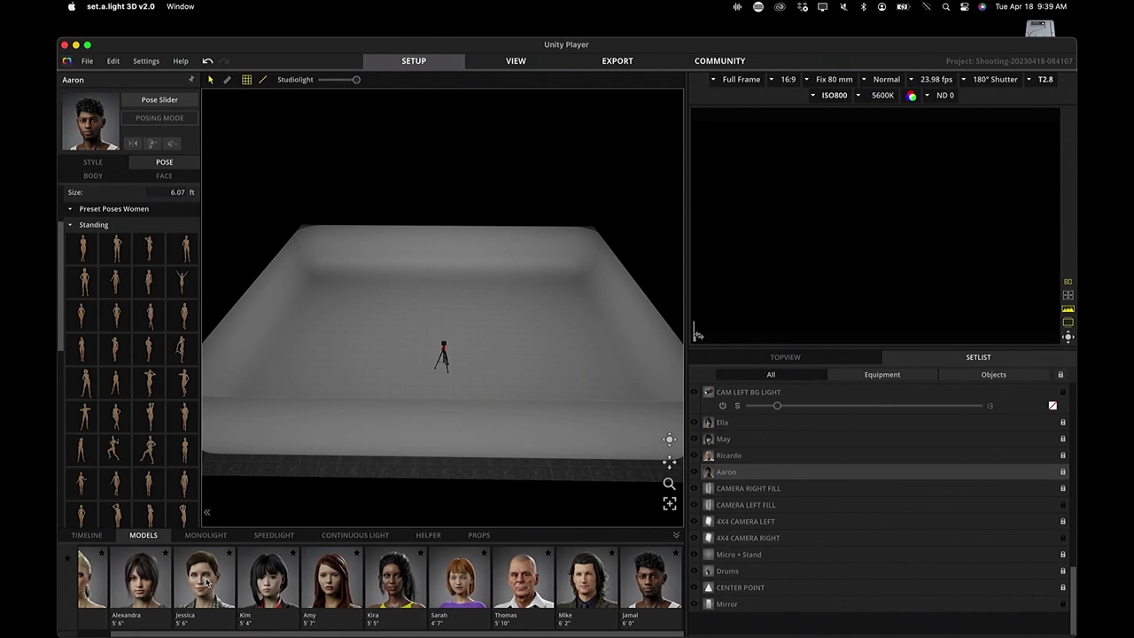
pyautogui.click(96, 162)
pyautogui.click(96, 177)
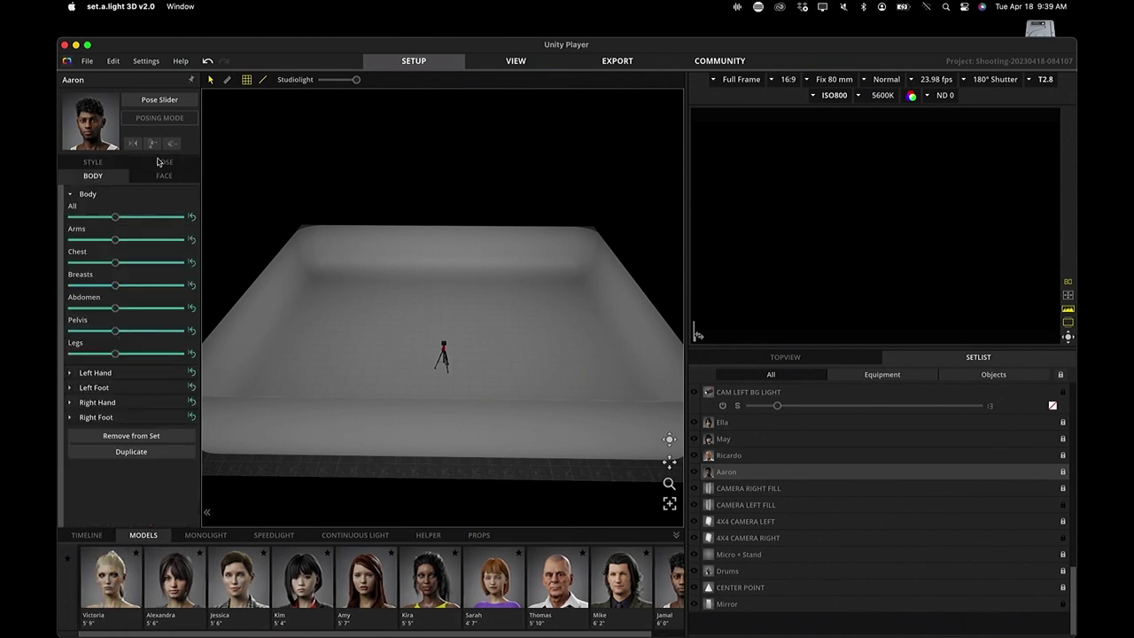
pyautogui.click(160, 162)
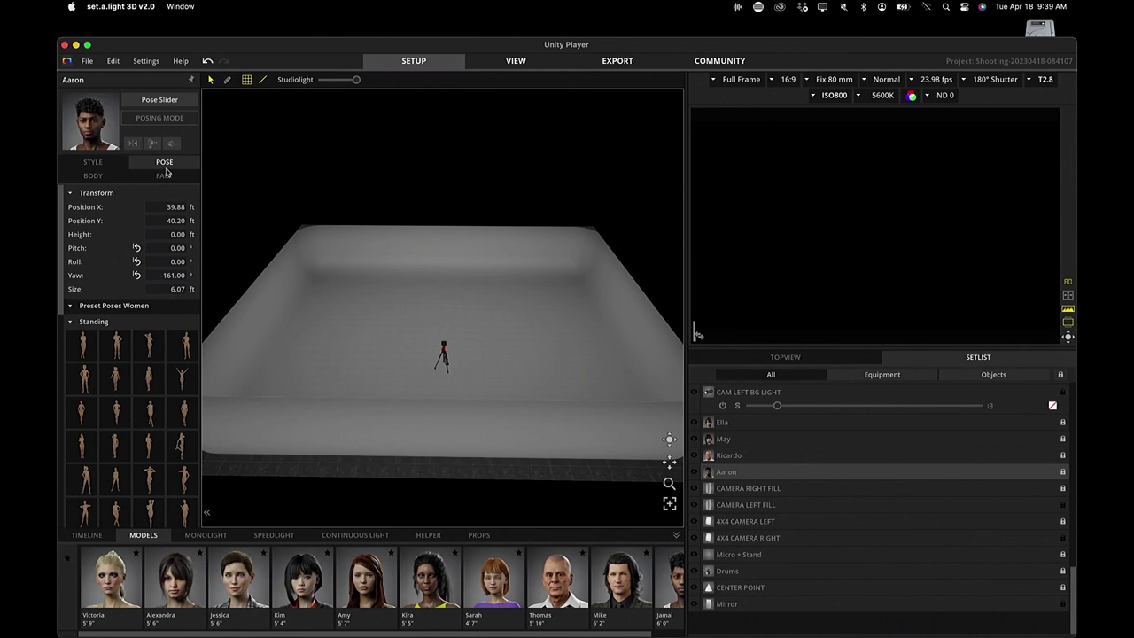
pyautogui.click(165, 176)
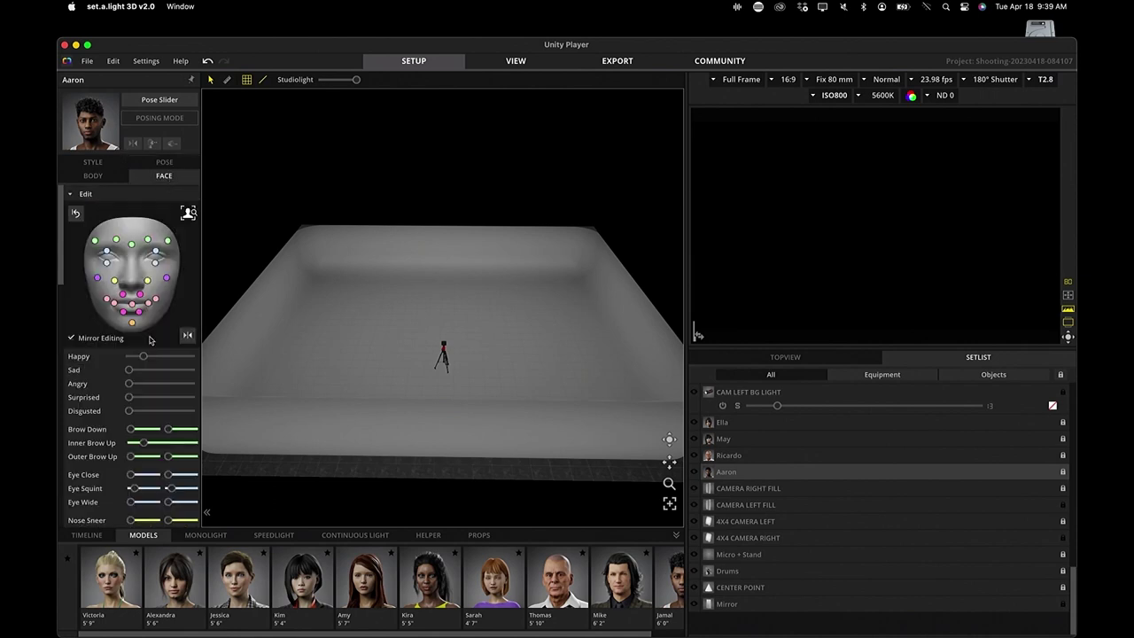
pyautogui.click(98, 164)
pyautogui.scroll(10, 115, 271)
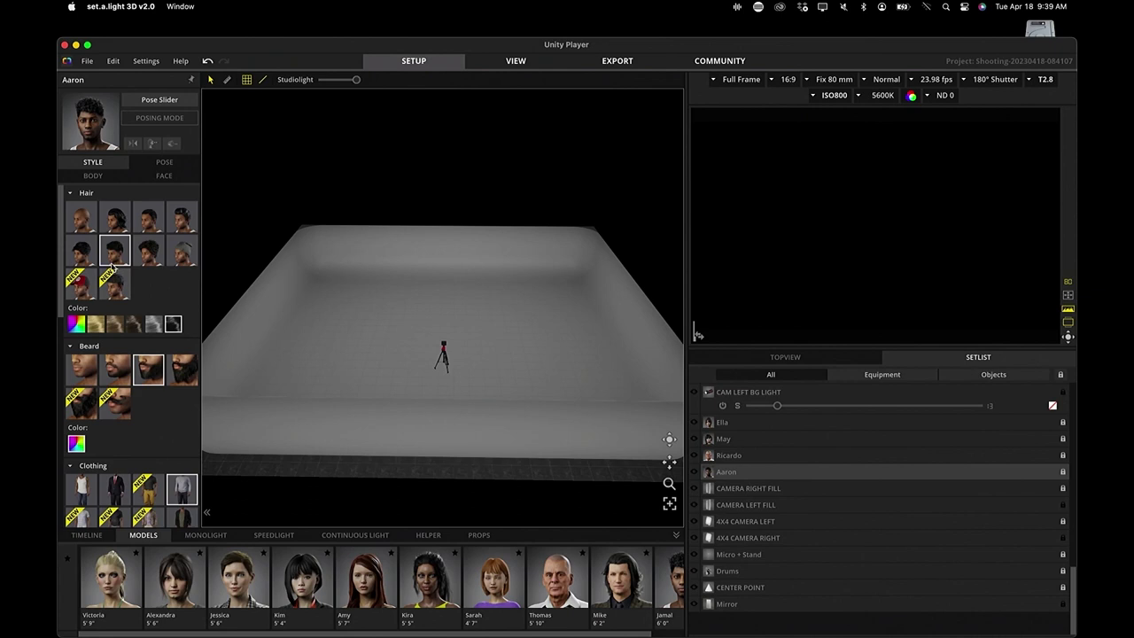
# - Browse the monolight modifiers and place a Hilite 7' x 8' in the set, to the right of the camera
pyautogui.click(194, 536)
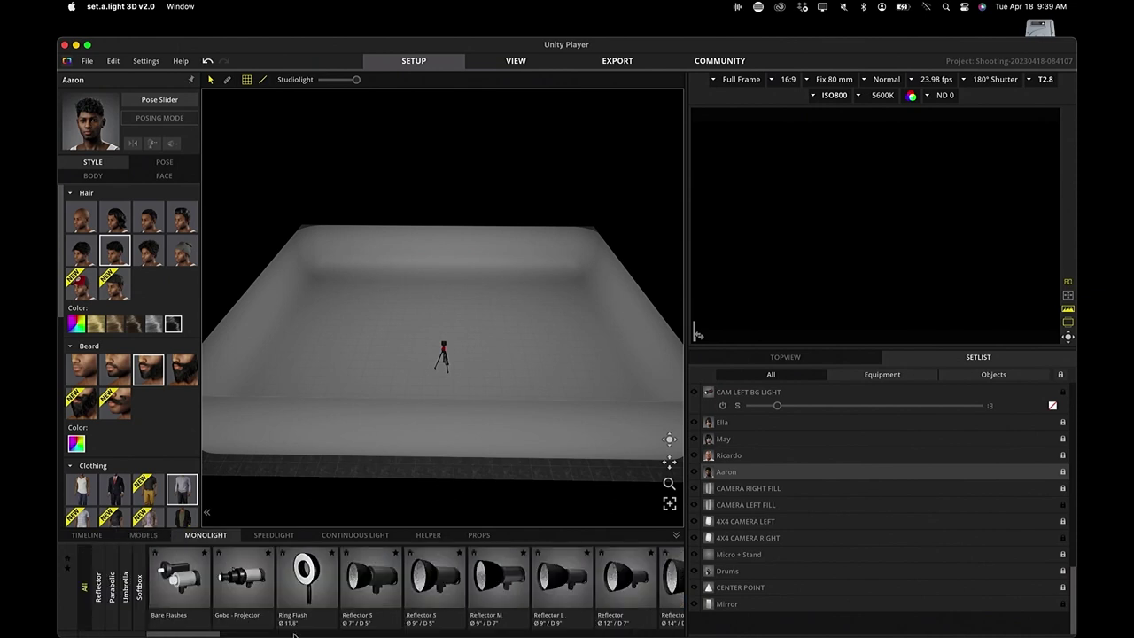
pyautogui.hscroll(2, 291, 596)
pyautogui.hscroll(10, 290, 597)
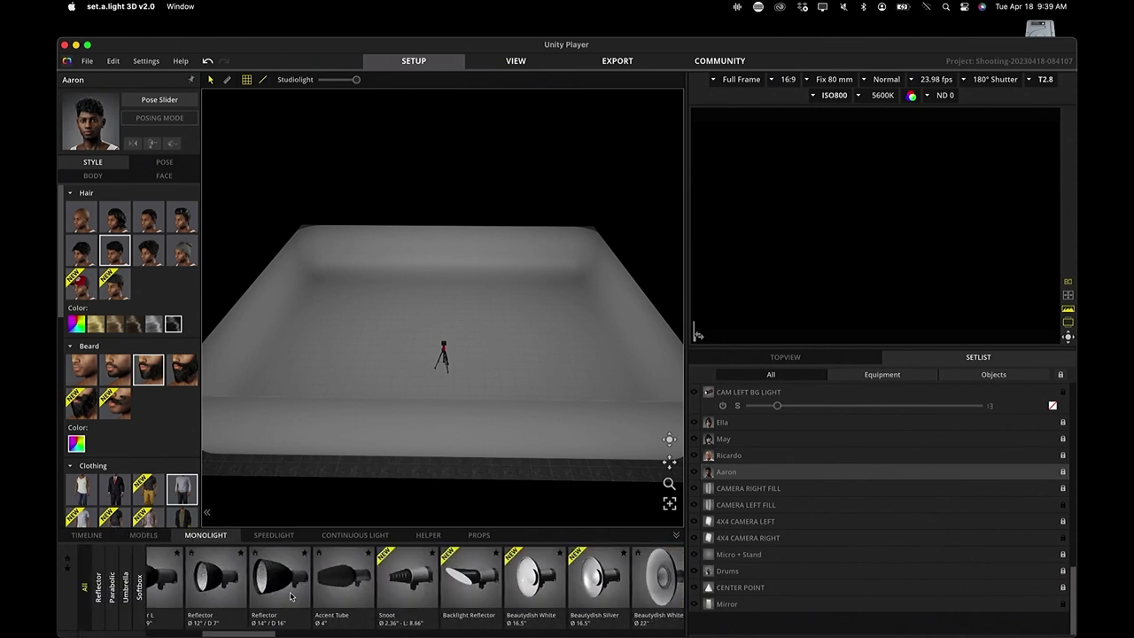
pyautogui.hscroll(10, 290, 596)
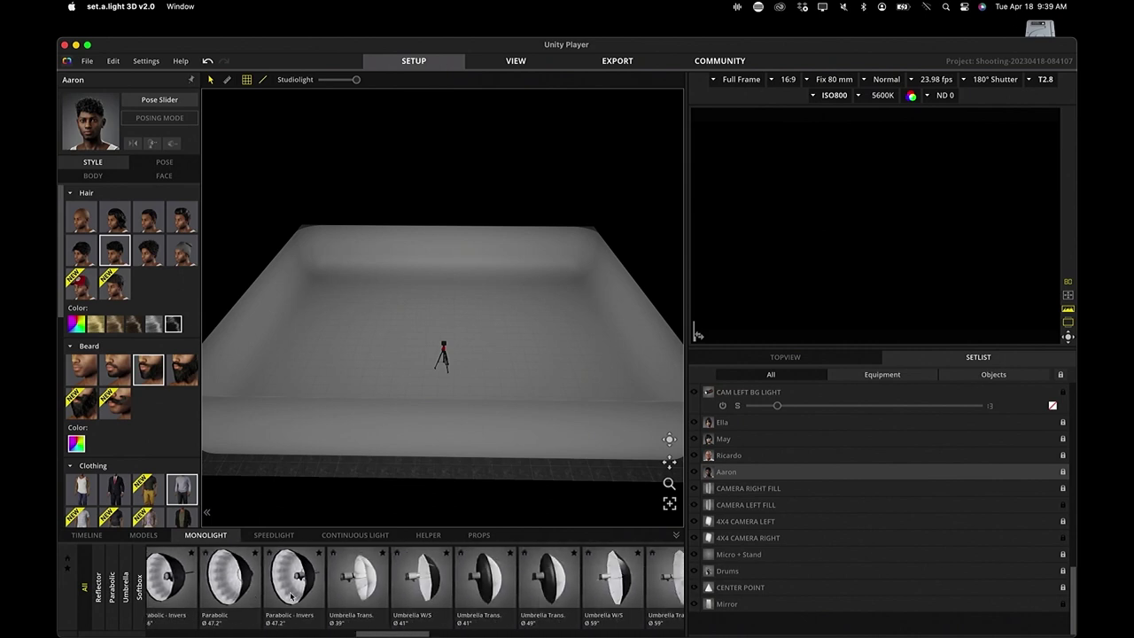
pyautogui.hscroll(10, 290, 597)
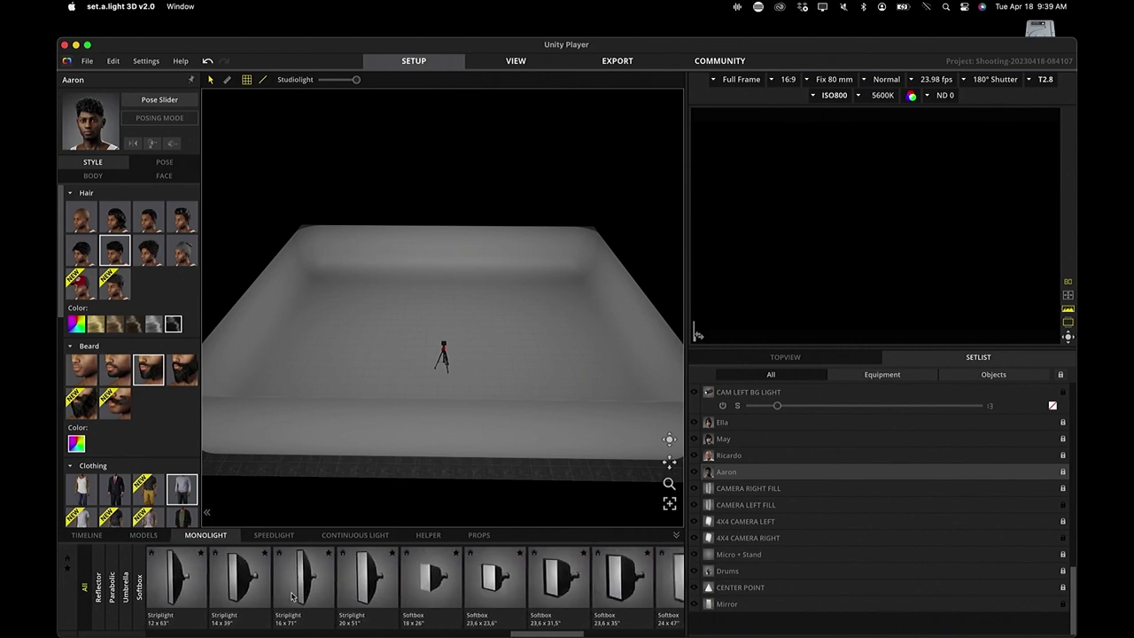
pyautogui.hscroll(5, 295, 596)
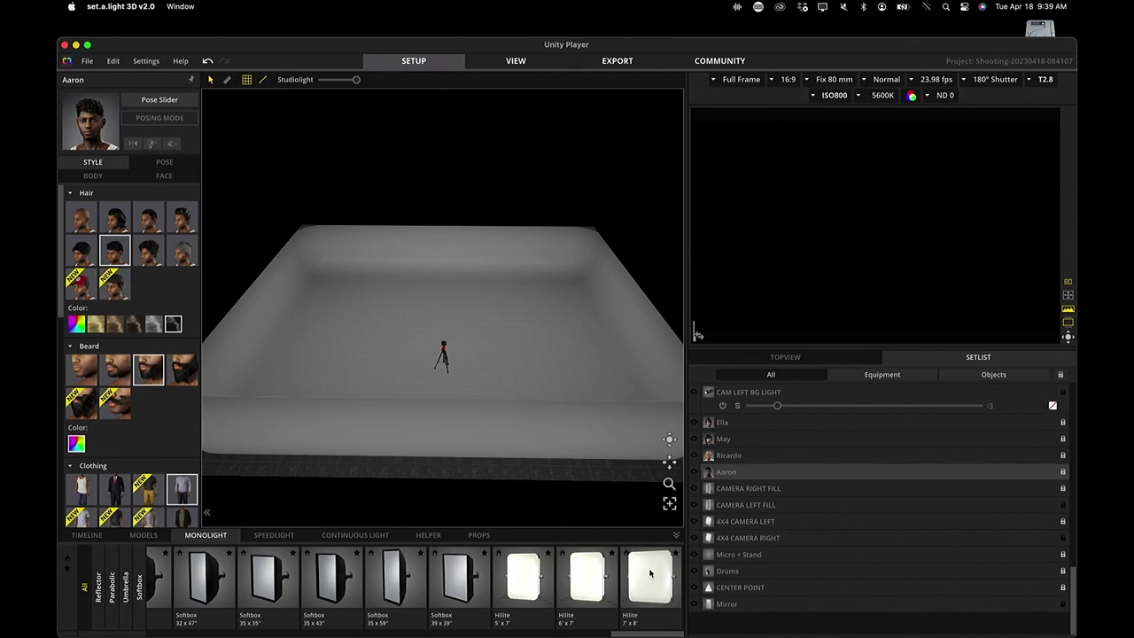
pyautogui.moveTo(652, 574); pyautogui.dragTo(492, 336)
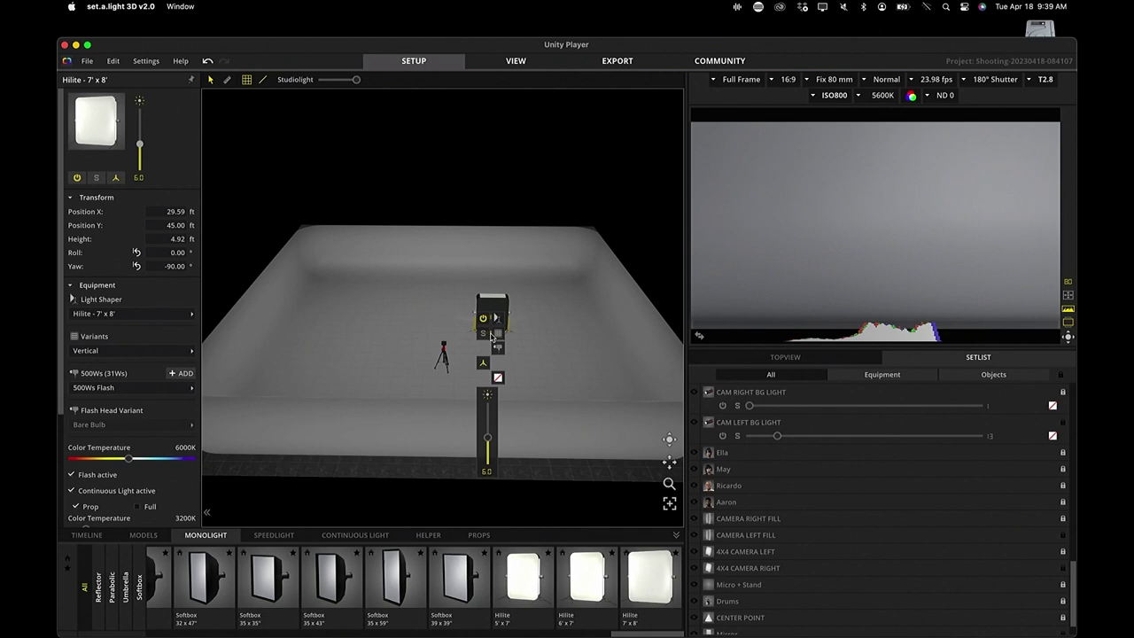
# - Examine the Hilite light and the studio space from the front, back and above at several distances
pyautogui.scroll(5, 537, 337)
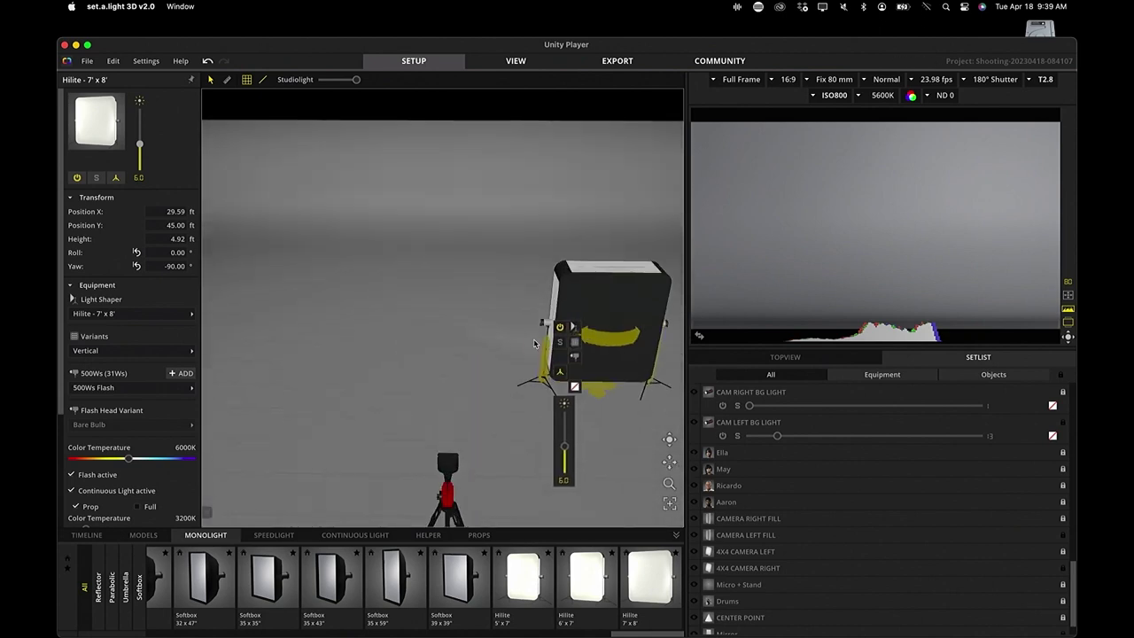
pyautogui.scroll(2, 534, 343)
pyautogui.scroll(2, 651, 447)
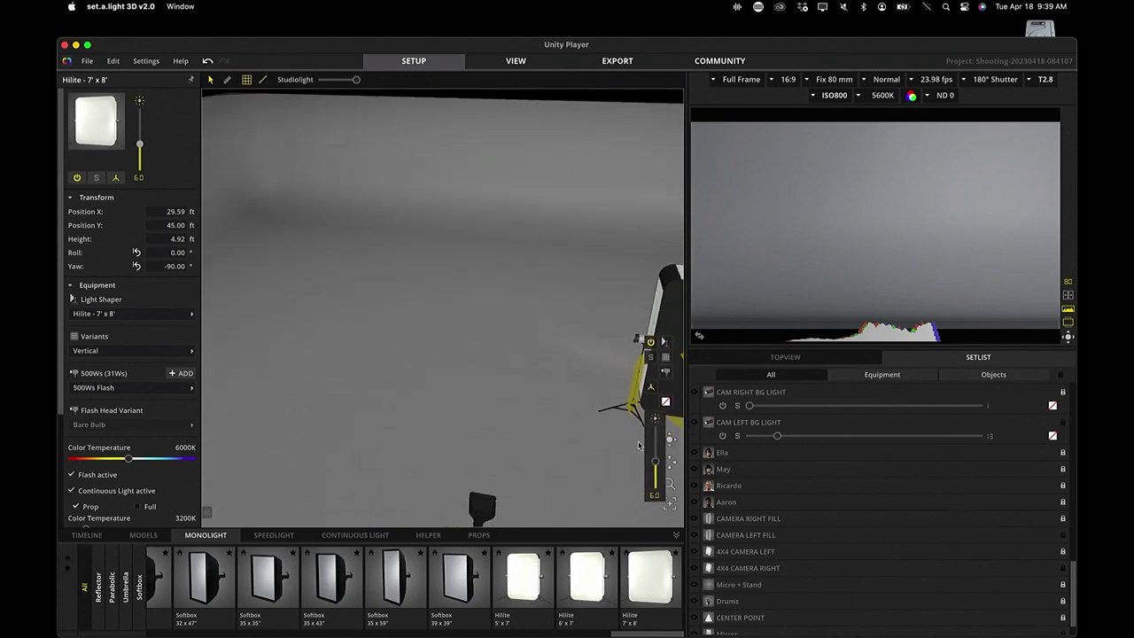
pyautogui.moveTo(638, 446); pyautogui.dragTo(440, 385, button='right')
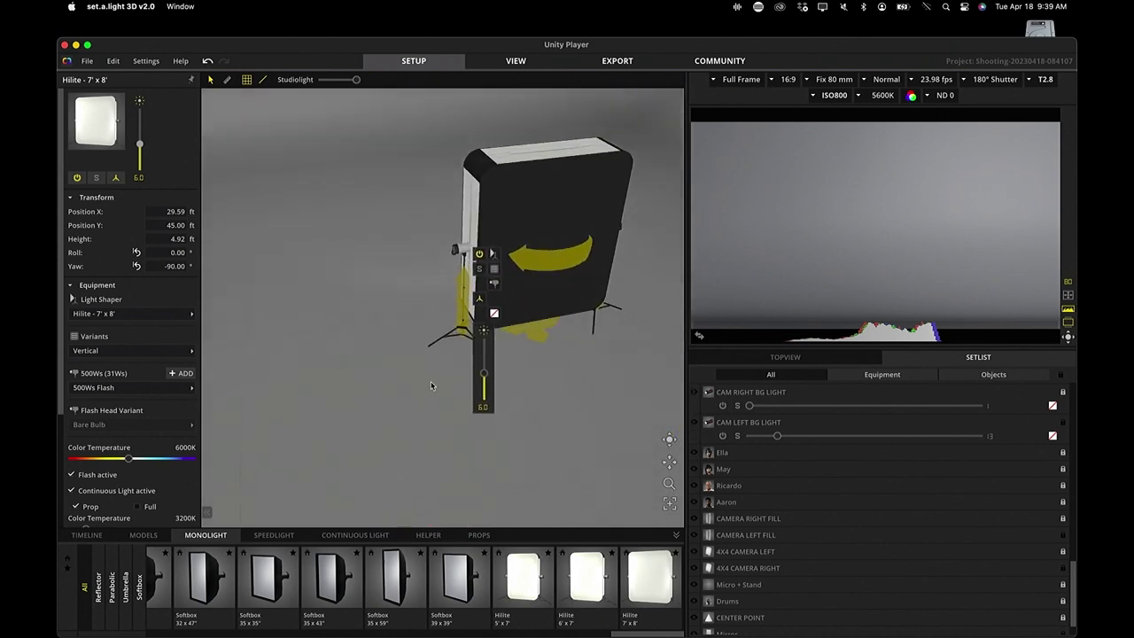
pyautogui.moveTo(378, 251); pyautogui.dragTo(405, 248, button='right')
pyautogui.scroll(-3, 403, 248)
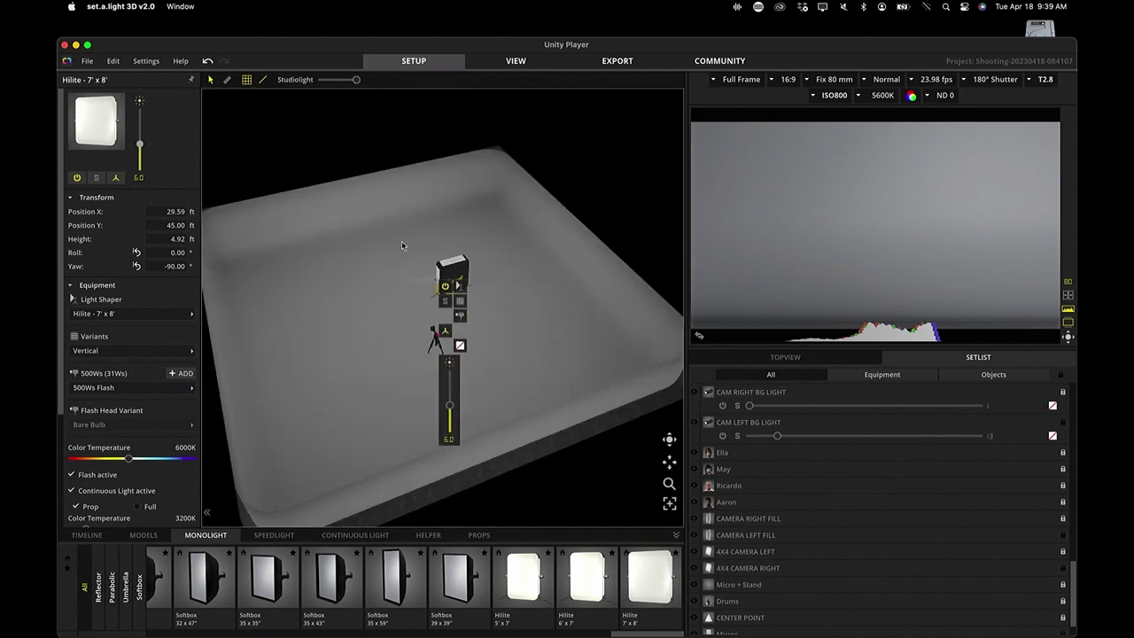
pyautogui.scroll(3, 401, 246)
pyautogui.scroll(-3, 401, 246)
pyautogui.moveTo(389, 262); pyautogui.dragTo(348, 479, button='right')
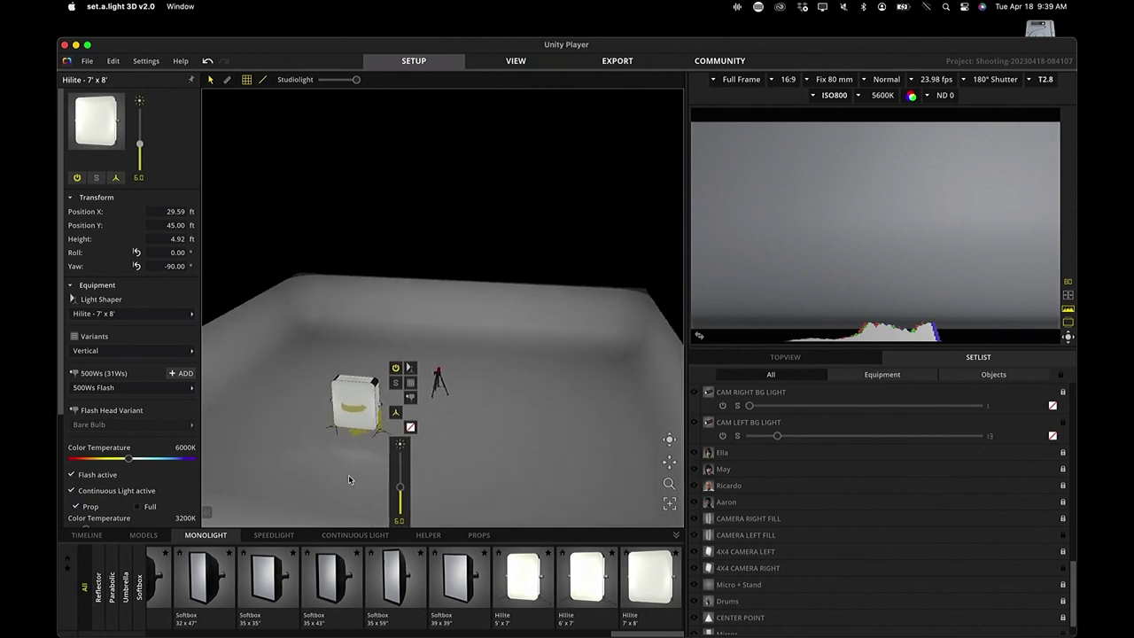
pyautogui.scroll(3, 347, 474)
pyautogui.scroll(-3, 348, 474)
pyautogui.moveTo(347, 473)
pyautogui.mouseDown(button='right')
pyautogui.moveTo(344, 409)
pyautogui.moveTo(352, 492)
pyautogui.mouseUp(button='right')
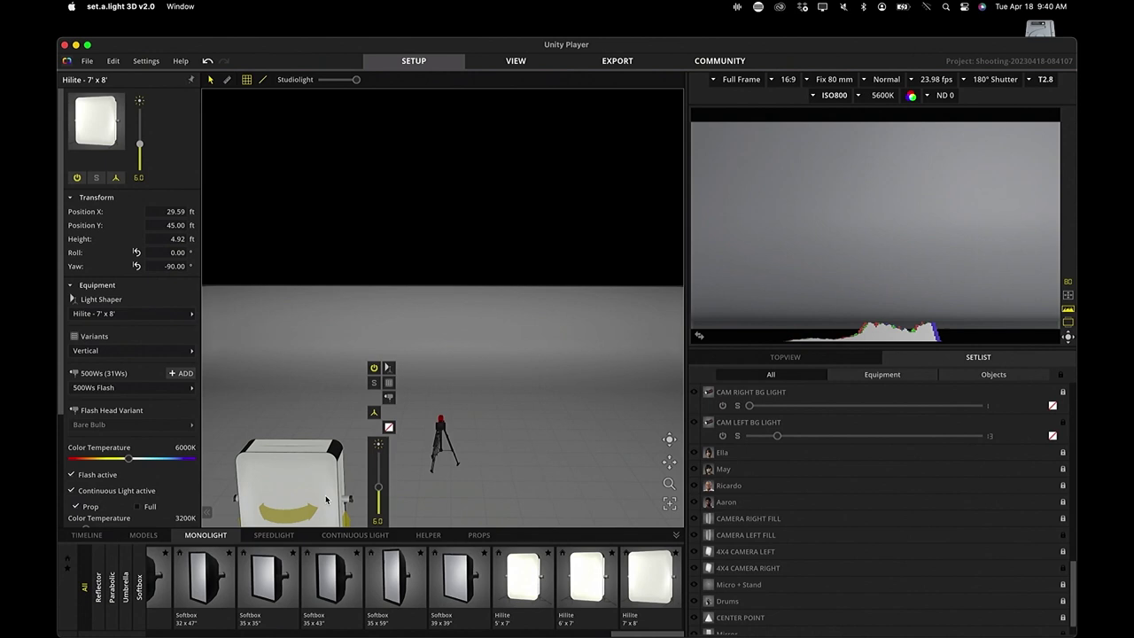
pyautogui.scroll(-5, 327, 489)
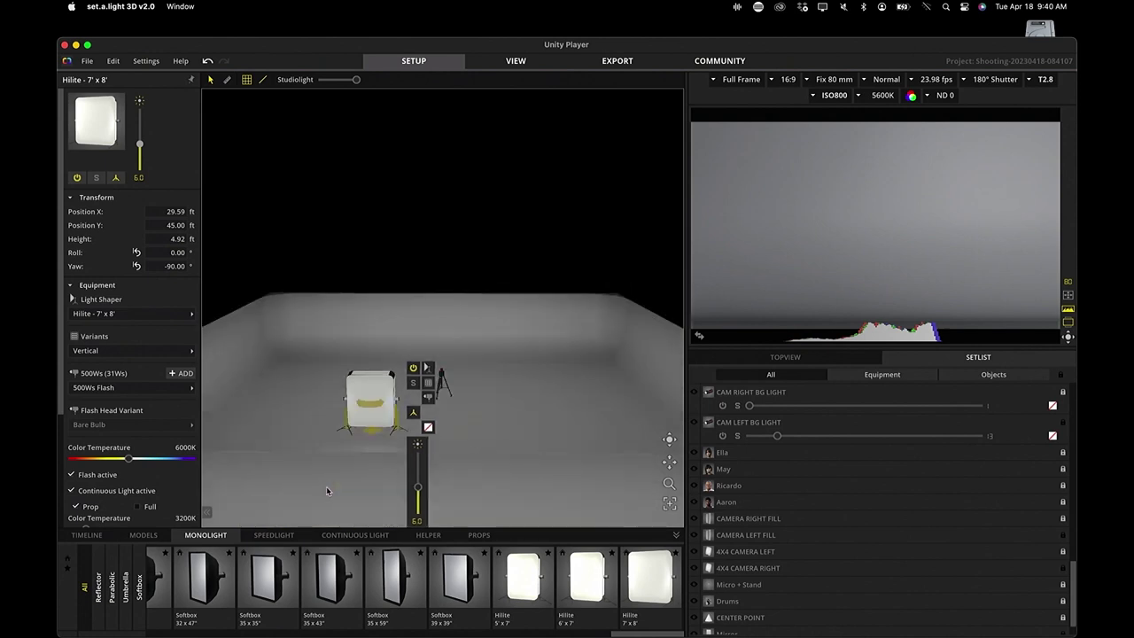
pyautogui.moveTo(327, 487); pyautogui.dragTo(368, 457, button='right')
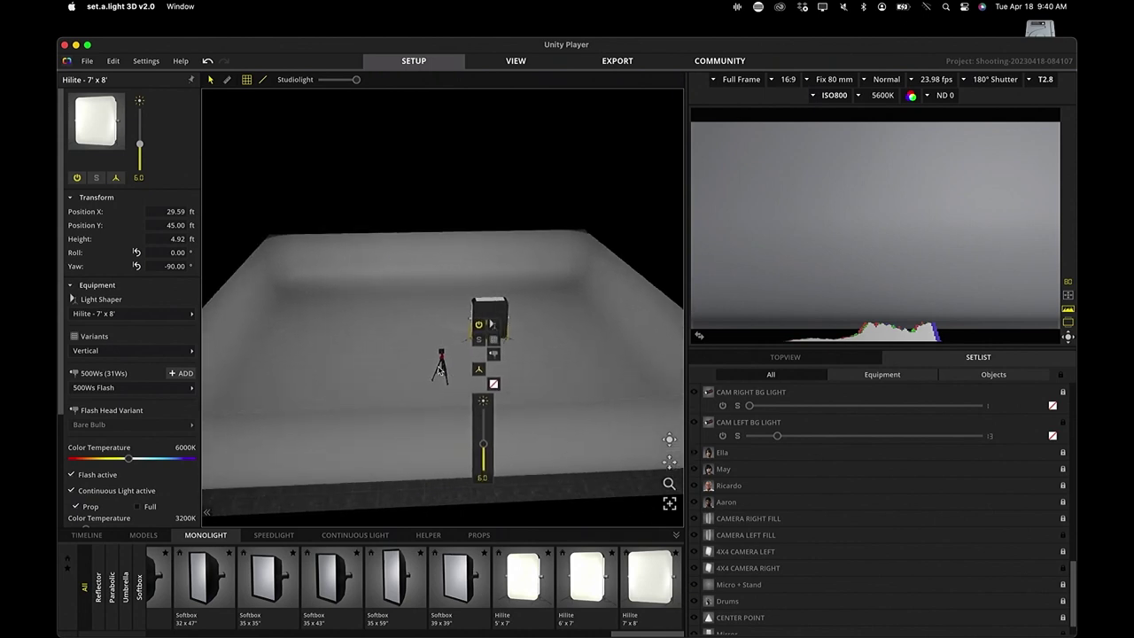
# - Make the Aaron model visible in the set
pyautogui.scroll(-1, 710, 491)
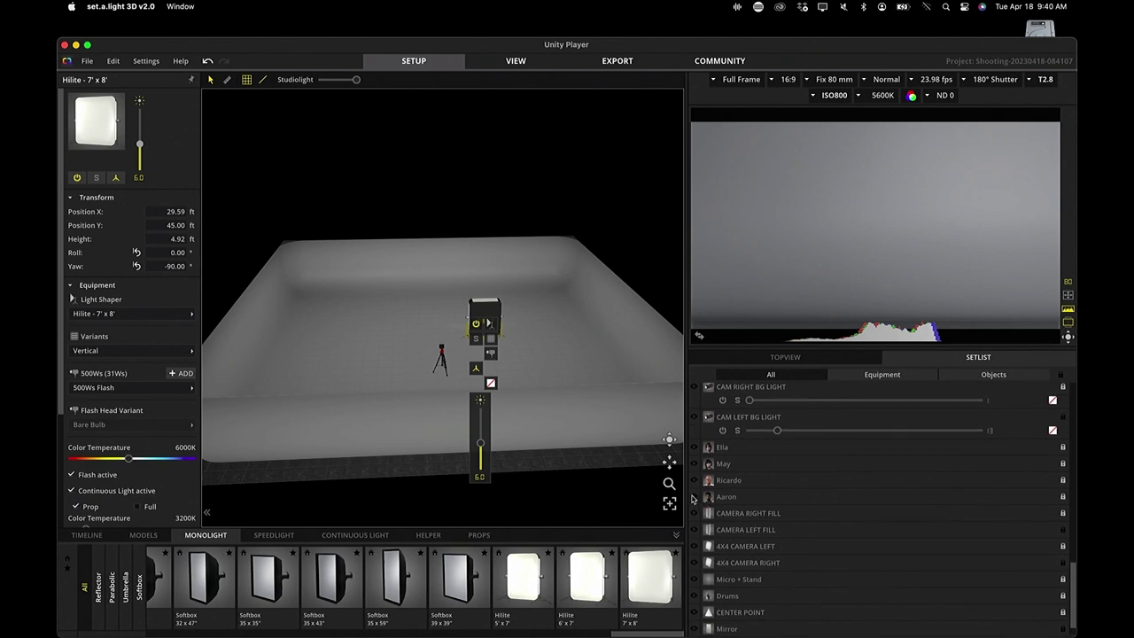
pyautogui.click(694, 497)
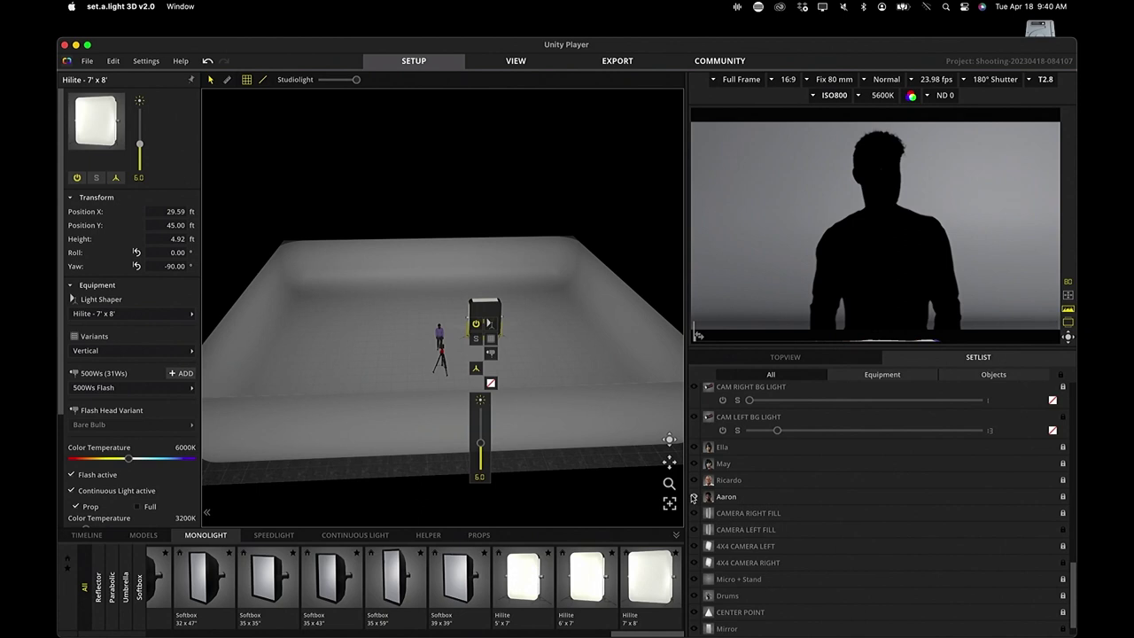
# - Hide the Hilite light's stand and rotate the light towards Aaron to a yaw of -176.30°
pyautogui.scroll(3, 580, 444)
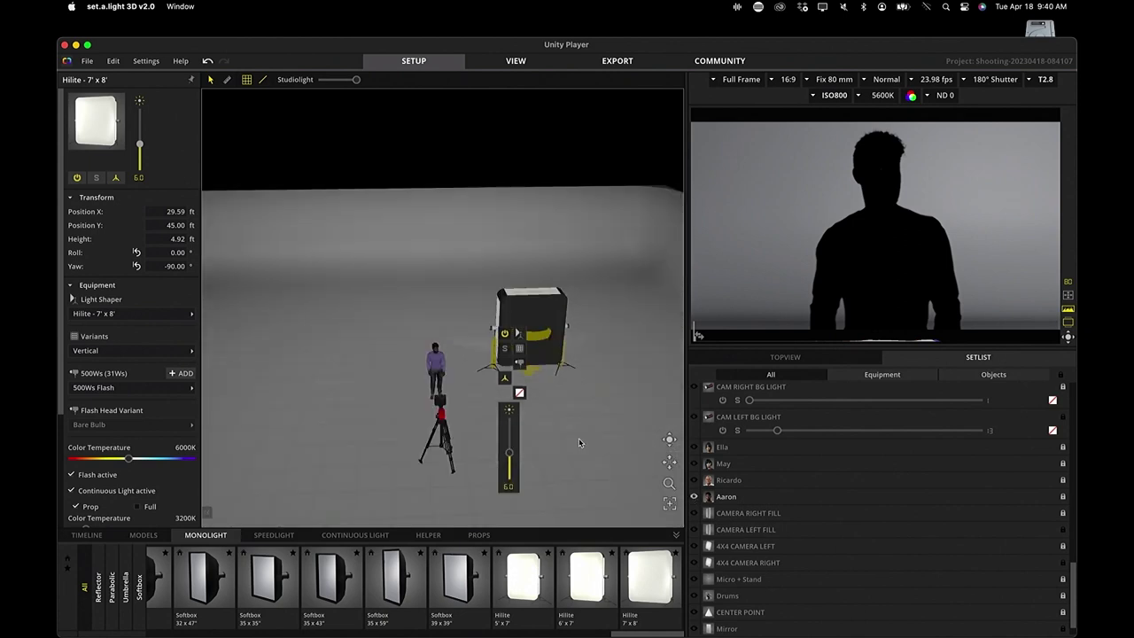
pyautogui.click(505, 379)
pyautogui.moveTo(534, 336); pyautogui.dragTo(771, 312)
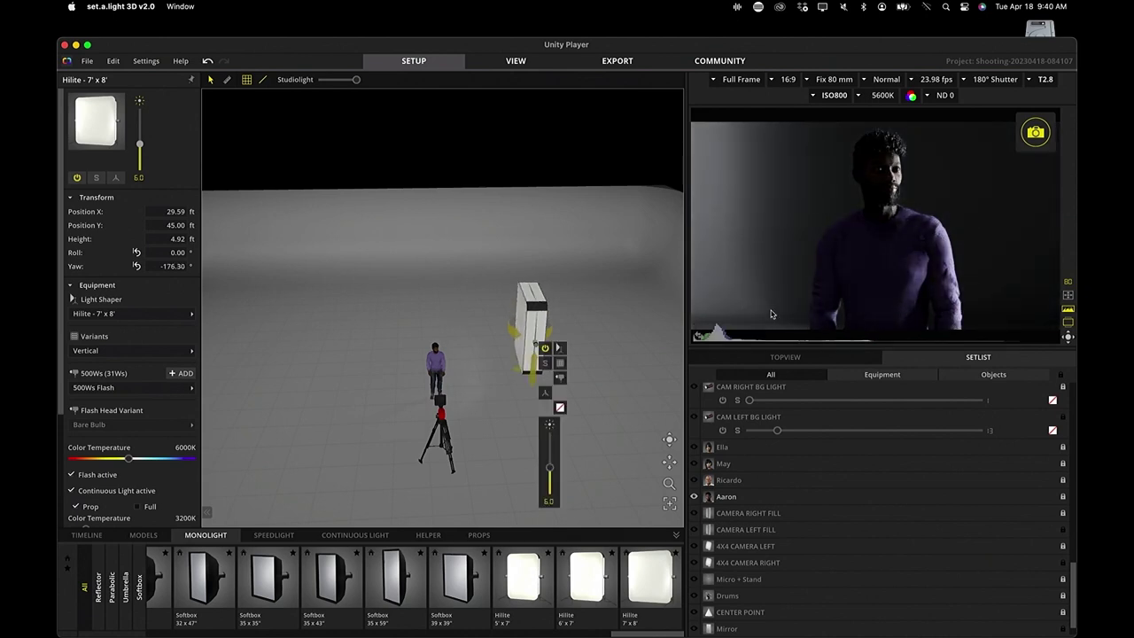
# - Remove the Hilite light from the set and toggle the Aaron model's visibility off and back on
pyautogui.press('Delete')
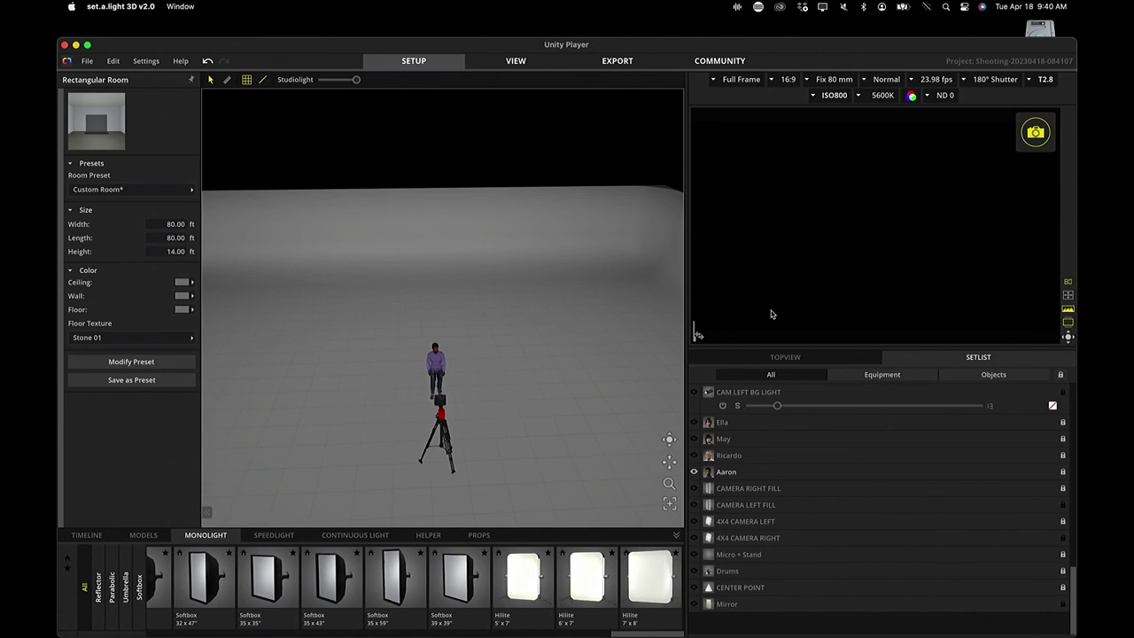
pyautogui.click(695, 471)
pyautogui.click(696, 472)
# - Make the 0° / 360° LIGHT visible so that it lights Aaron from the front
pyautogui.scroll(5, 696, 474)
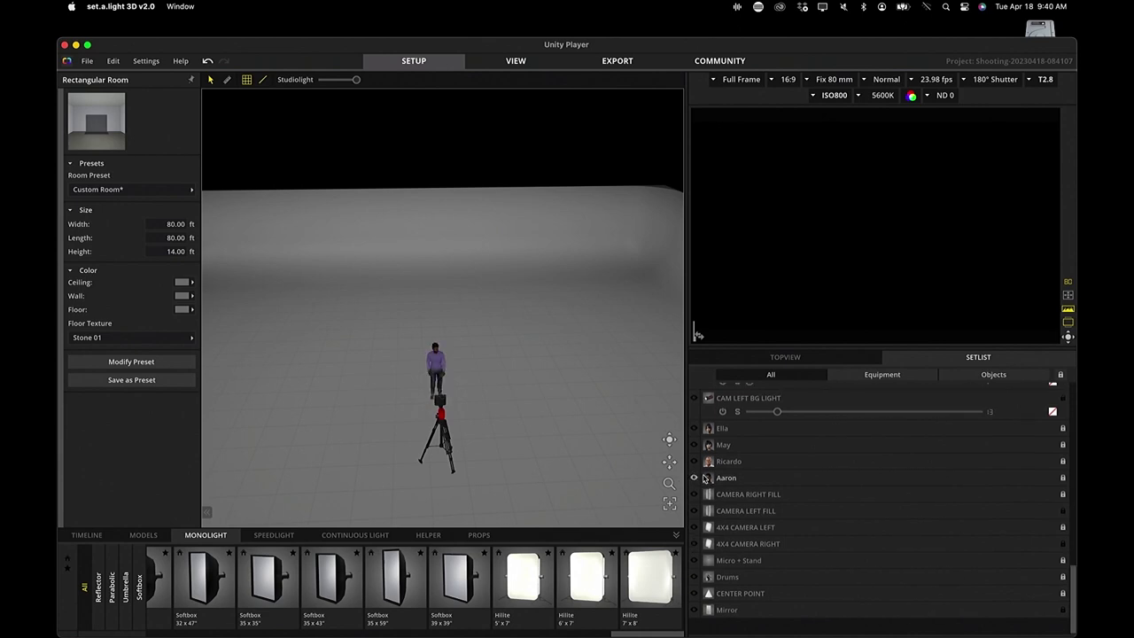
pyautogui.scroll(5, 697, 476)
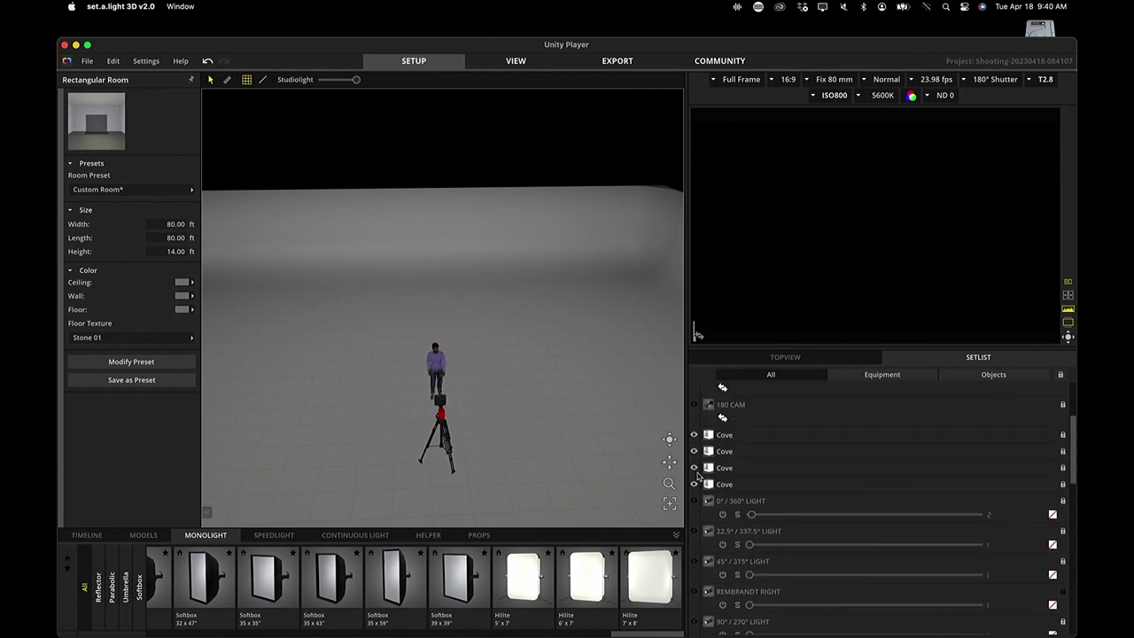
pyautogui.click(695, 456)
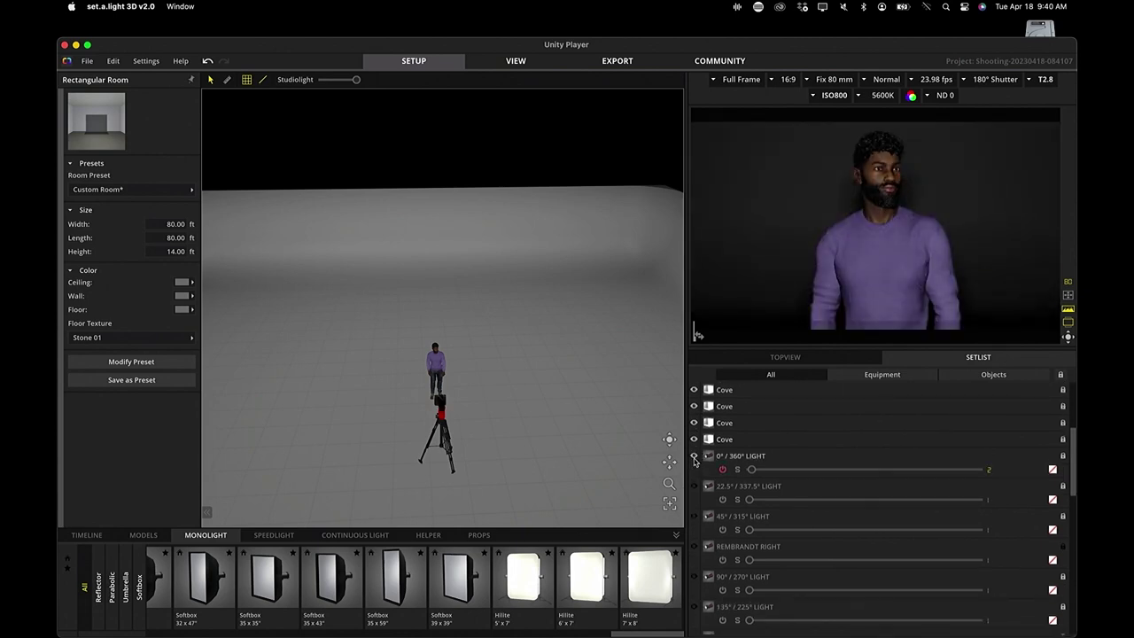
# - Try the four purple-sweater custom poses from the To Camera group on Aaron, ending with the fourth one
pyautogui.scroll(-5, 701, 501)
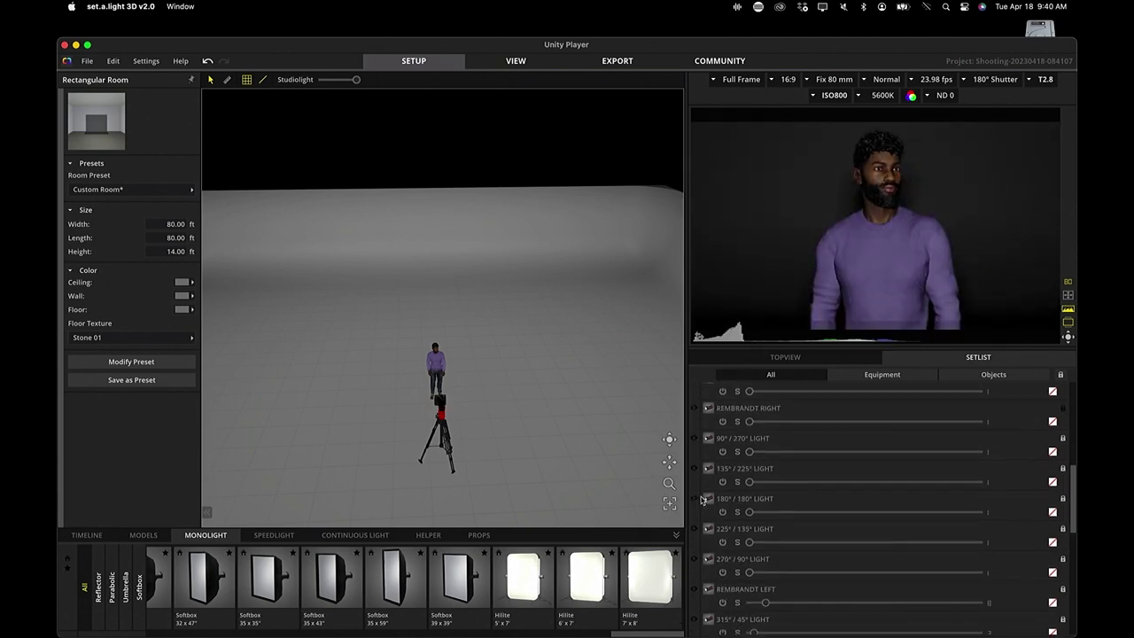
pyautogui.scroll(-5, 725, 486)
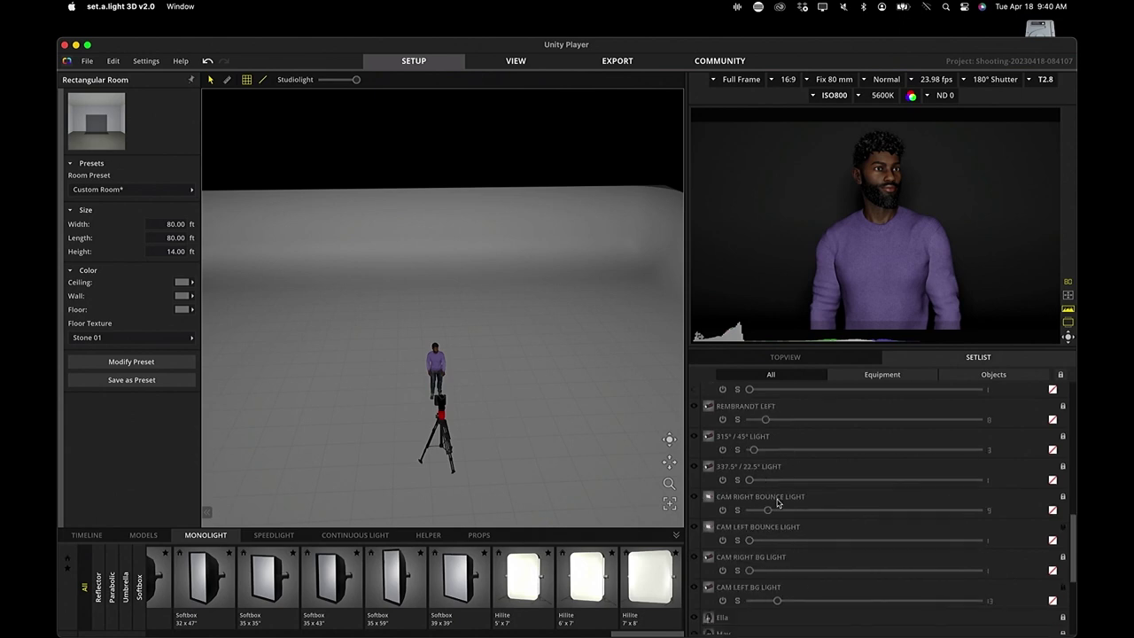
pyautogui.click(727, 472)
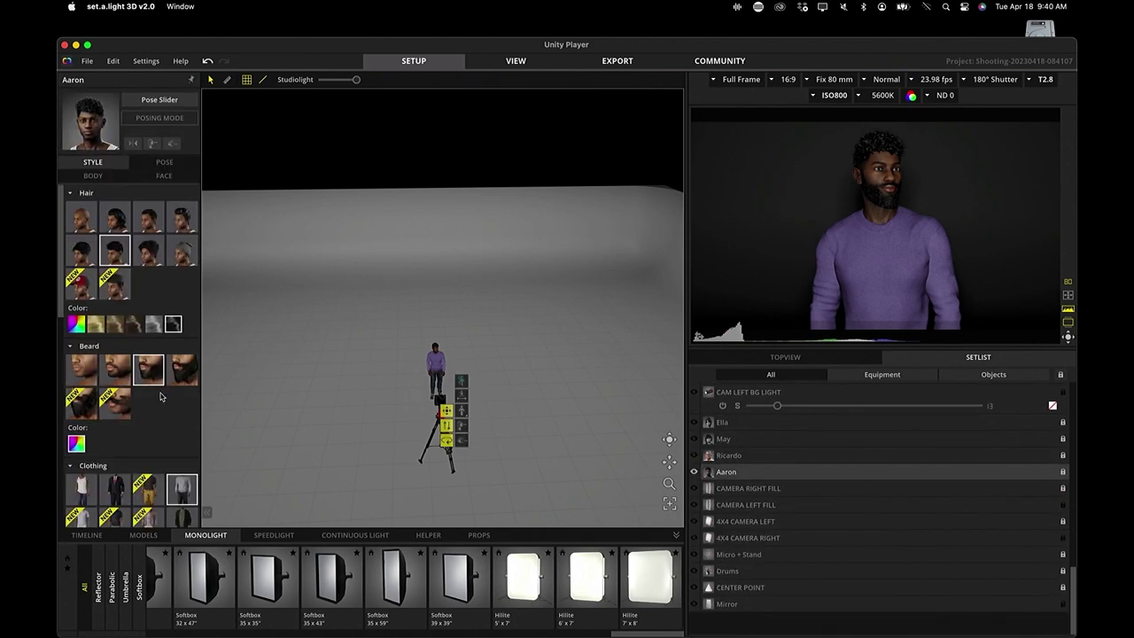
pyautogui.click(155, 166)
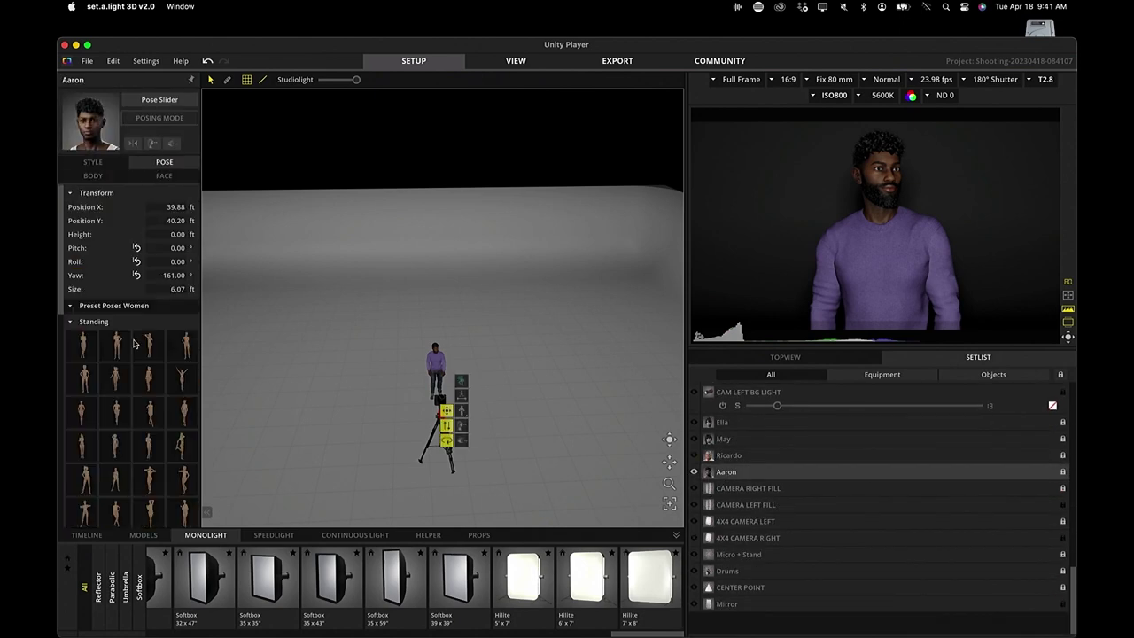
pyautogui.scroll(-10, 112, 355)
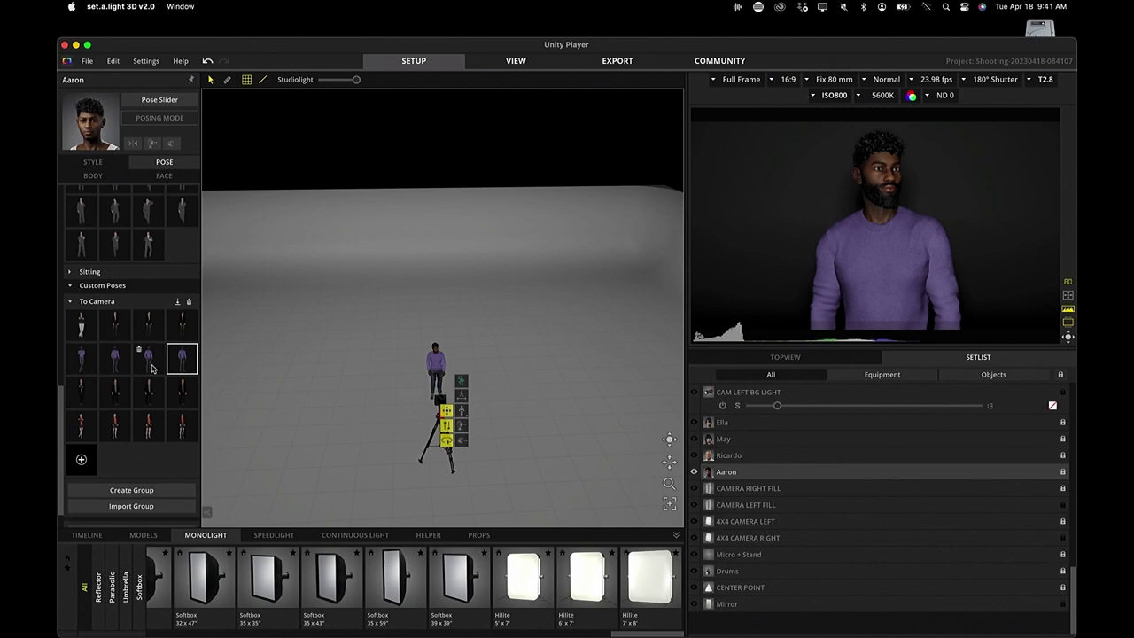
pyautogui.click(148, 358)
pyautogui.click(178, 360)
pyautogui.click(113, 363)
pyautogui.click(81, 358)
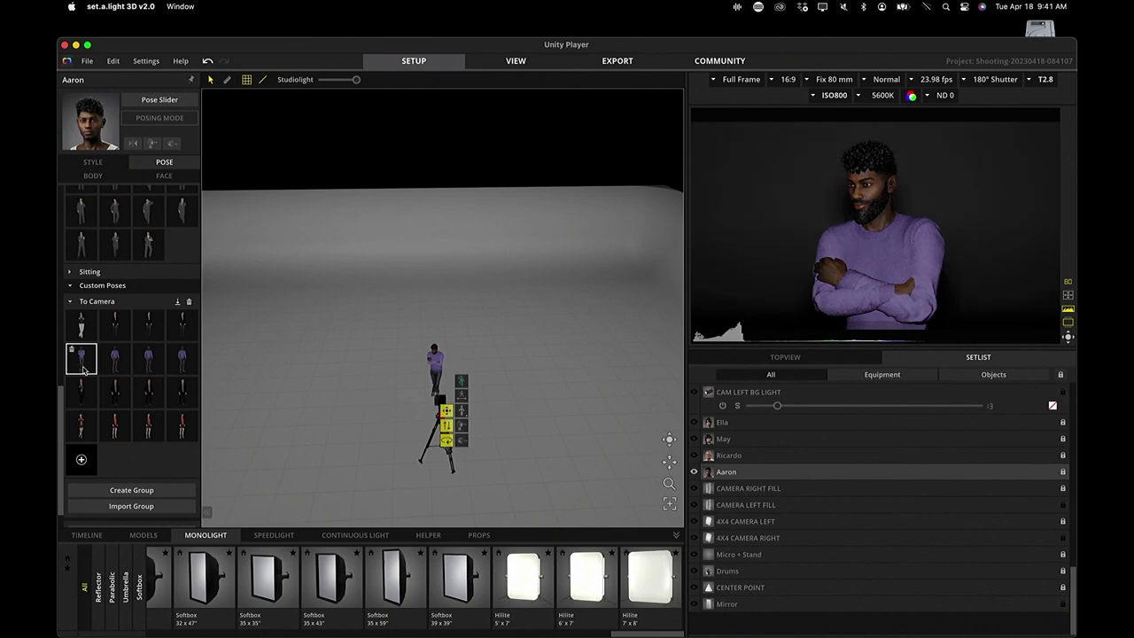
pyautogui.click(119, 358)
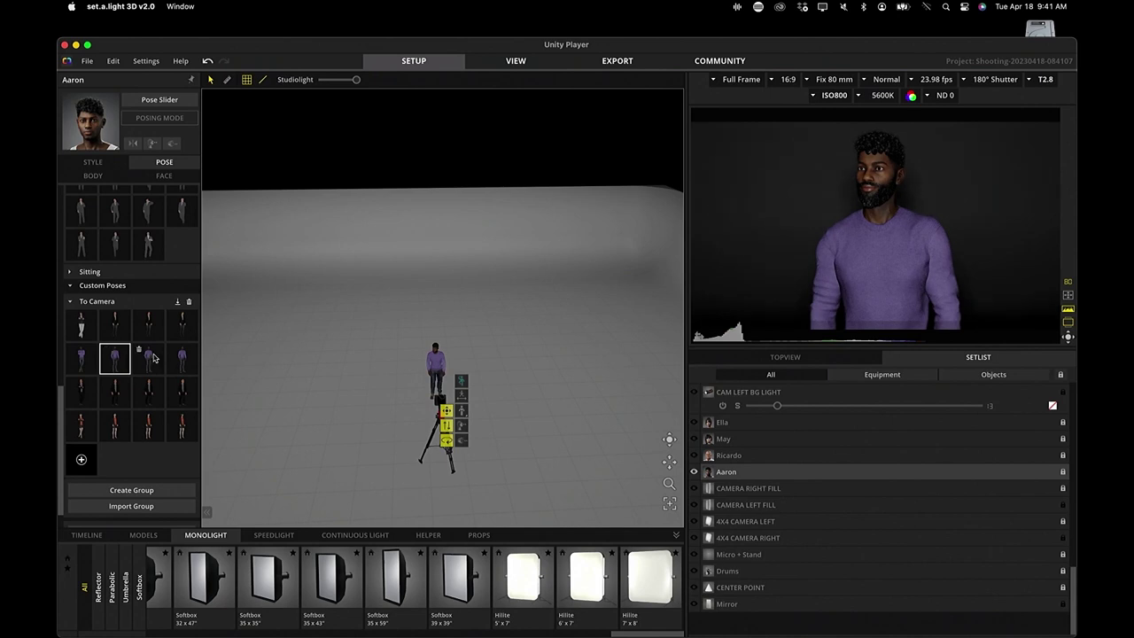
pyautogui.click(181, 360)
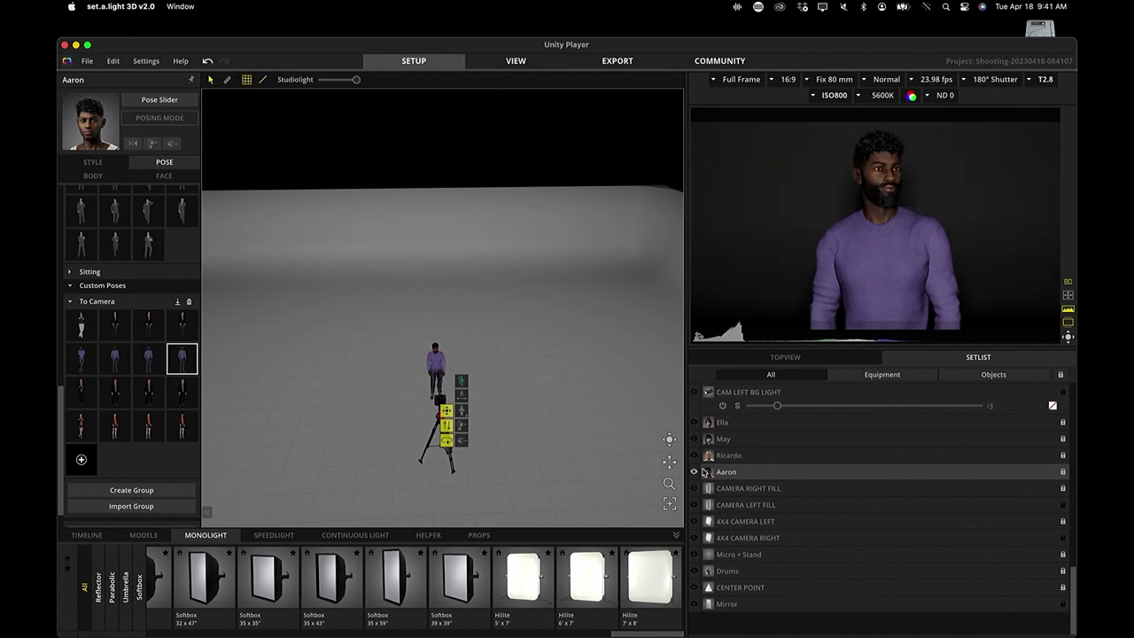
# - Preview the Ricardo, May and Ella models one at a time in place of Aaron, and make Aaron visible again
pyautogui.click(694, 471)
pyautogui.click(694, 455)
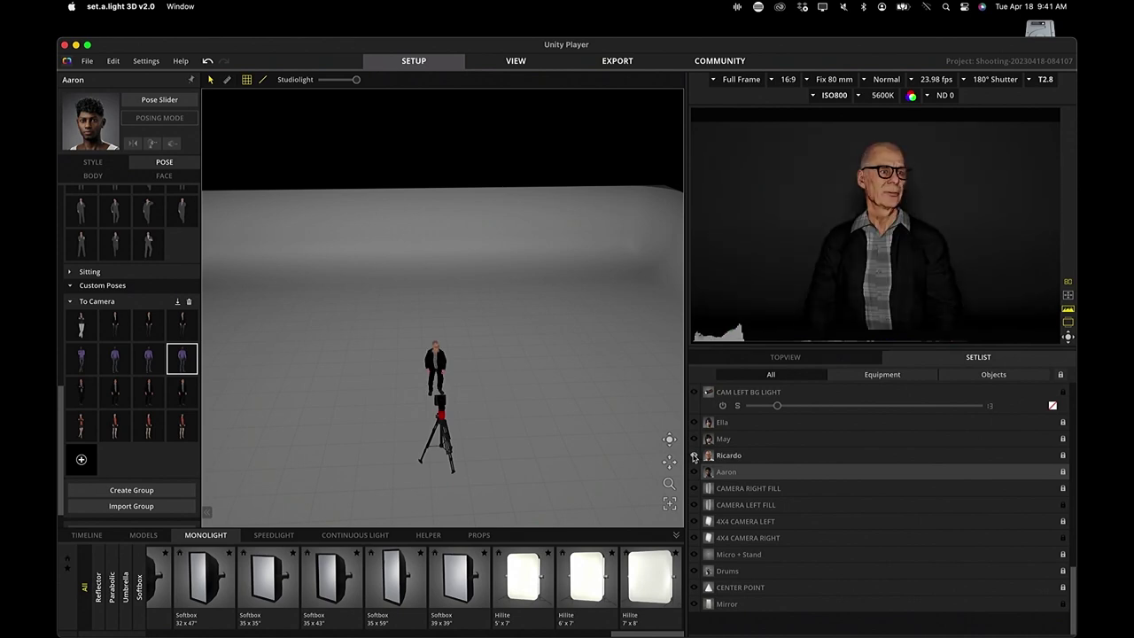
pyautogui.click(694, 455)
pyautogui.click(693, 438)
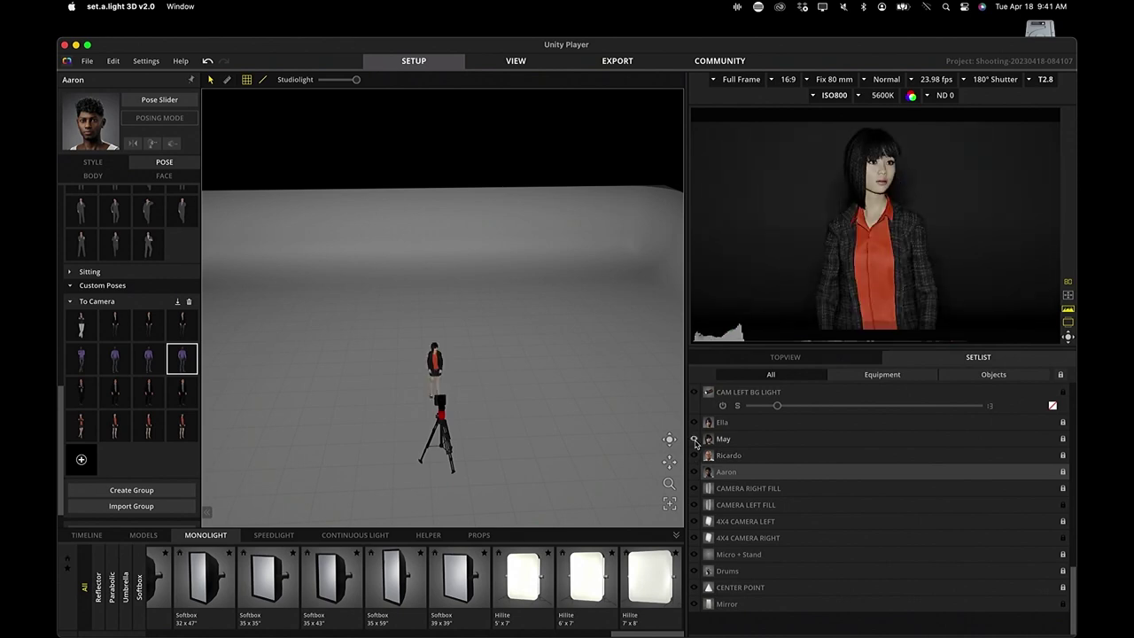
pyautogui.click(693, 438)
pyautogui.click(693, 423)
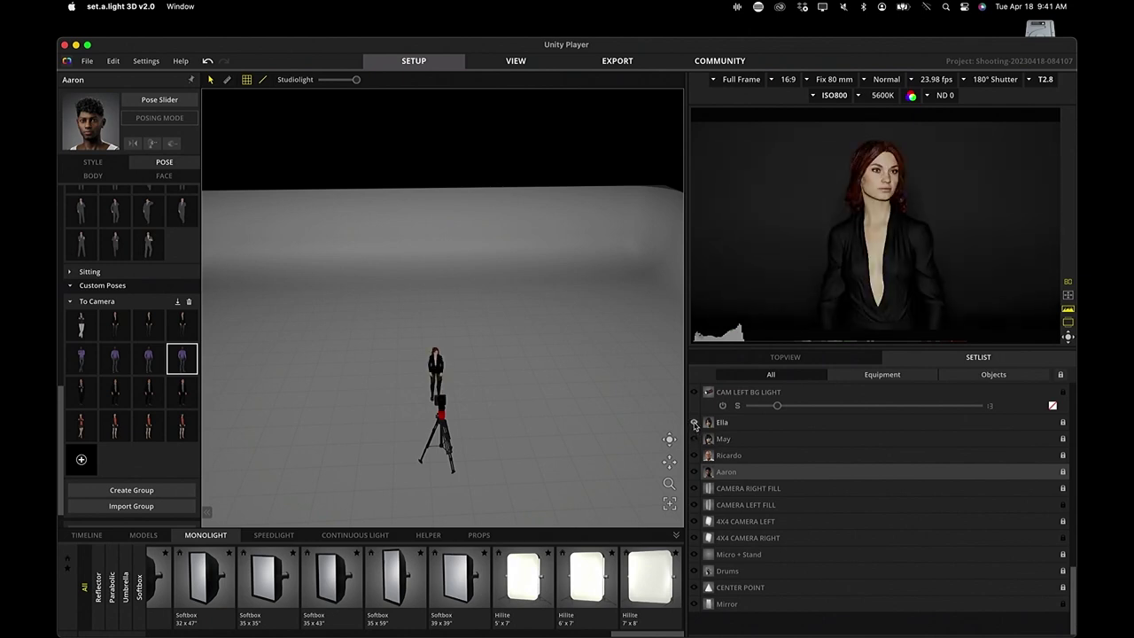
pyautogui.click(695, 423)
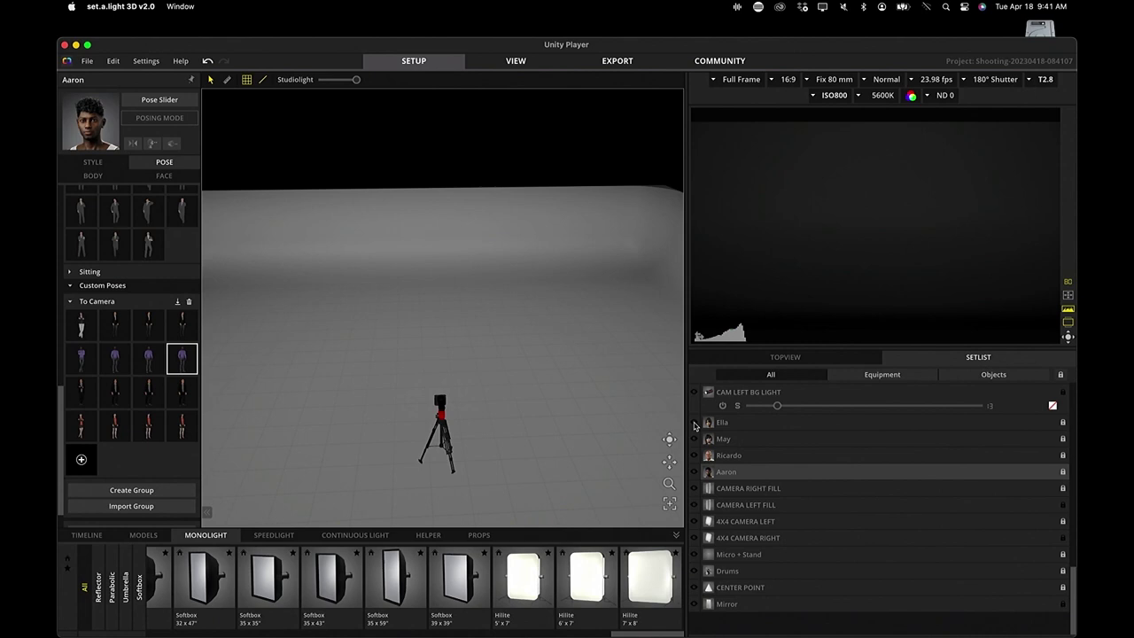
pyautogui.scroll(4, 785, 463)
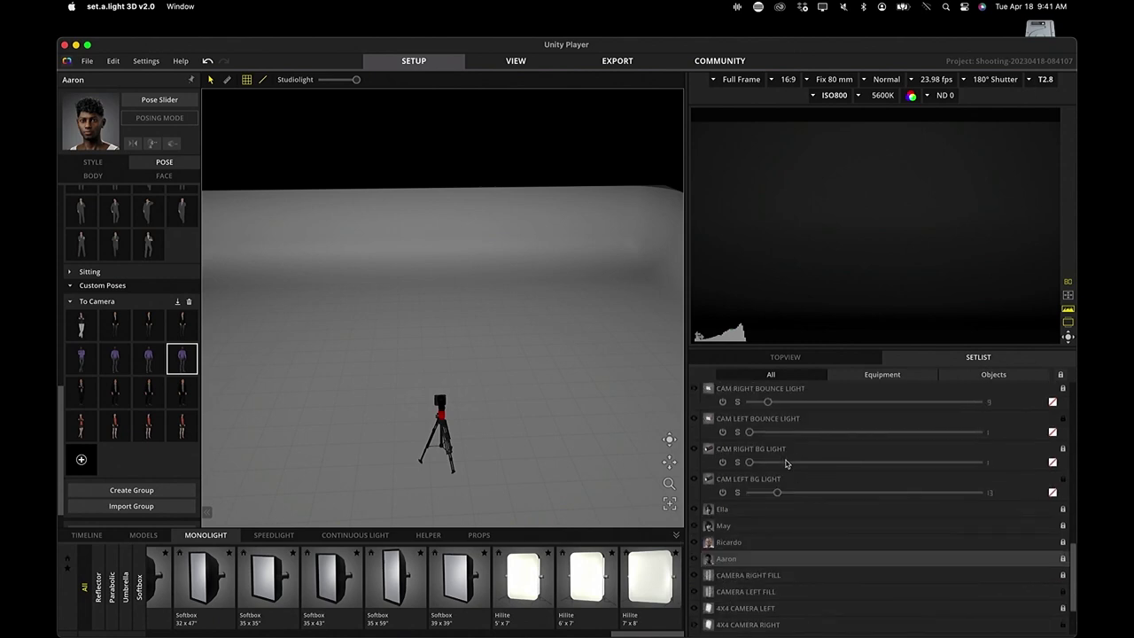
pyautogui.scroll(-4, 784, 463)
pyautogui.click(694, 471)
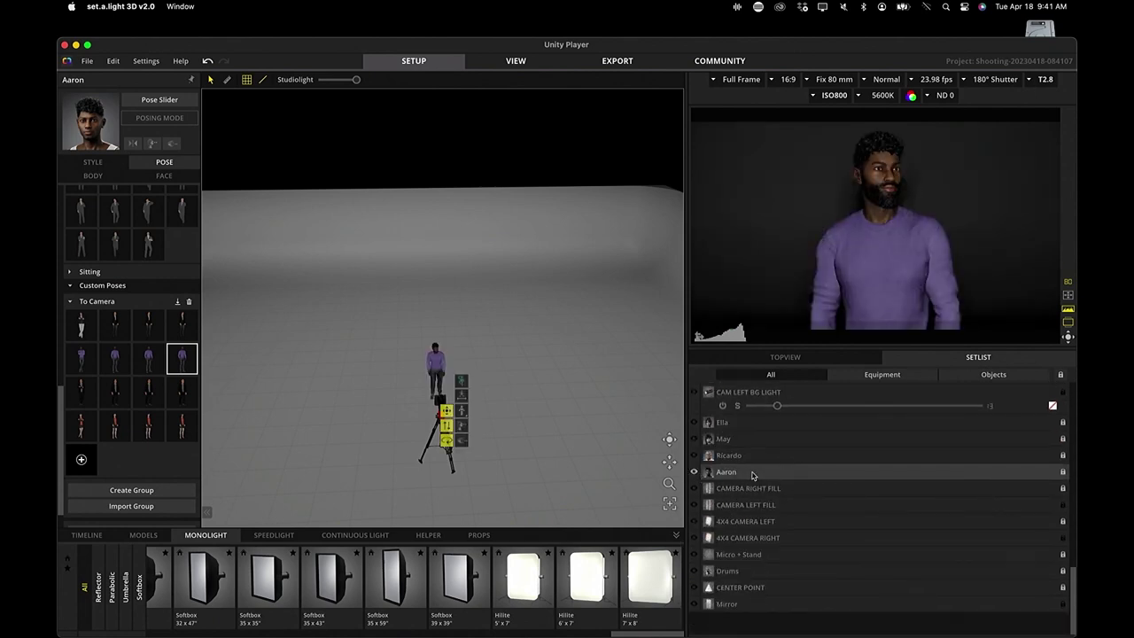
# - Hide the 0° / 360° LIGHT and briefly show the 22.5° / 337.5° LIGHT on Aaron before hiding it too
pyautogui.scroll(5, 752, 475)
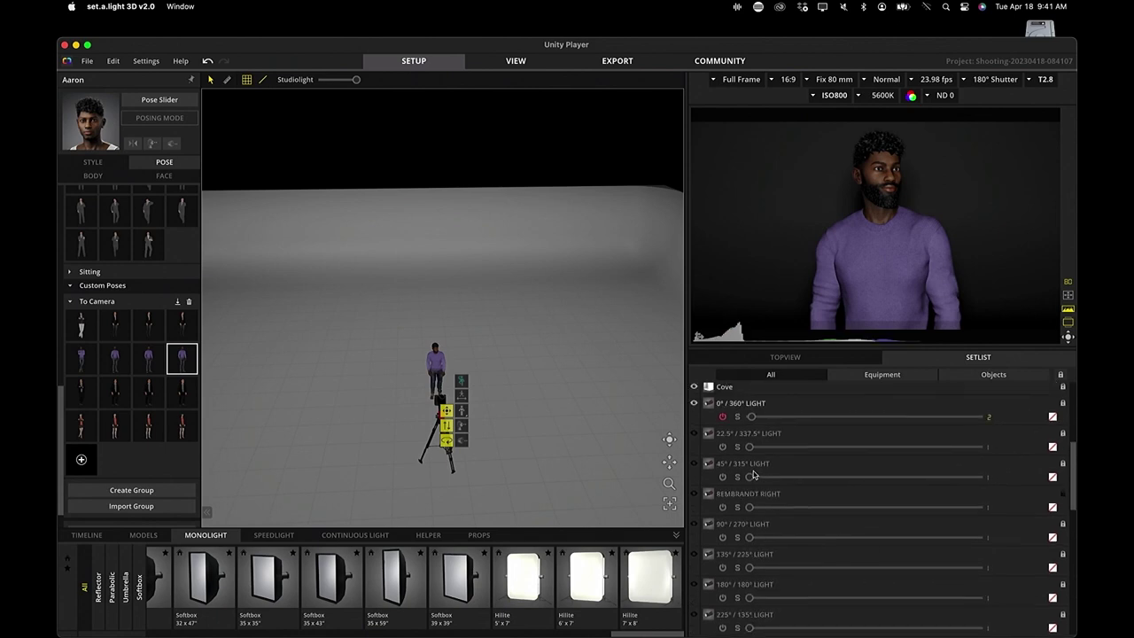
pyautogui.click(694, 403)
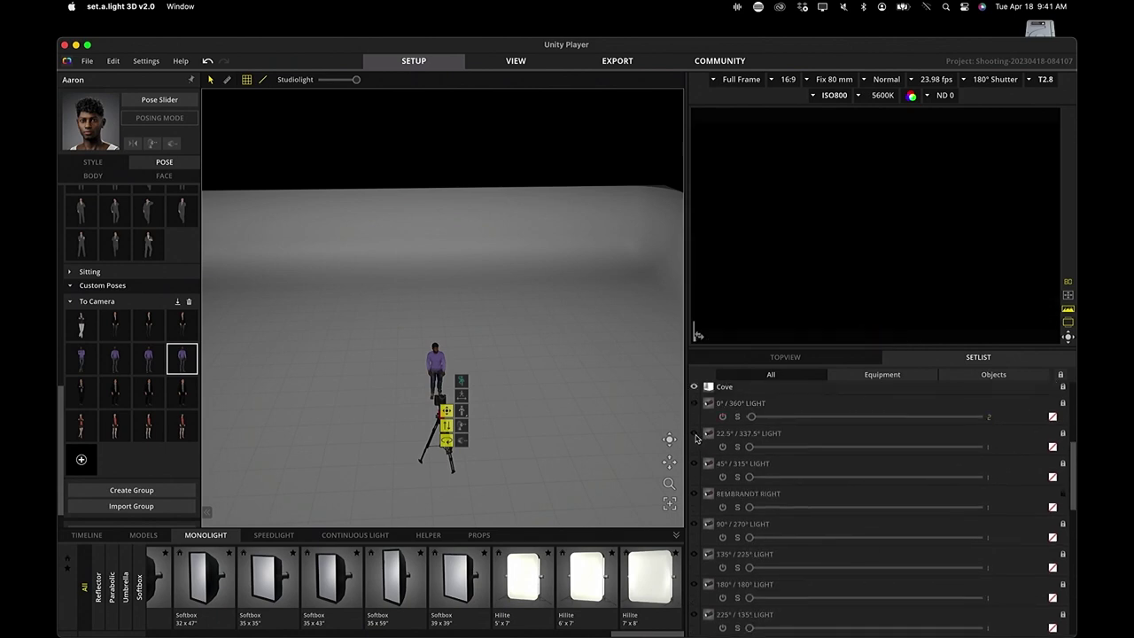
pyautogui.click(695, 435)
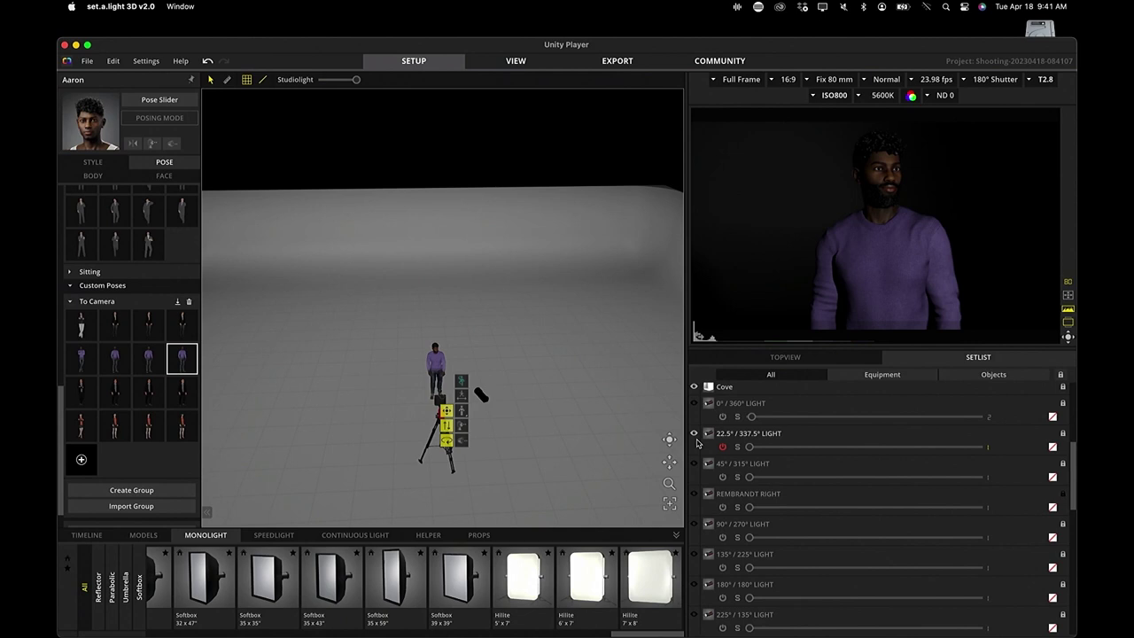
pyautogui.click(694, 434)
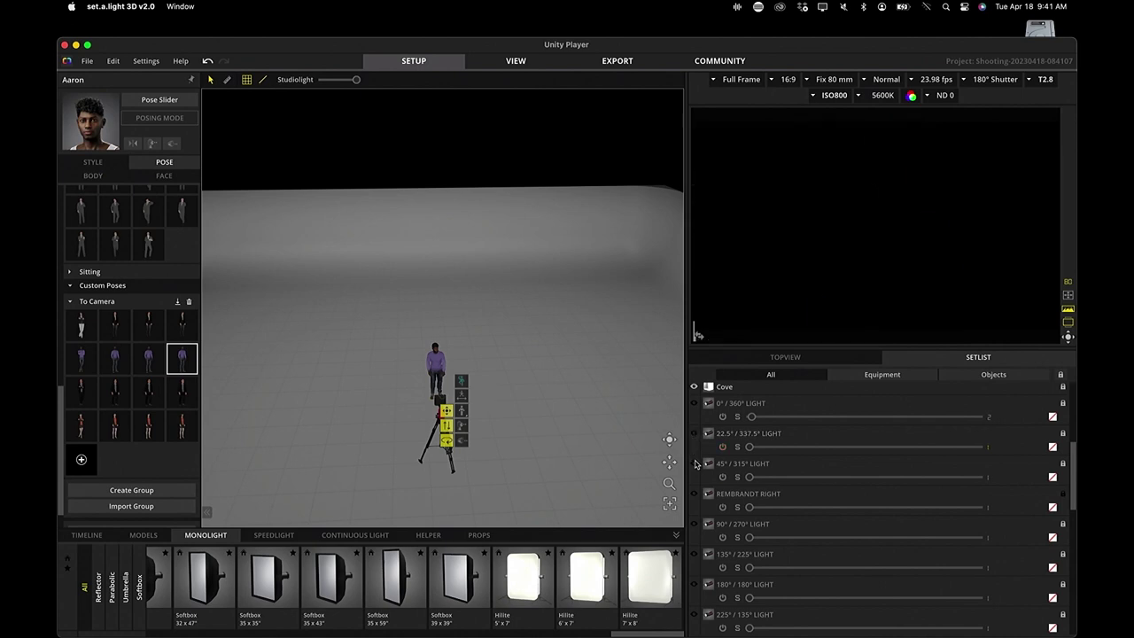
# - Make the 45° / 315° LIGHT visible, set its power to 4 and inspect its placement relative to Aaron and the camera
pyautogui.click(694, 463)
pyautogui.moveTo(750, 476); pyautogui.dragTo(756, 476)
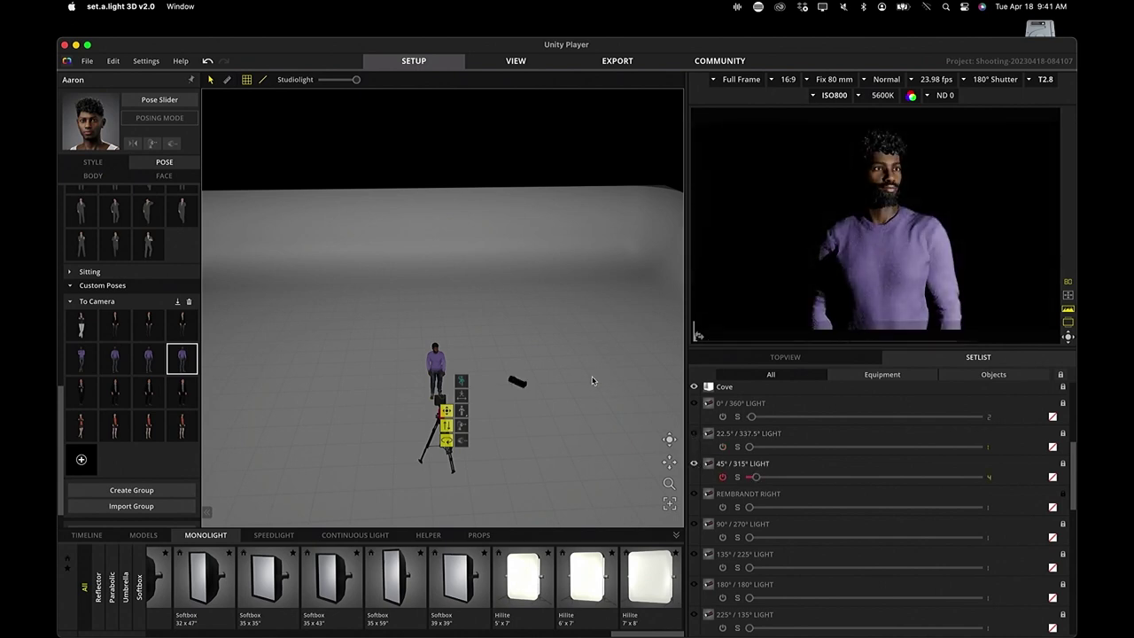
pyautogui.scroll(3, 519, 453)
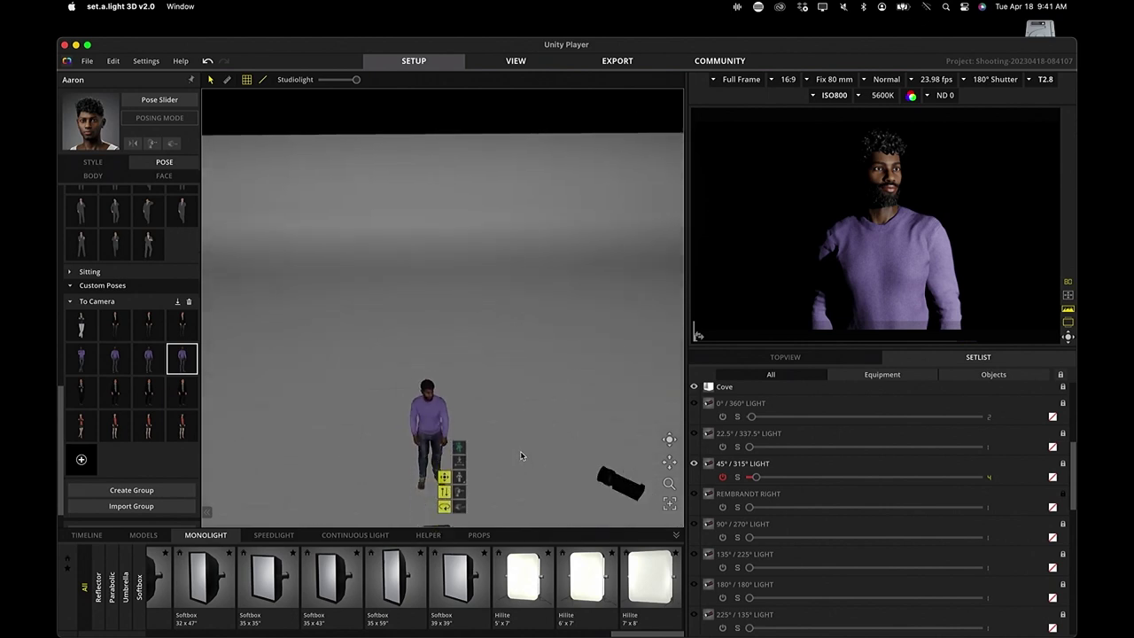
pyautogui.scroll(-3, 520, 451)
pyautogui.moveTo(517, 440); pyautogui.dragTo(550, 498, button='right')
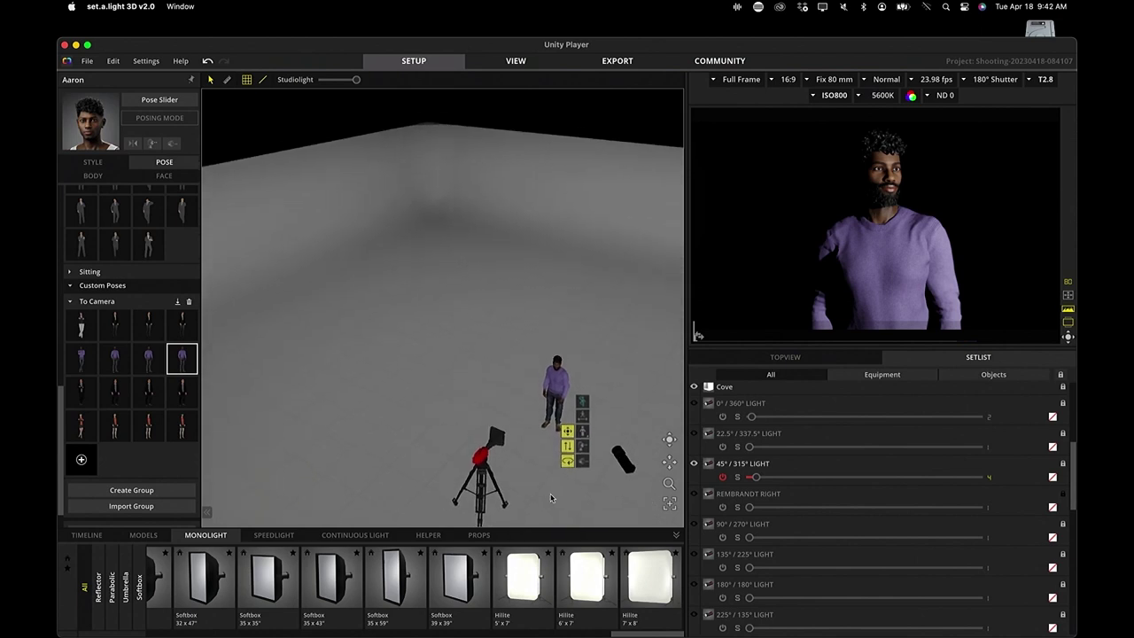
pyautogui.moveTo(670, 464); pyautogui.dragTo(542, 235)
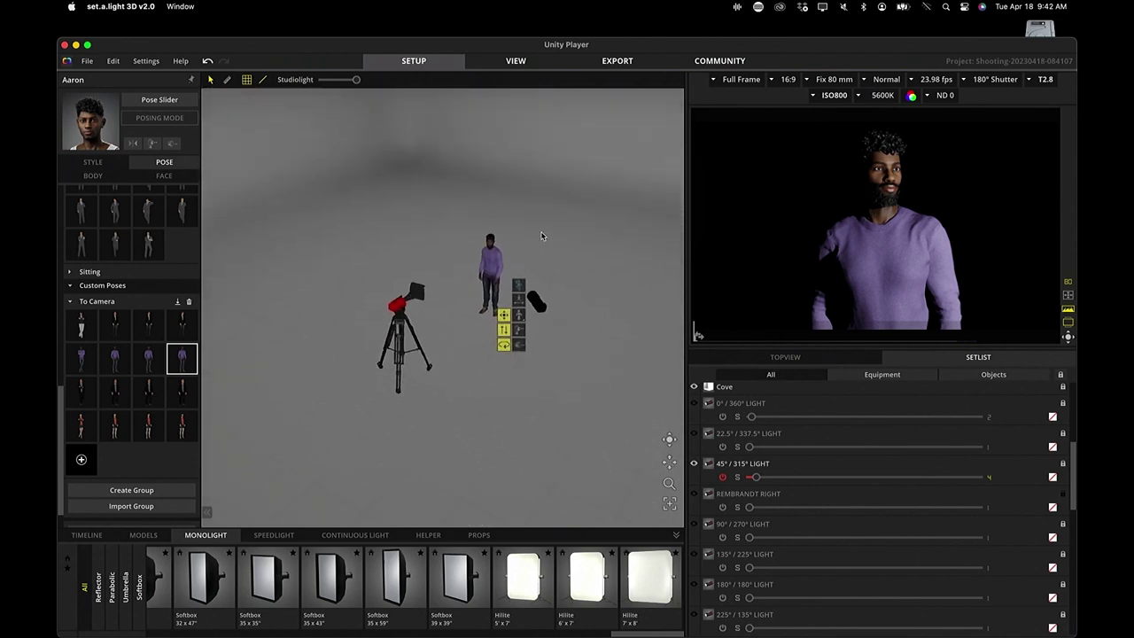
pyautogui.moveTo(602, 354); pyautogui.dragTo(539, 359)
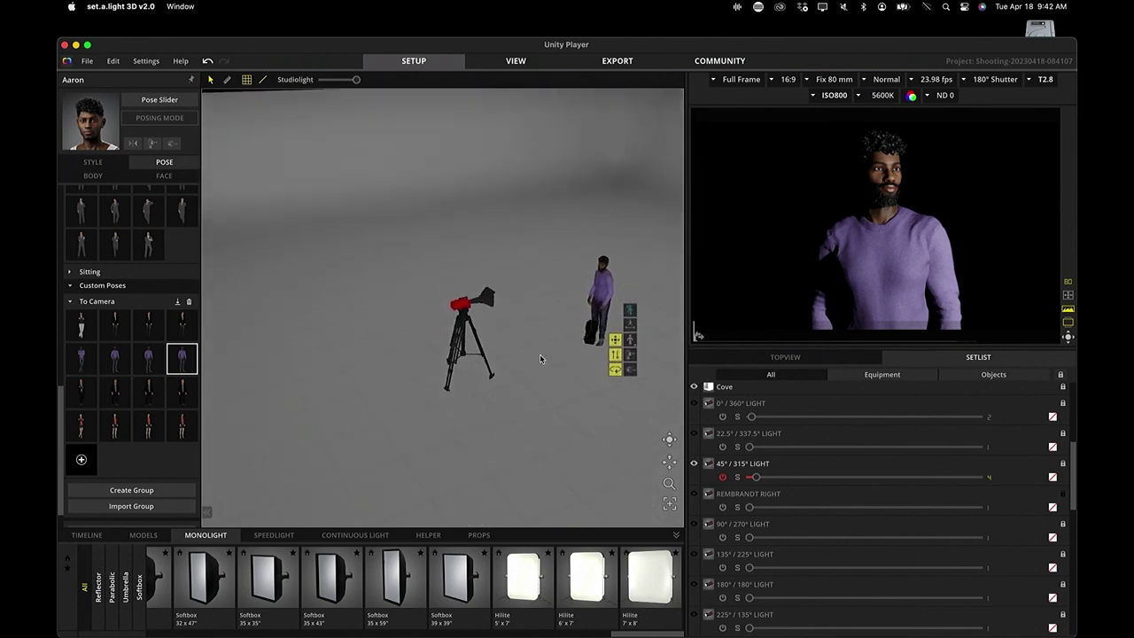
# - Hide the 45° / 315° LIGHT, make the REMBRANDT RIGHT light visible and set its power to 5
pyautogui.click(695, 463)
pyautogui.click(695, 493)
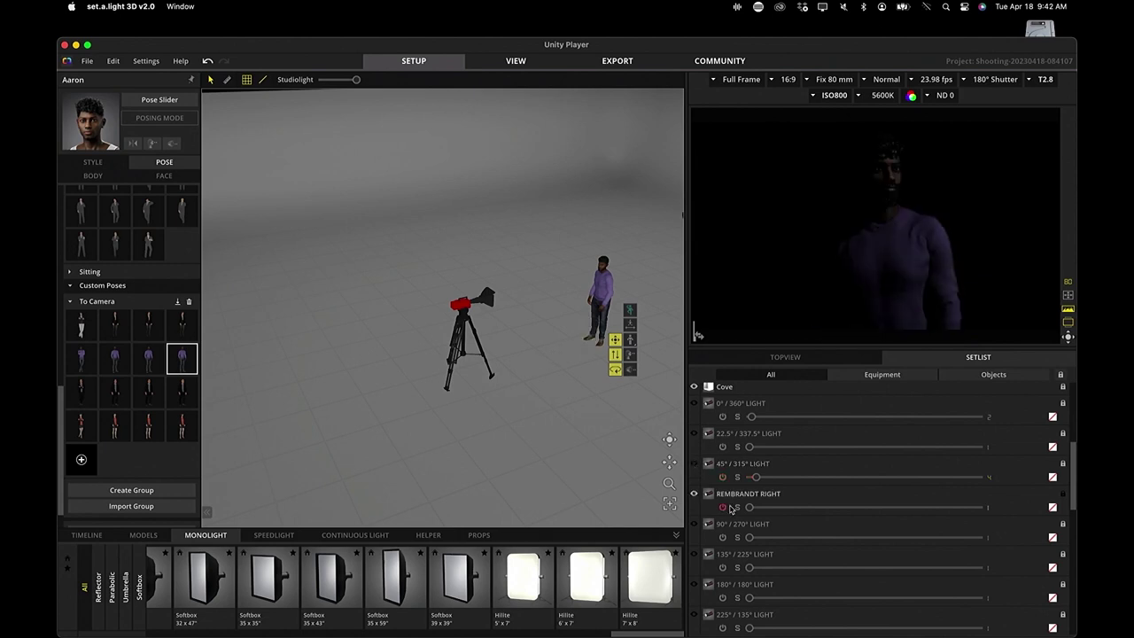
pyautogui.moveTo(748, 508); pyautogui.dragTo(760, 507)
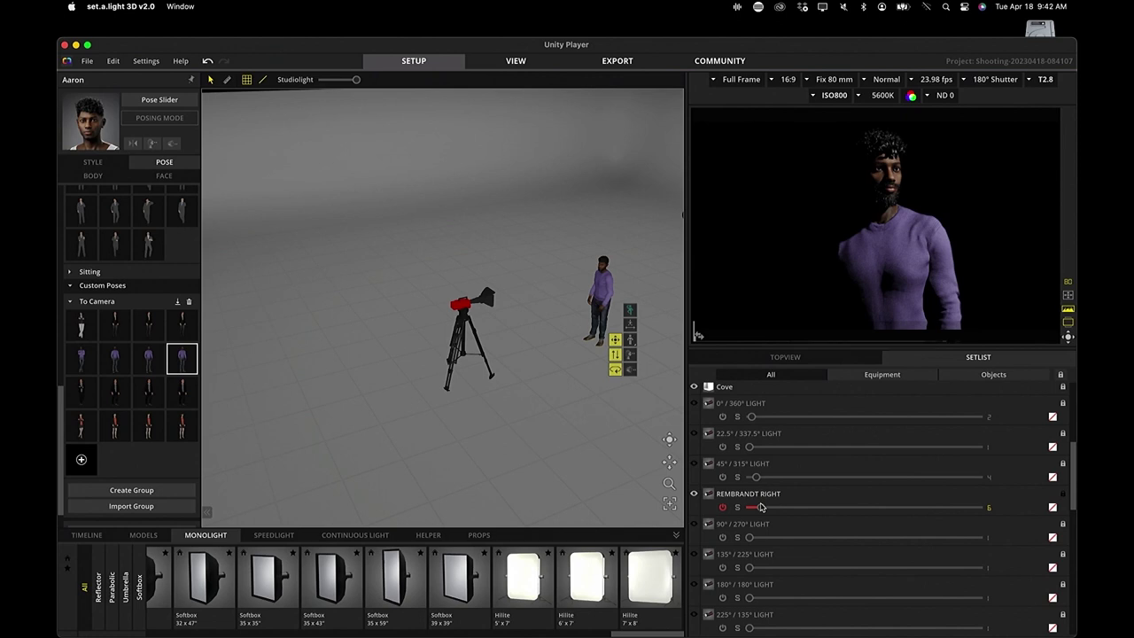
pyautogui.moveTo(458, 430); pyautogui.dragTo(597, 426, button='right')
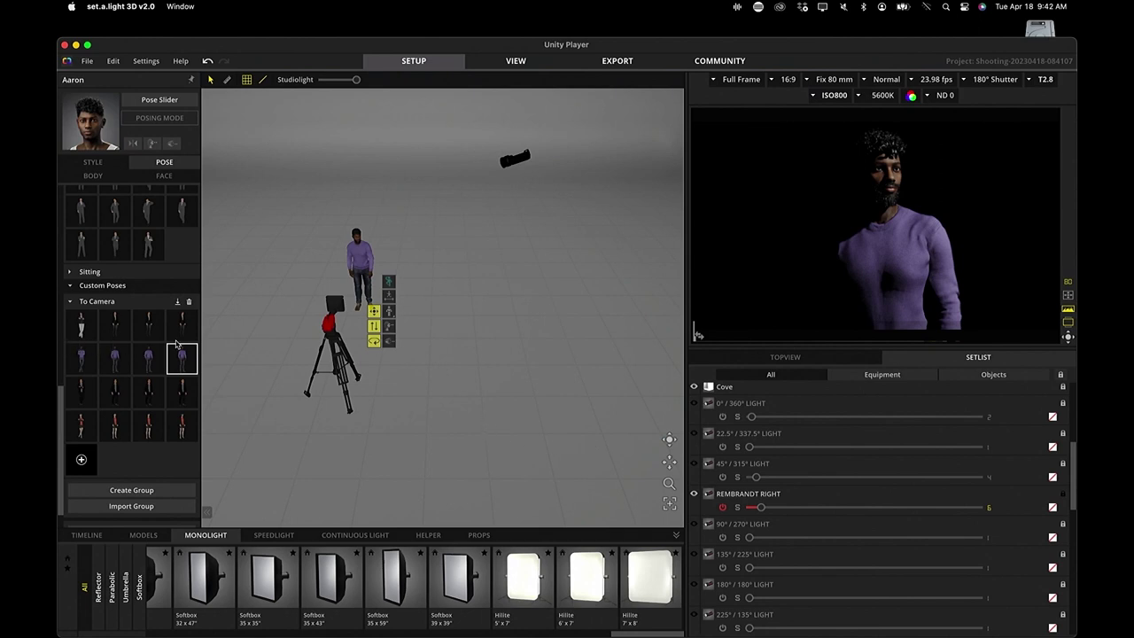
pyautogui.click(753, 494)
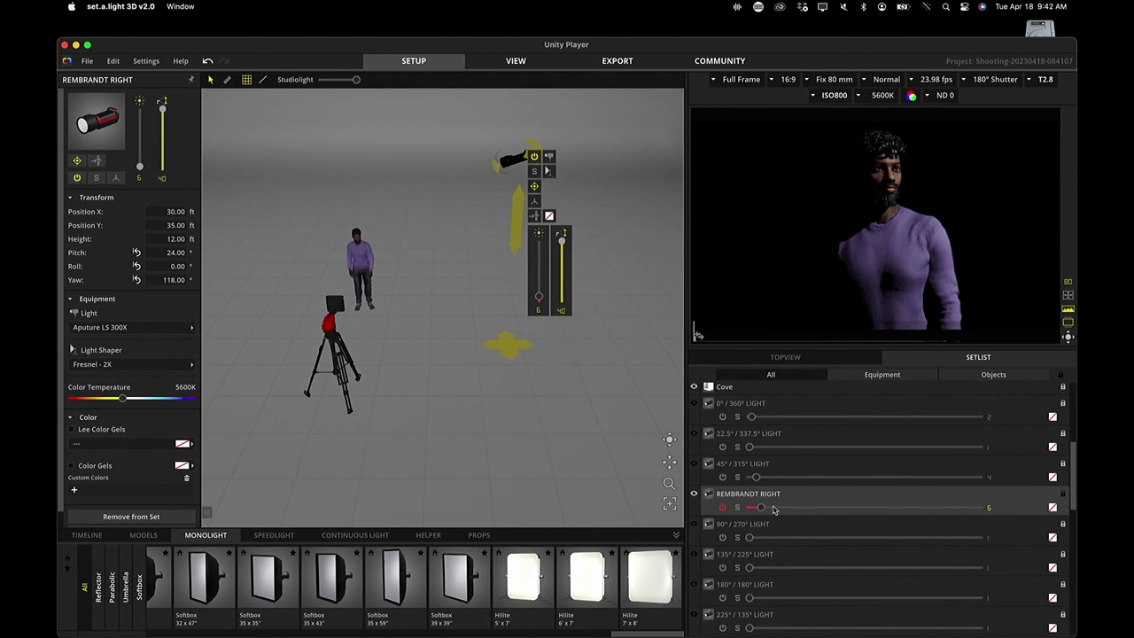
pyautogui.moveTo(765, 510); pyautogui.dragTo(760, 510)
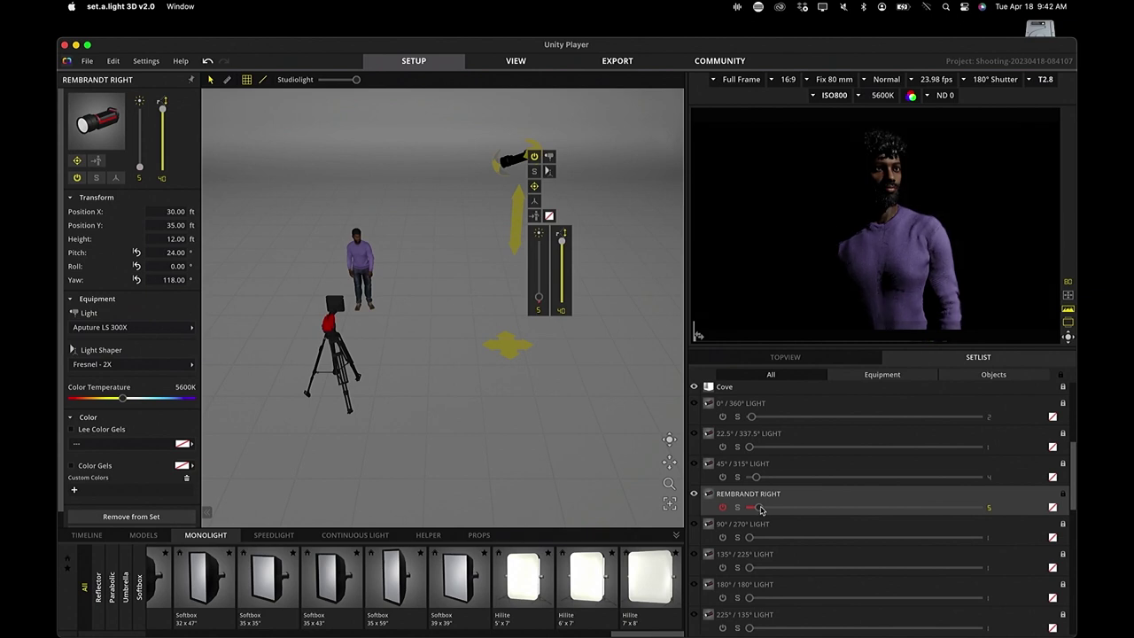
# - Browse the equipment library's helpers, props and continuous lights, going through the continuous lights as far as the household lamps and candles
pyautogui.scroll(-10, 760, 510)
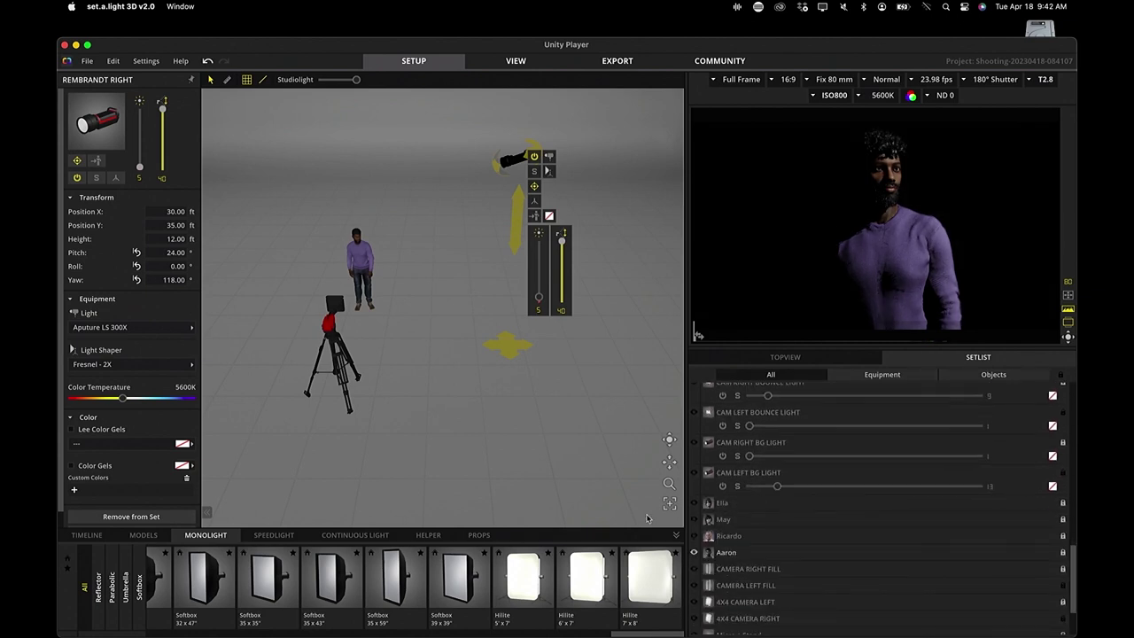
pyautogui.click(434, 535)
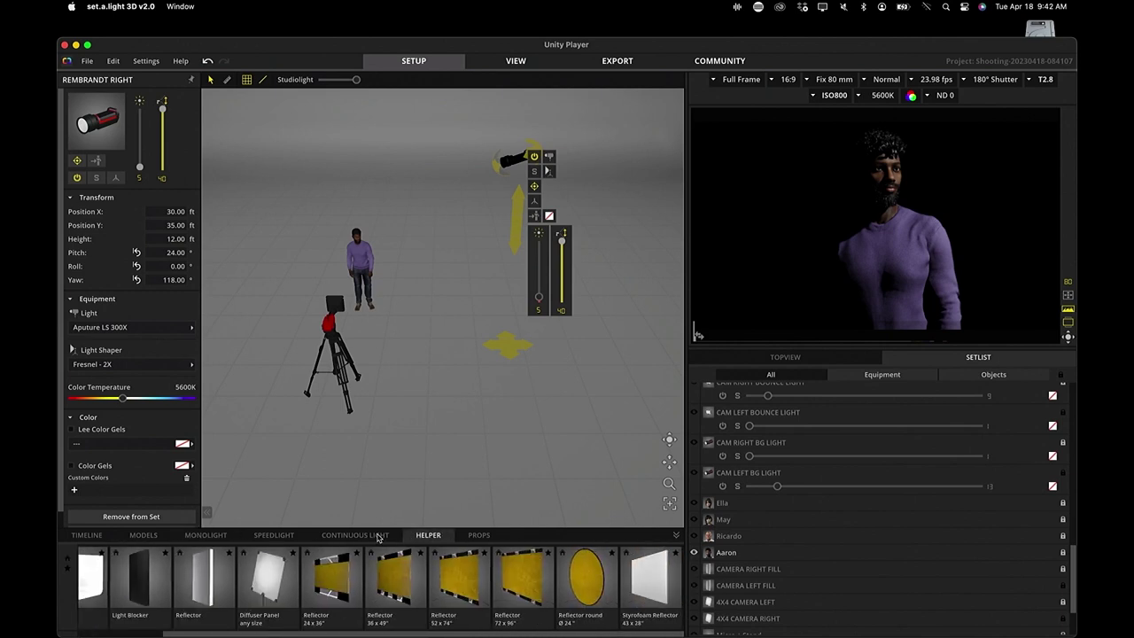
pyautogui.click(479, 537)
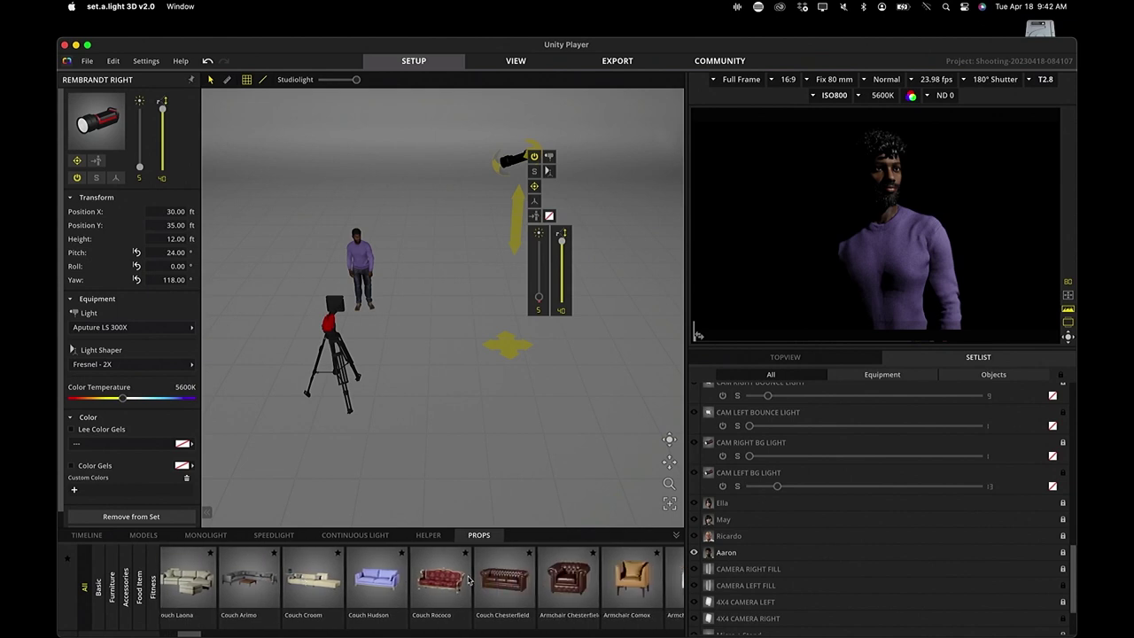
pyautogui.click(372, 534)
pyautogui.hscroll(3, 388, 553)
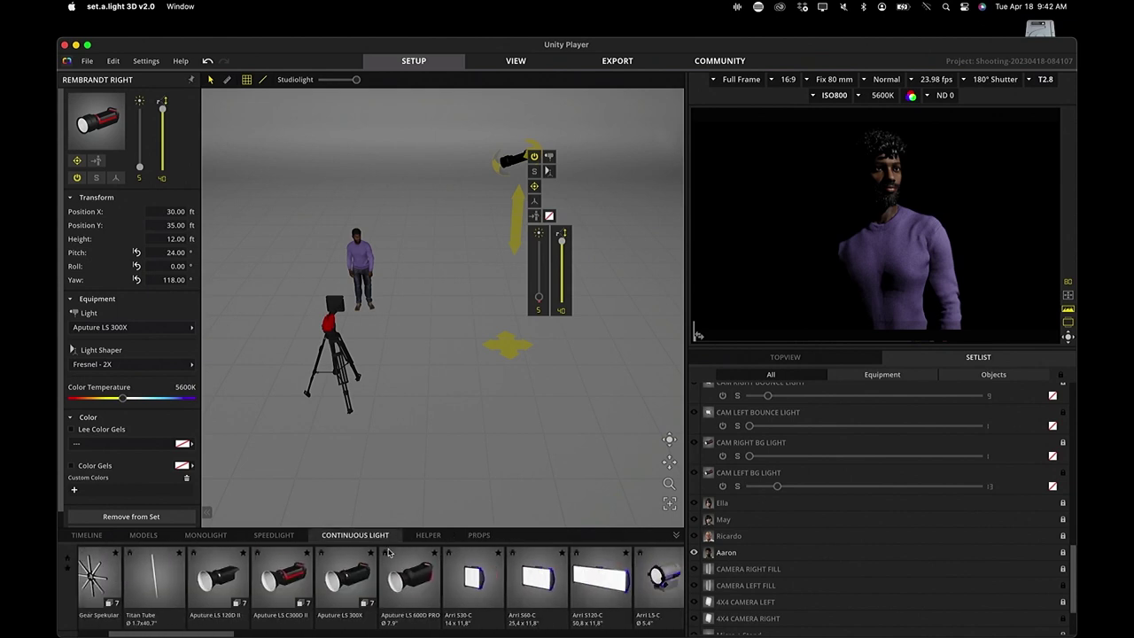
pyautogui.hscroll(10, 388, 552)
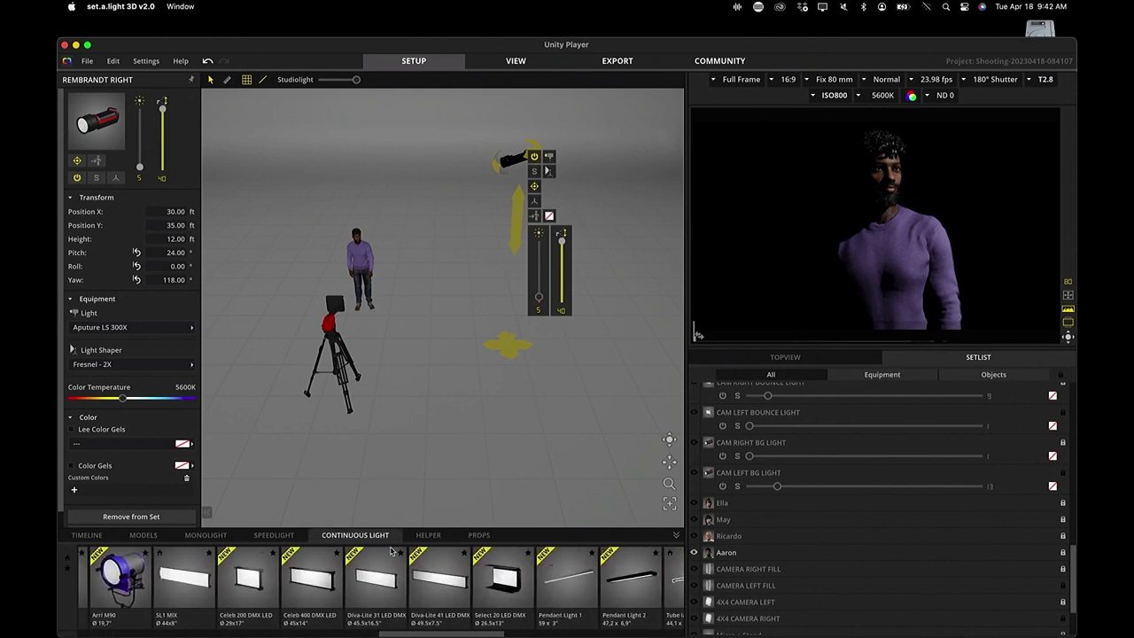
pyautogui.hscroll(10, 391, 553)
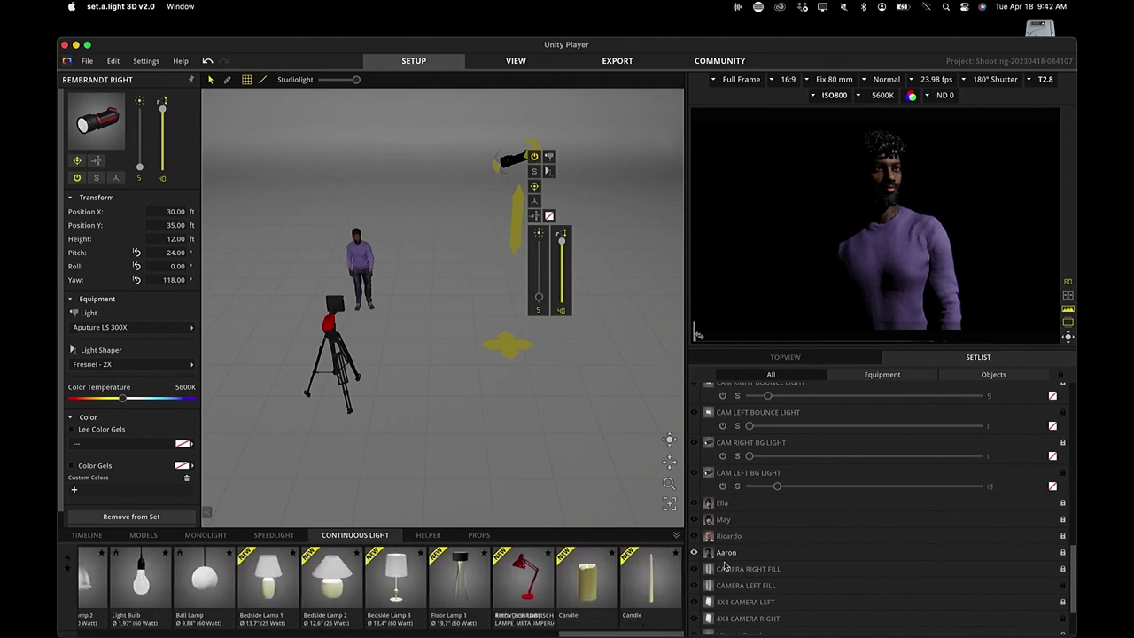
# - Select A CAM and examine its available sensor formats, aspect ratios, lenses, anamorphic factors, frame rates and shutter angles
pyautogui.scroll(5, 803, 485)
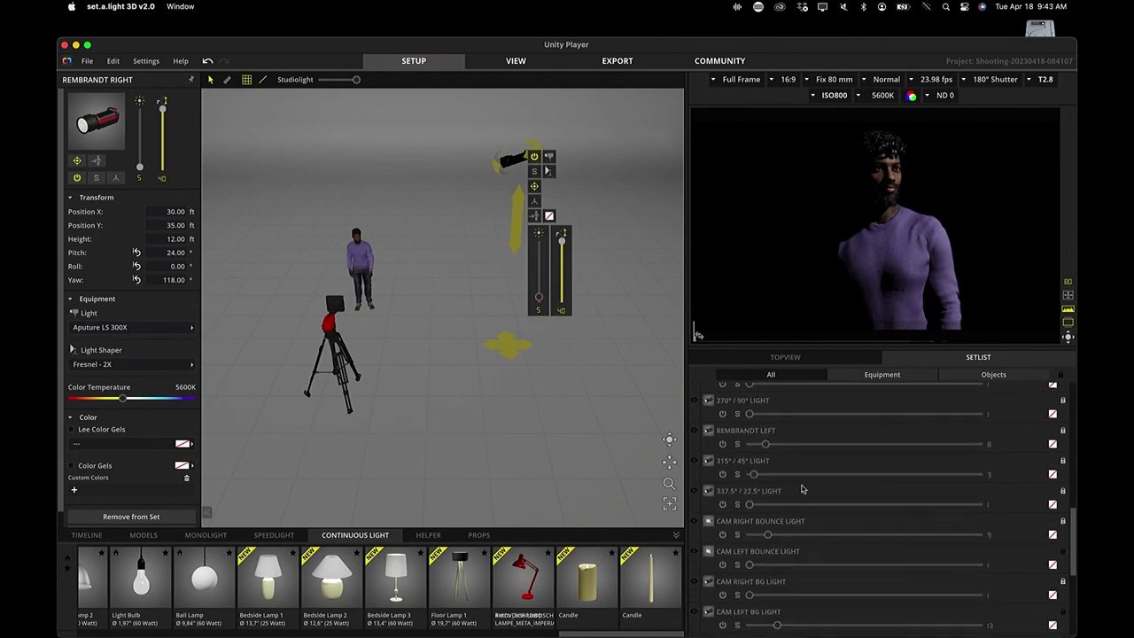
pyautogui.scroll(3, 802, 485)
pyautogui.click(736, 392)
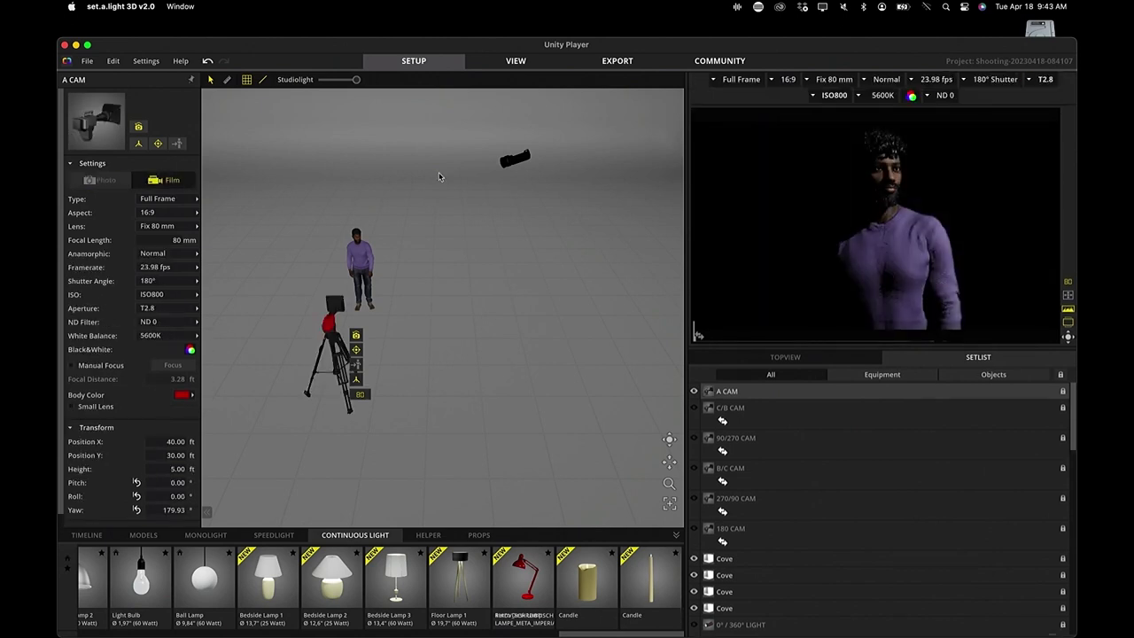
pyautogui.click(750, 80)
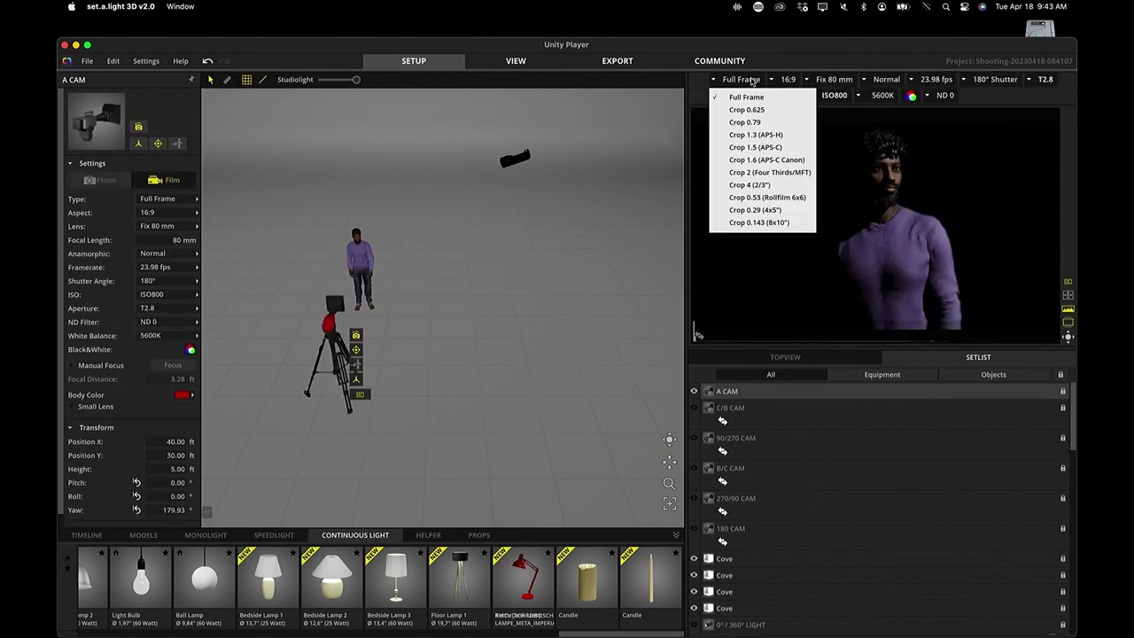
pyautogui.click(782, 80)
pyautogui.click(782, 82)
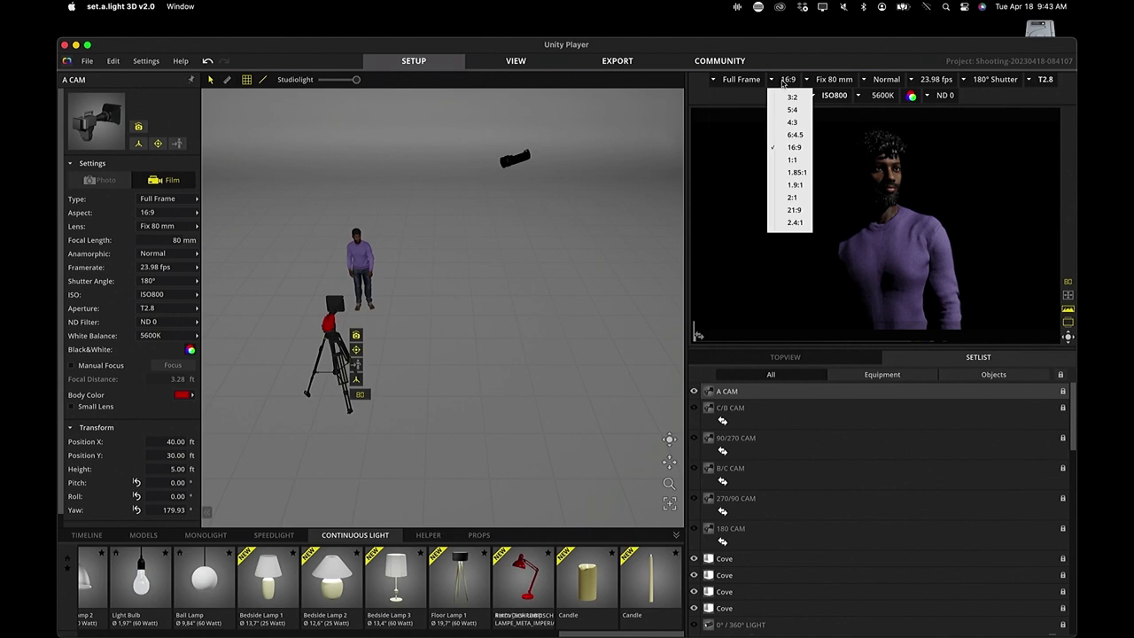
pyautogui.click(825, 81)
pyautogui.click(825, 81)
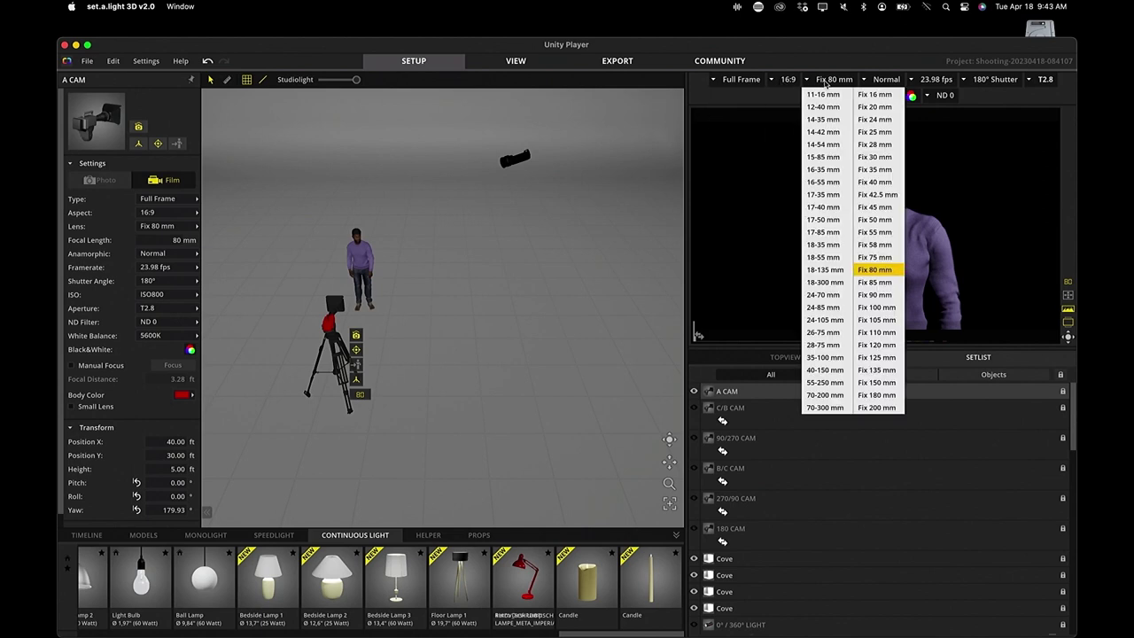
pyautogui.click(880, 81)
pyautogui.click(879, 82)
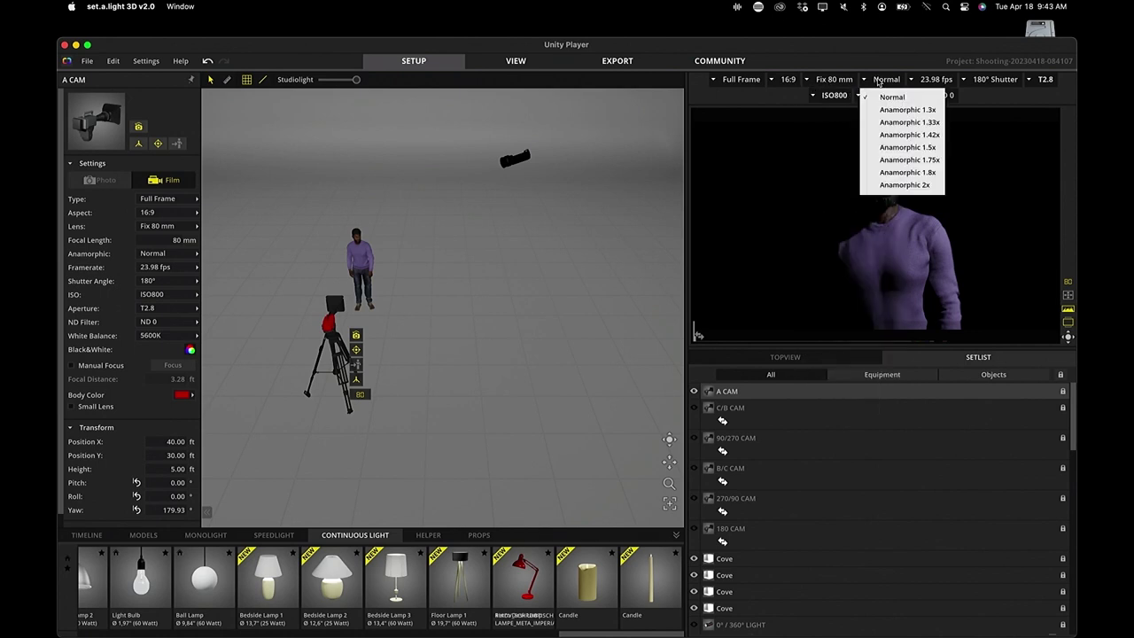
pyautogui.click(929, 81)
pyautogui.click(935, 81)
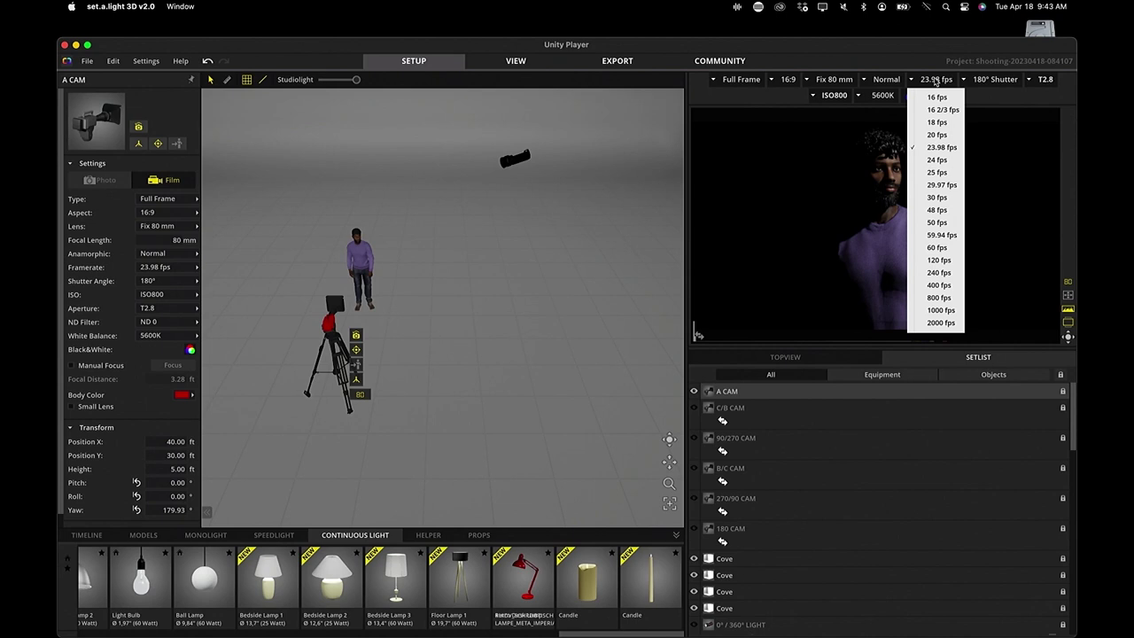
pyautogui.click(1029, 69)
pyautogui.click(1014, 82)
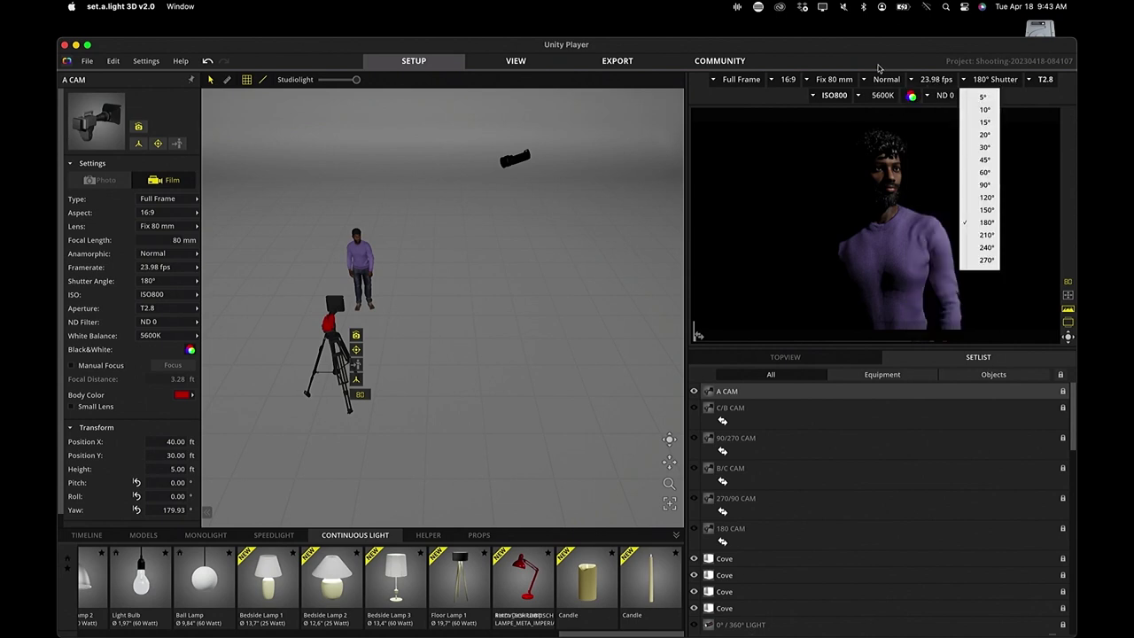
# - Switch A CAM from film mode to photo mode
pyautogui.click(105, 179)
pyautogui.click(105, 179)
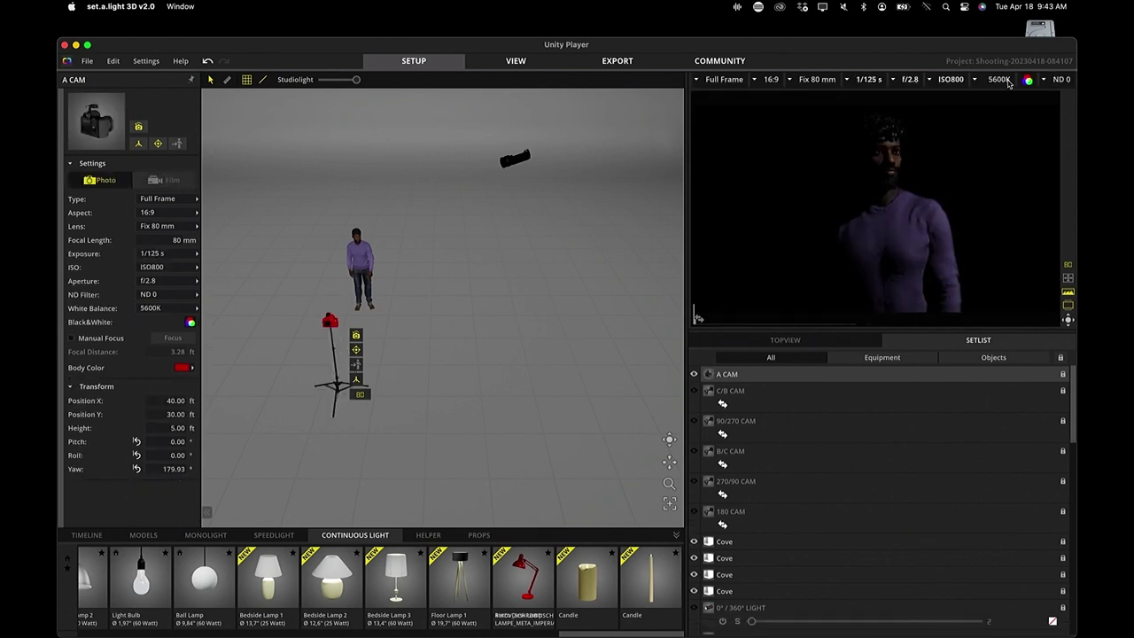
# - Check the exposure times offered for A CAM in photo mode and switch the camera back to film mode
pyautogui.click(864, 80)
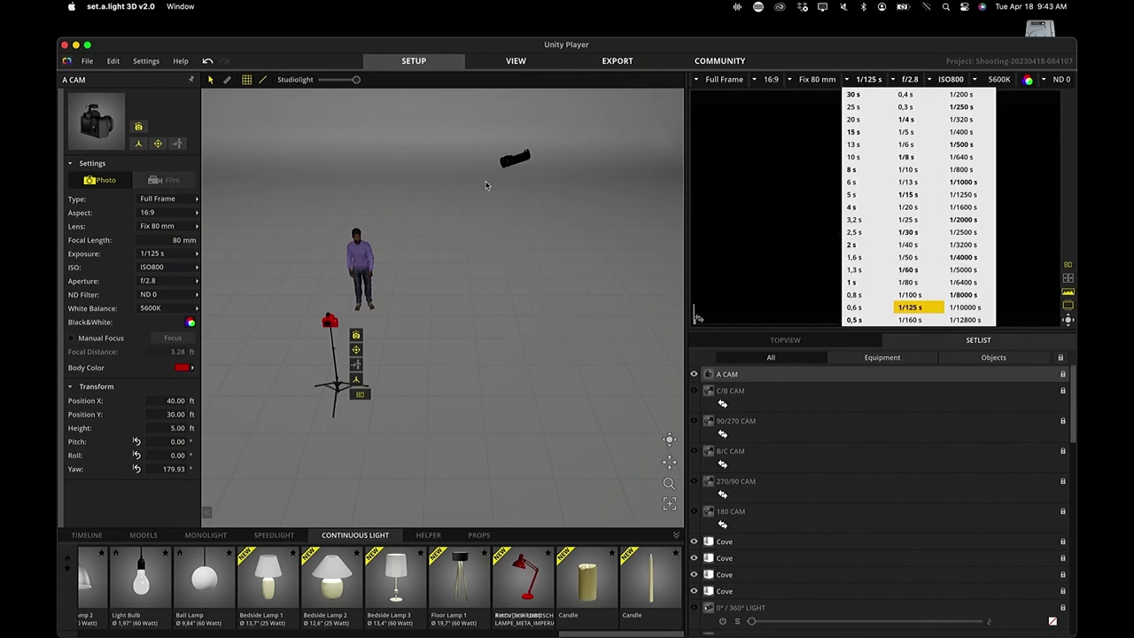
pyautogui.click(174, 180)
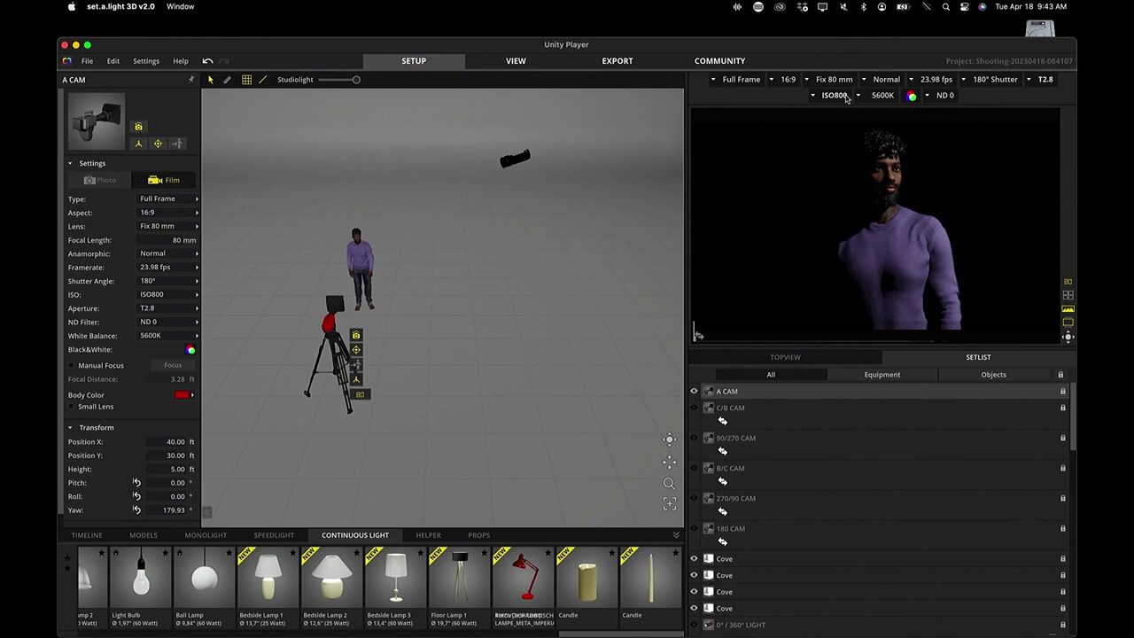
# - Examine A CAM's ISO, white balance and T-stop settings in film mode without changing them
pyautogui.click(819, 95)
pyautogui.click(885, 95)
pyautogui.click(885, 97)
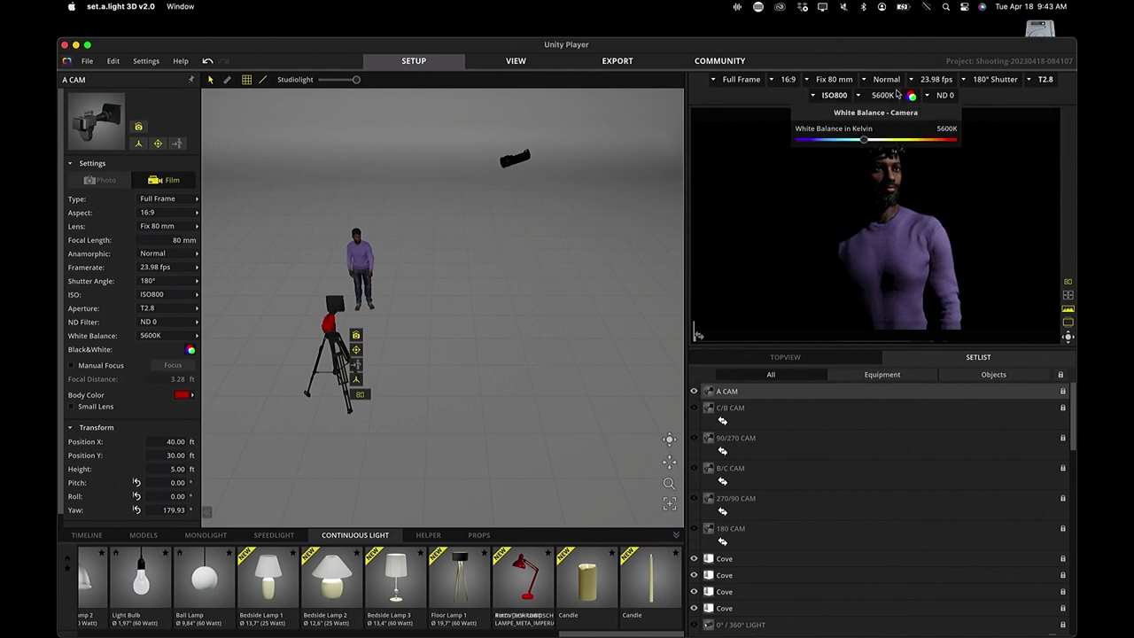
pyautogui.click(1030, 80)
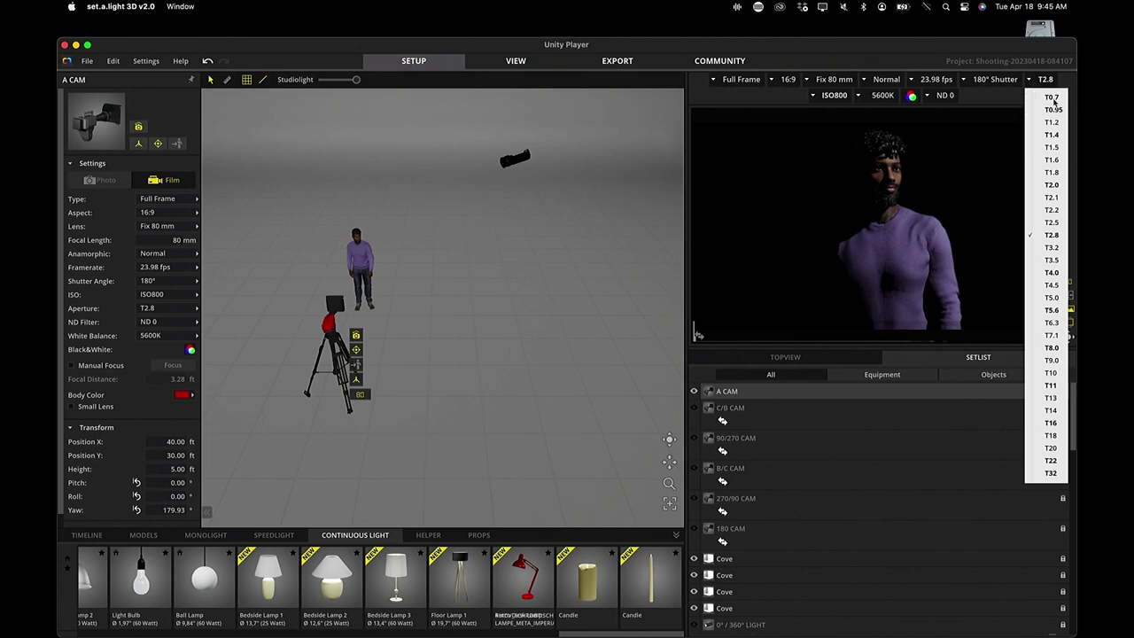
pyautogui.click(1074, 196)
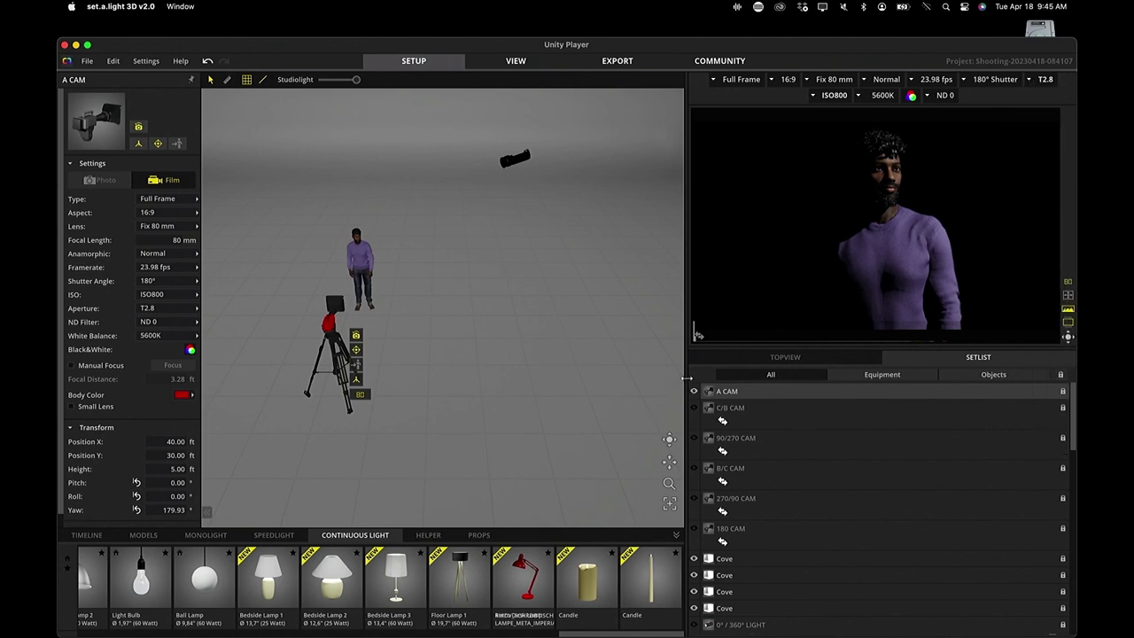
# - Make the 4X4 CAMERA RIGHT panel visible in the set and select it to show its position and size
pyautogui.scroll(-2, 726, 472)
pyautogui.scroll(-5, 725, 472)
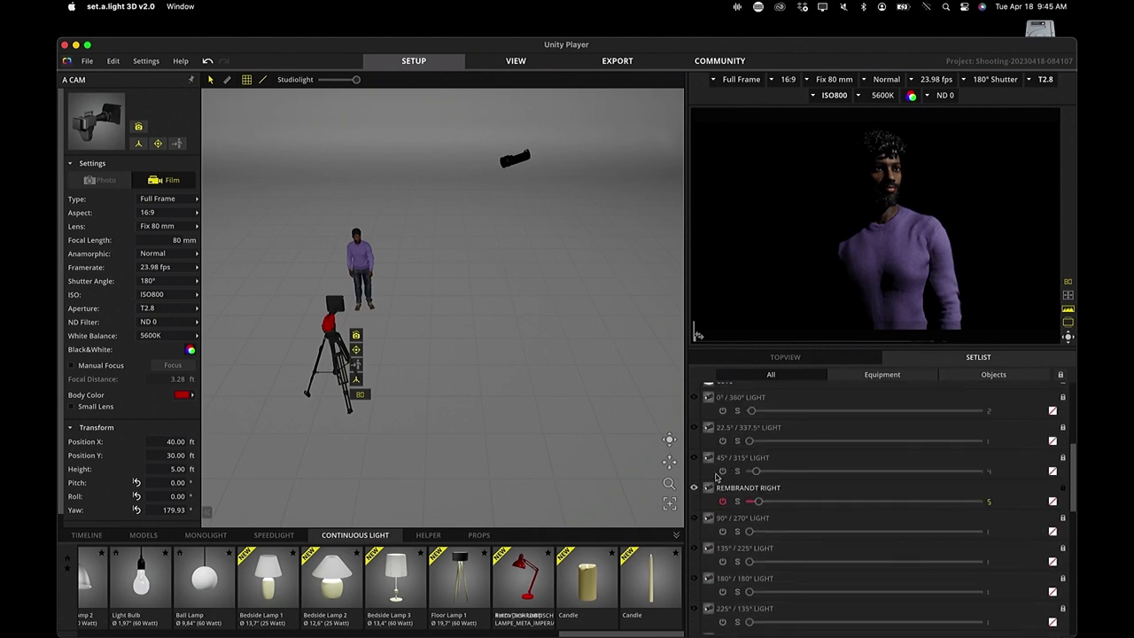
pyautogui.scroll(-8, 740, 503)
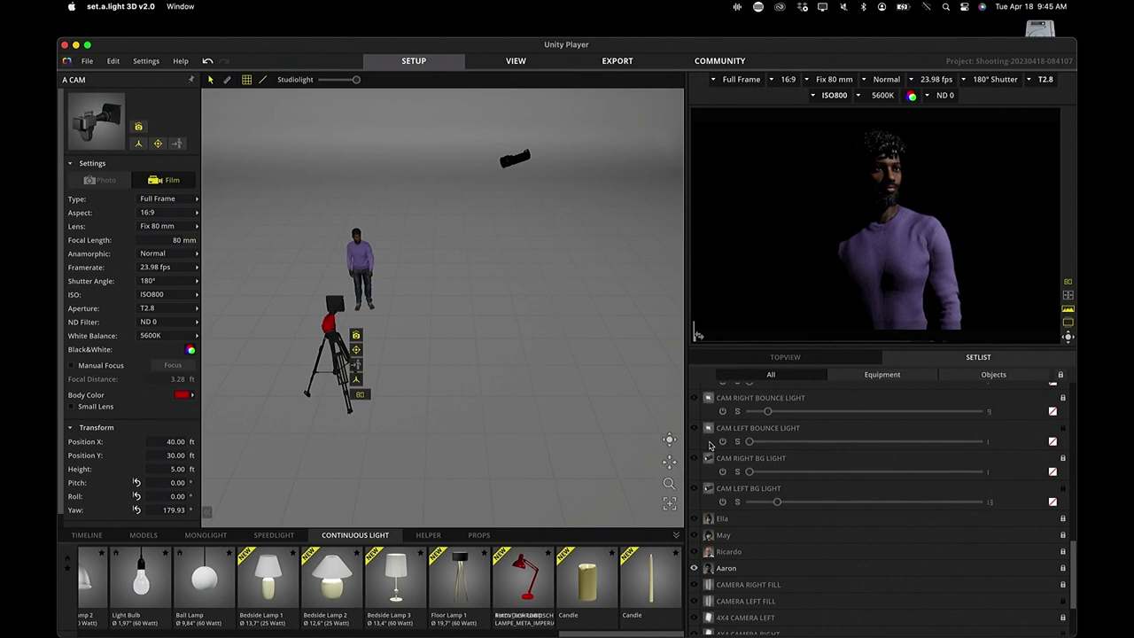
pyautogui.scroll(2, 716, 456)
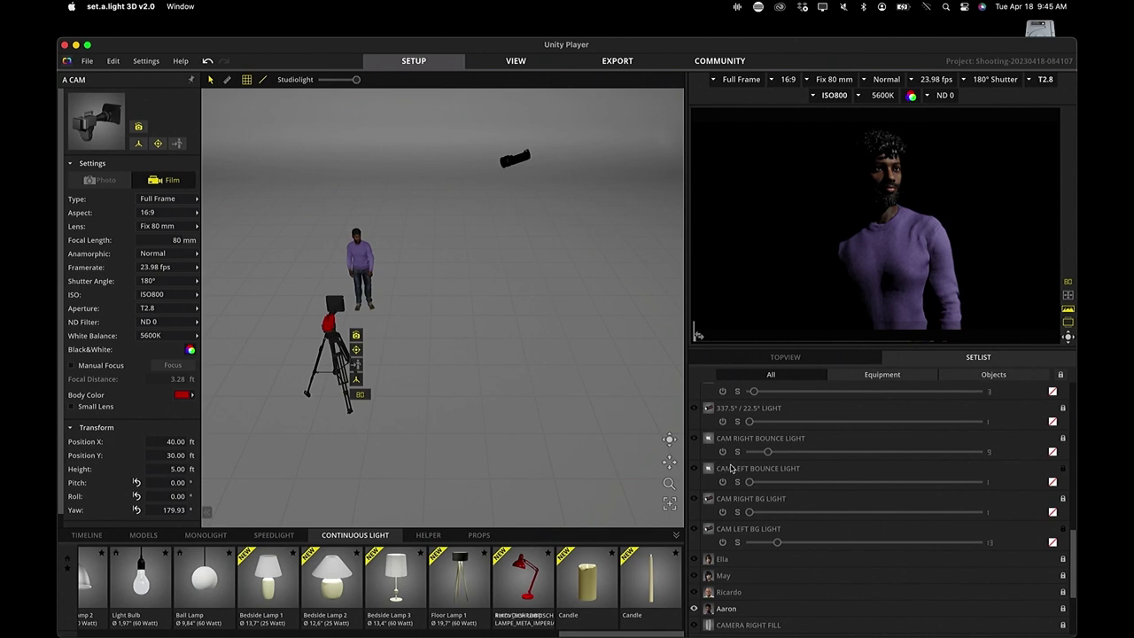
pyautogui.scroll(-5, 731, 469)
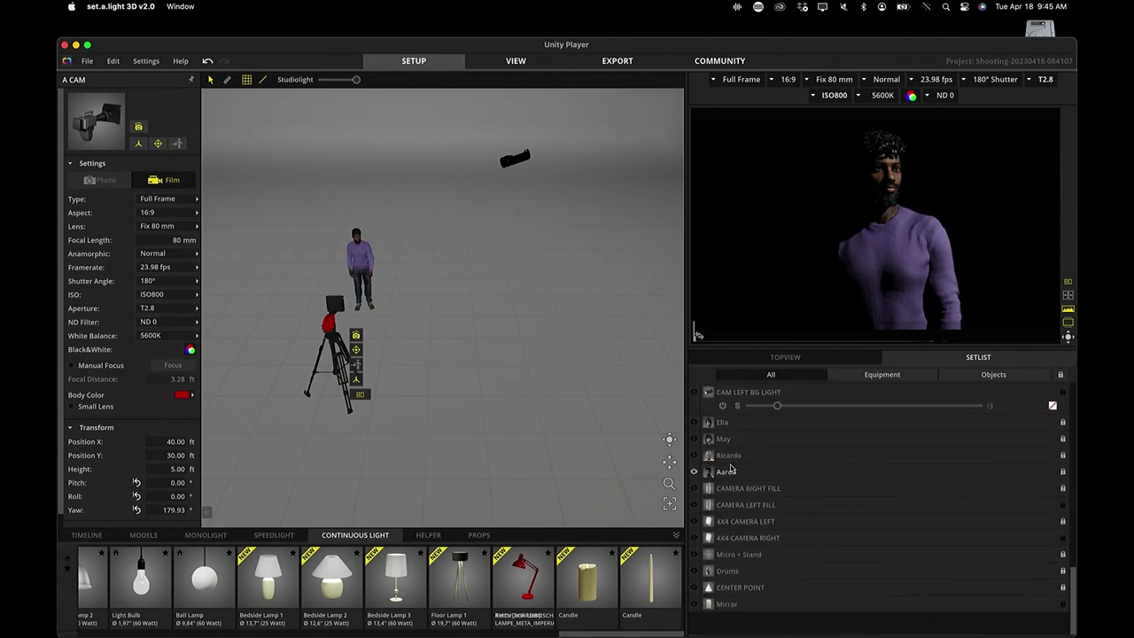
pyautogui.click(694, 541)
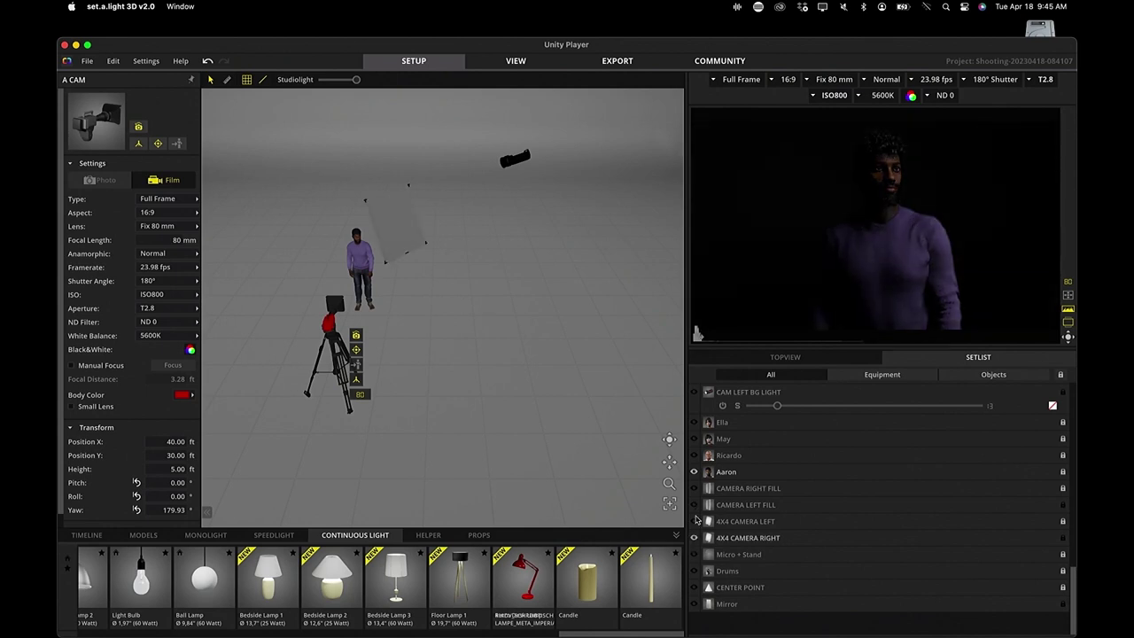
pyautogui.click(744, 543)
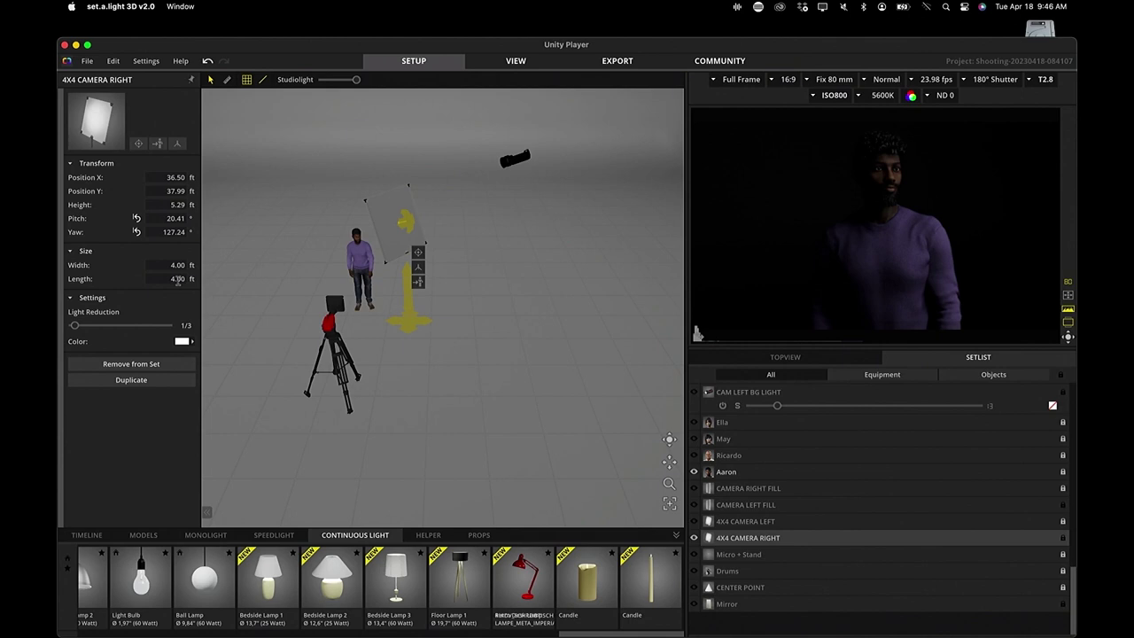
# - Raise the REMBRANDT RIGHT light's power first to 11 and finally to 15
pyautogui.moveTo(841, 184)
pyautogui.scroll(2, 782, 415)
pyautogui.scroll(6, 782, 415)
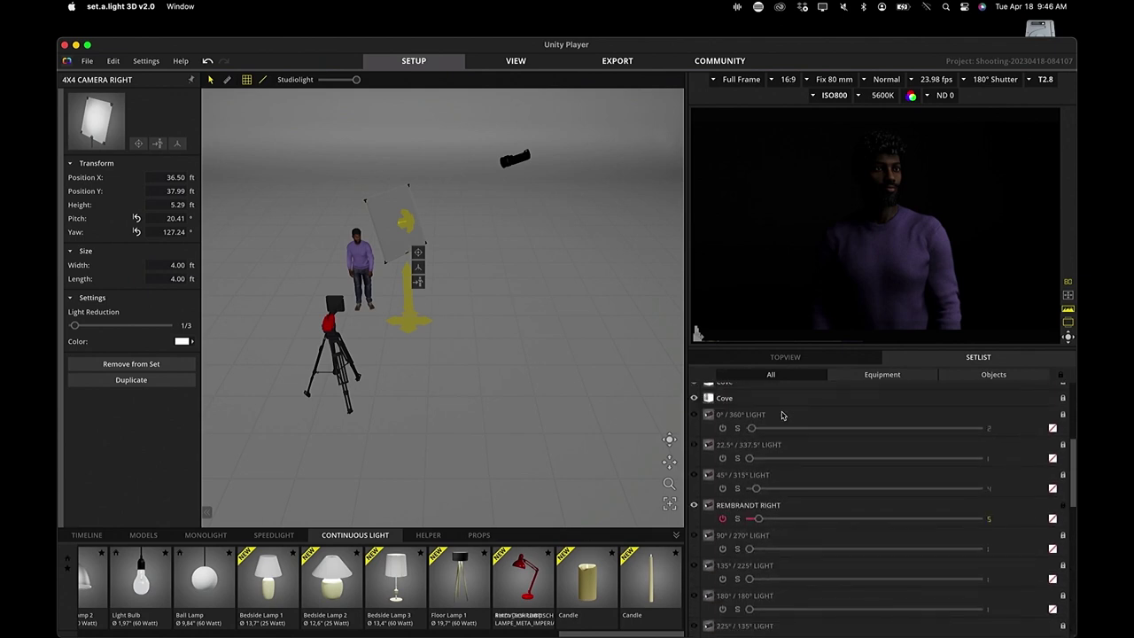
pyautogui.scroll(-4, 775, 583)
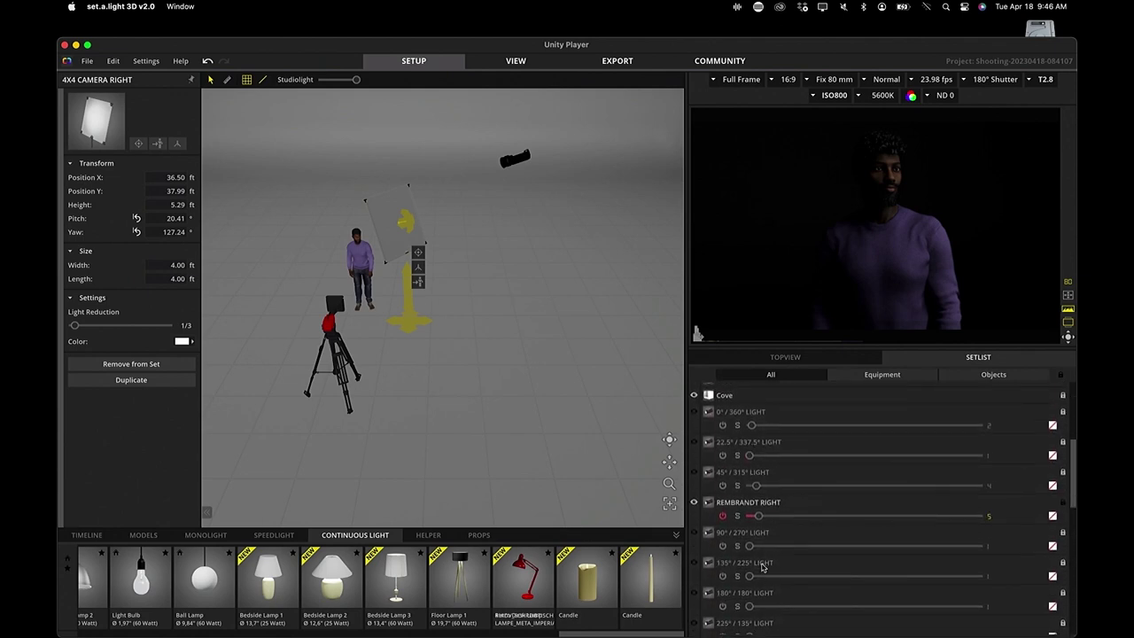
pyautogui.moveTo(759, 520); pyautogui.dragTo(775, 515)
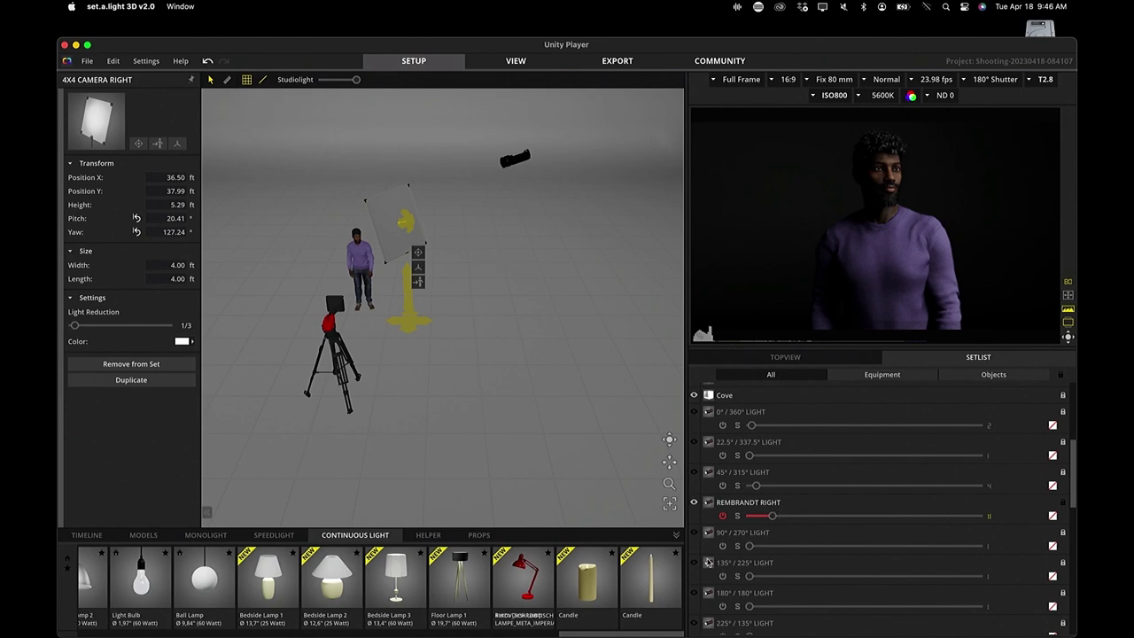
pyautogui.scroll(-5, 771, 588)
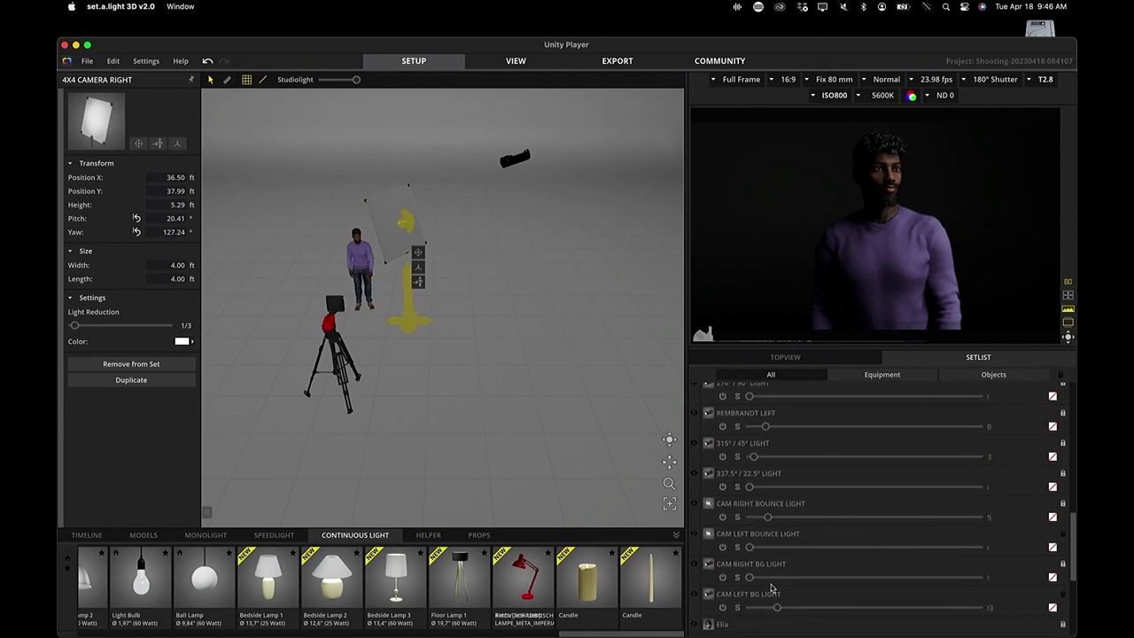
pyautogui.scroll(-5, 770, 588)
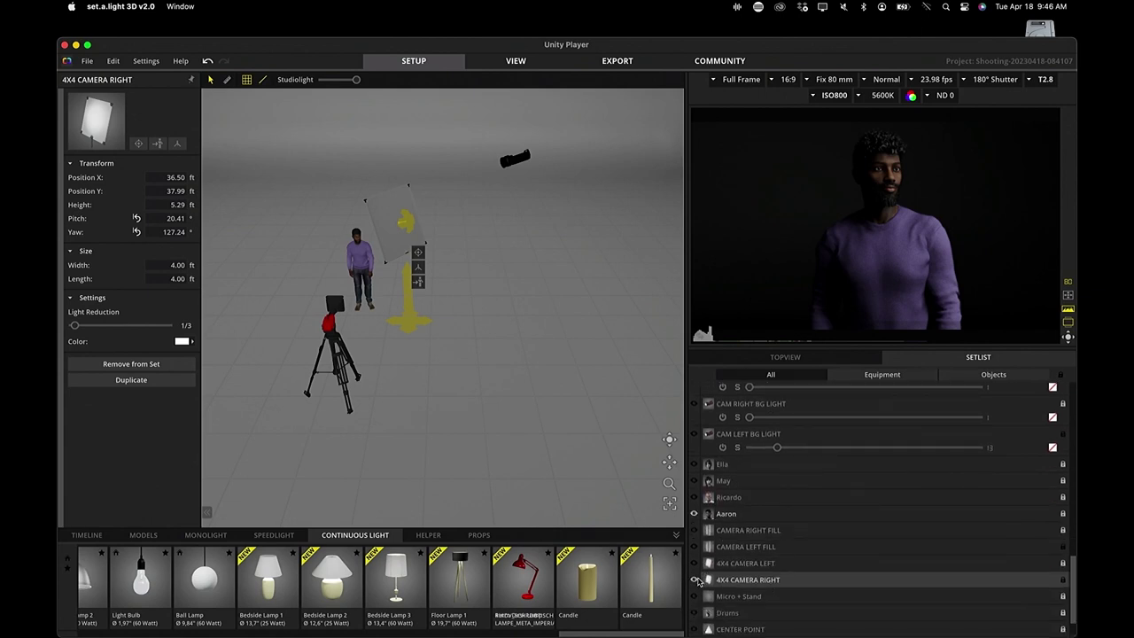
pyautogui.click(696, 580)
pyautogui.scroll(8, 832, 535)
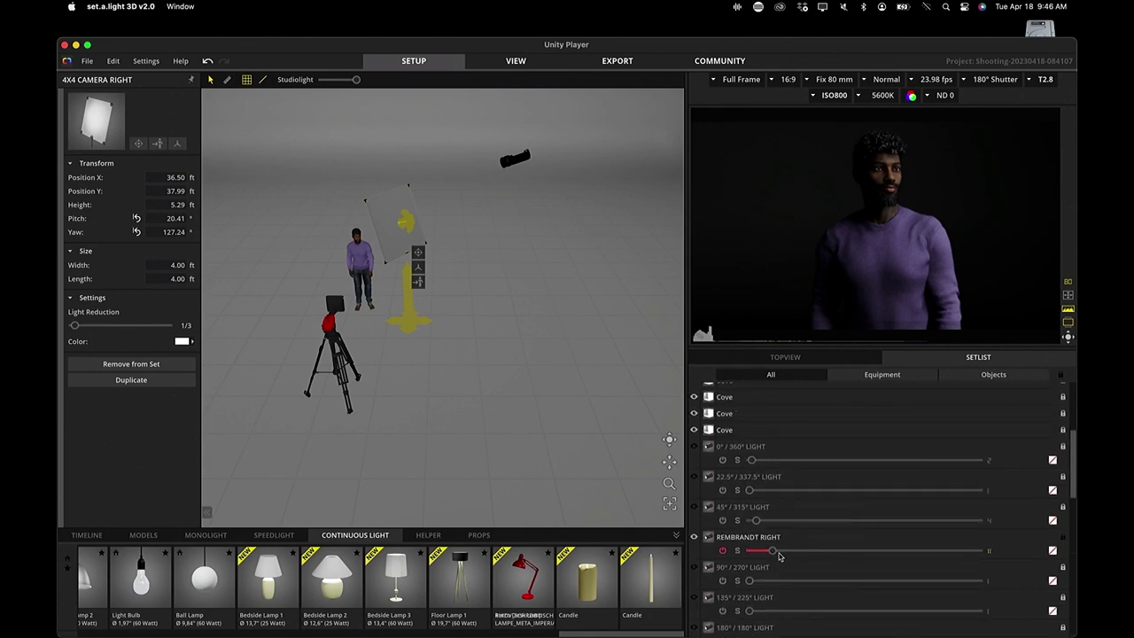
pyautogui.moveTo(772, 550); pyautogui.dragTo(783, 551)
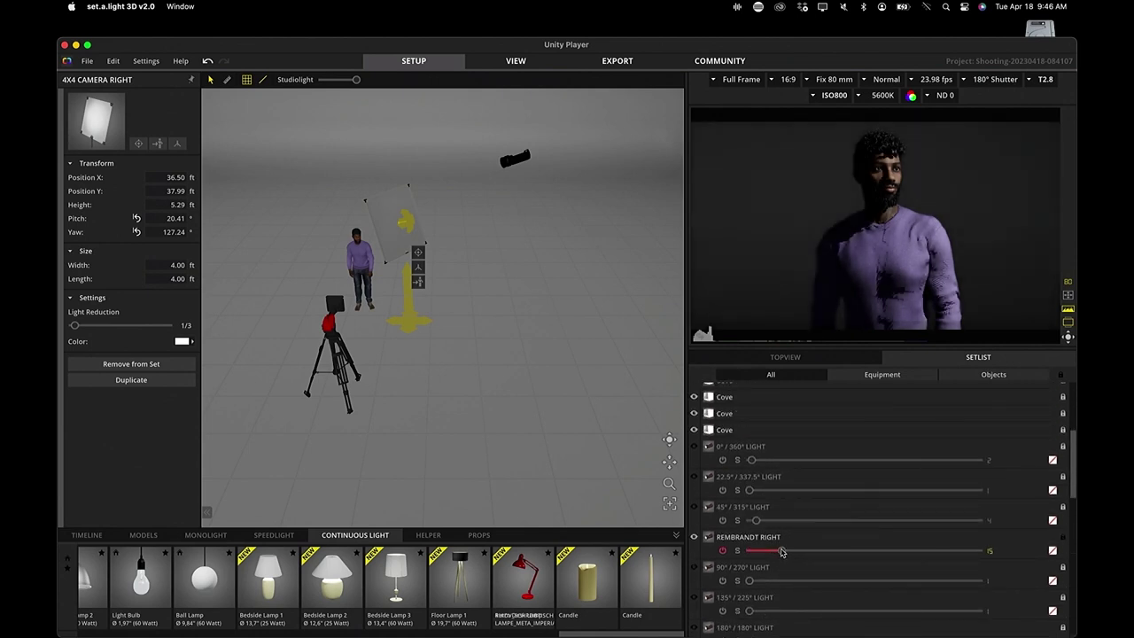
# - Temporarily swap the Aaron model for Ricardo to compare them in this light, and bring Aaron back
pyautogui.scroll(-8, 793, 563)
pyautogui.scroll(-3, 796, 569)
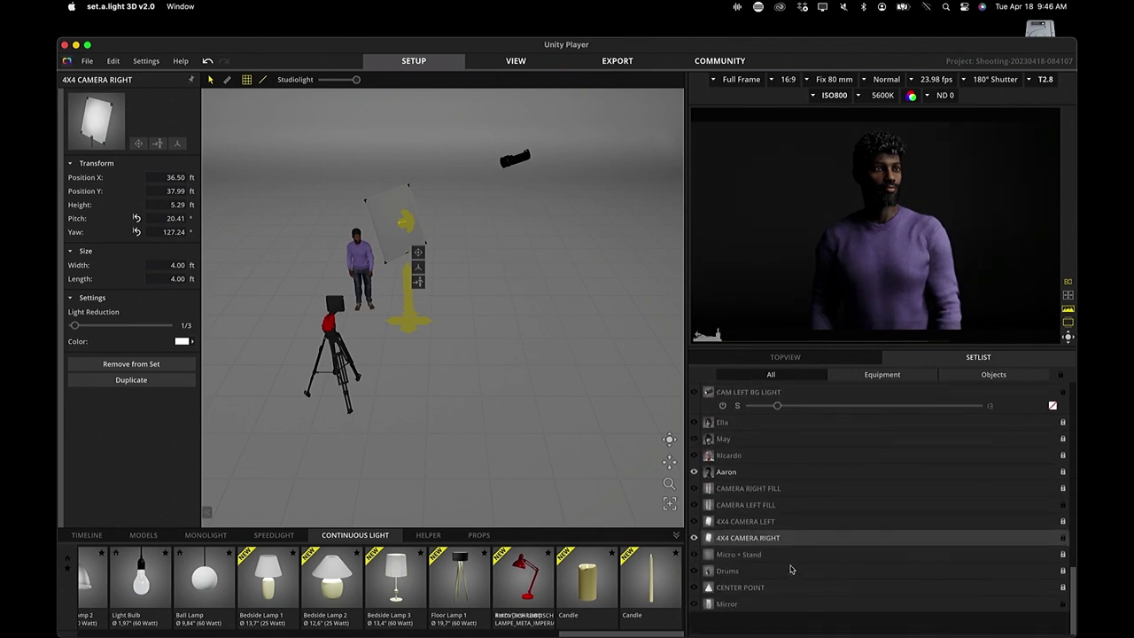
pyautogui.click(694, 472)
pyautogui.click(693, 455)
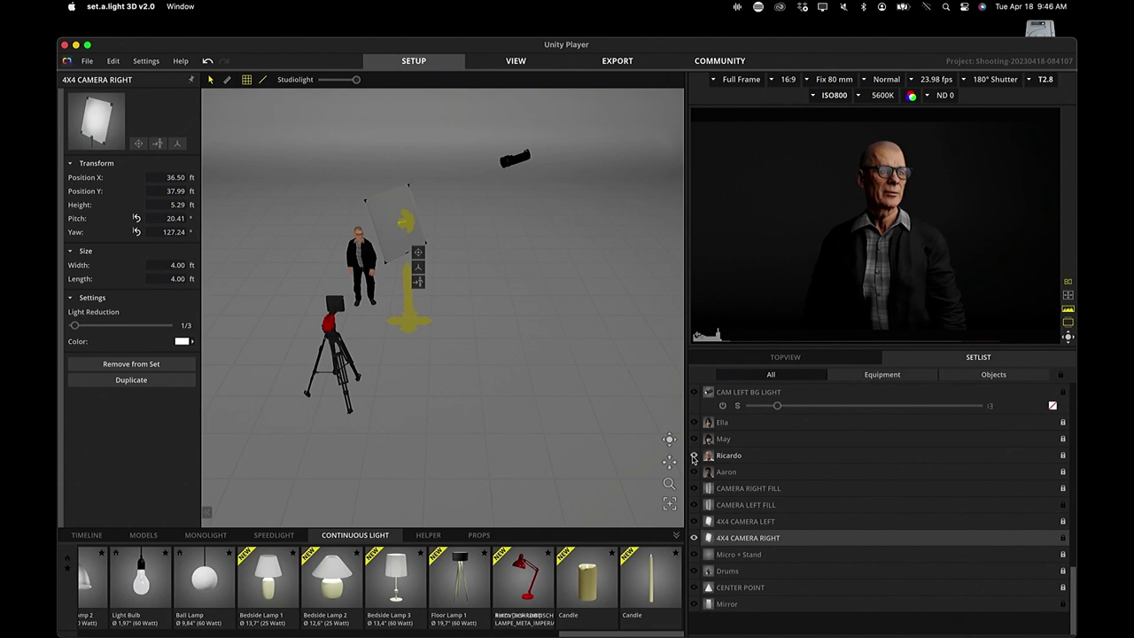
pyautogui.click(693, 455)
pyautogui.click(694, 472)
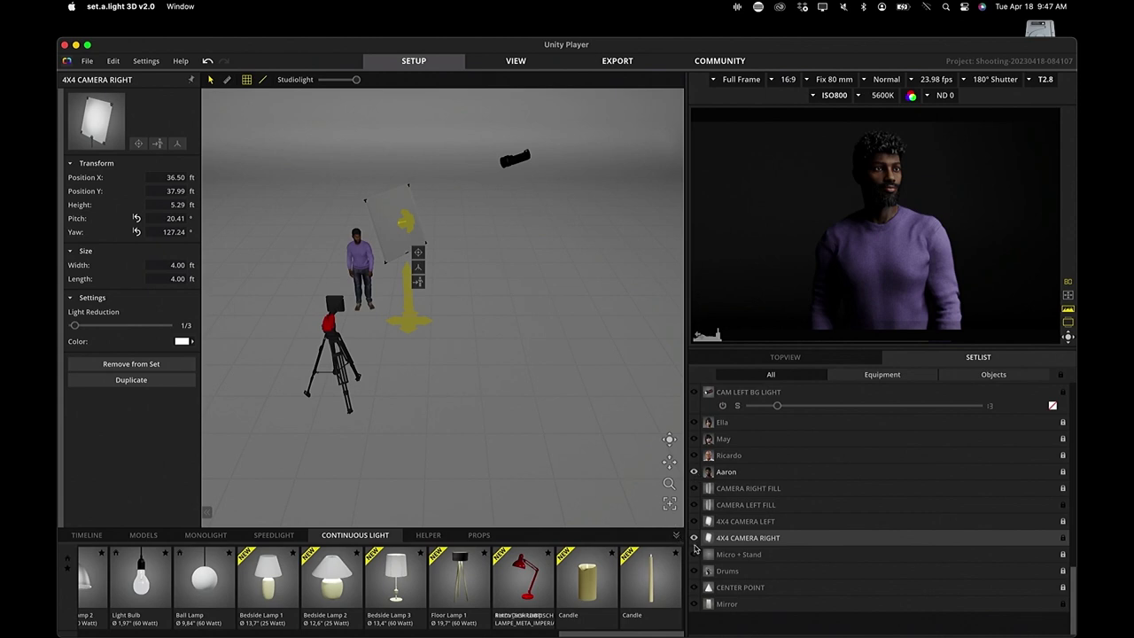
# - Hide the REMBRANDT RIGHT light, make REMBRANDT LEFT visible and set its power to 11
pyautogui.scroll(10, 705, 534)
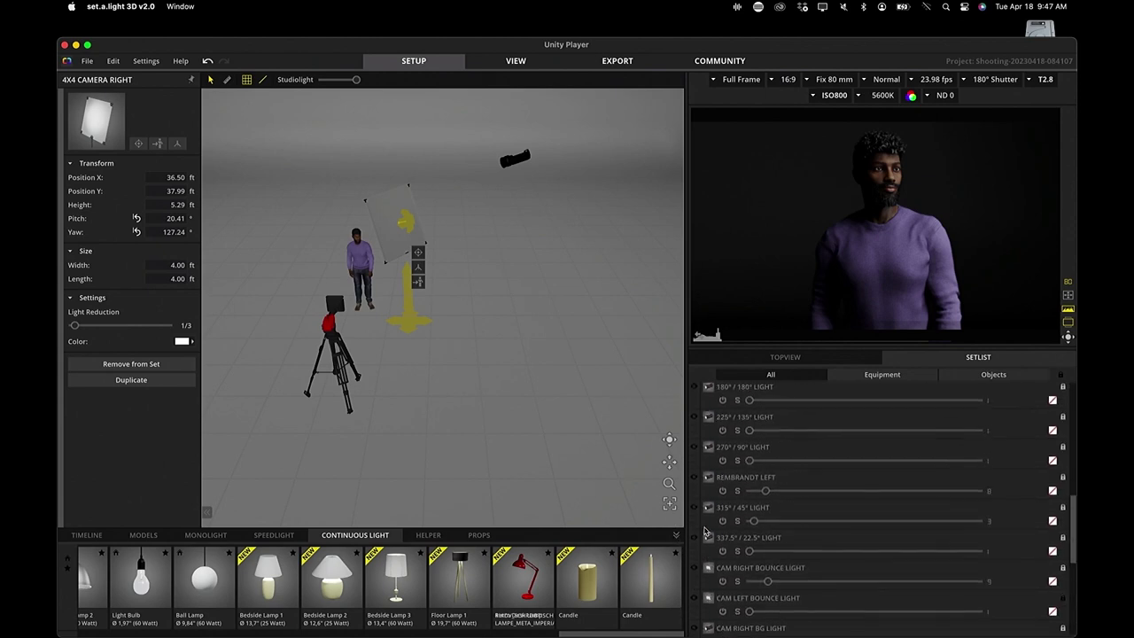
pyautogui.scroll(2, 705, 530)
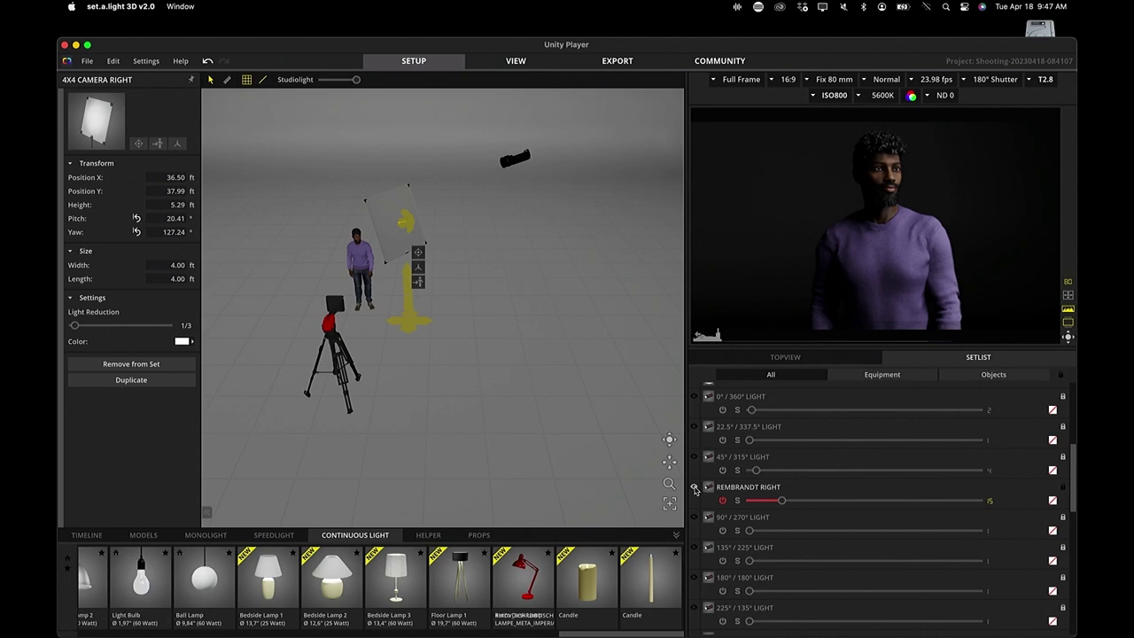
pyautogui.click(695, 489)
pyautogui.scroll(-1, 705, 504)
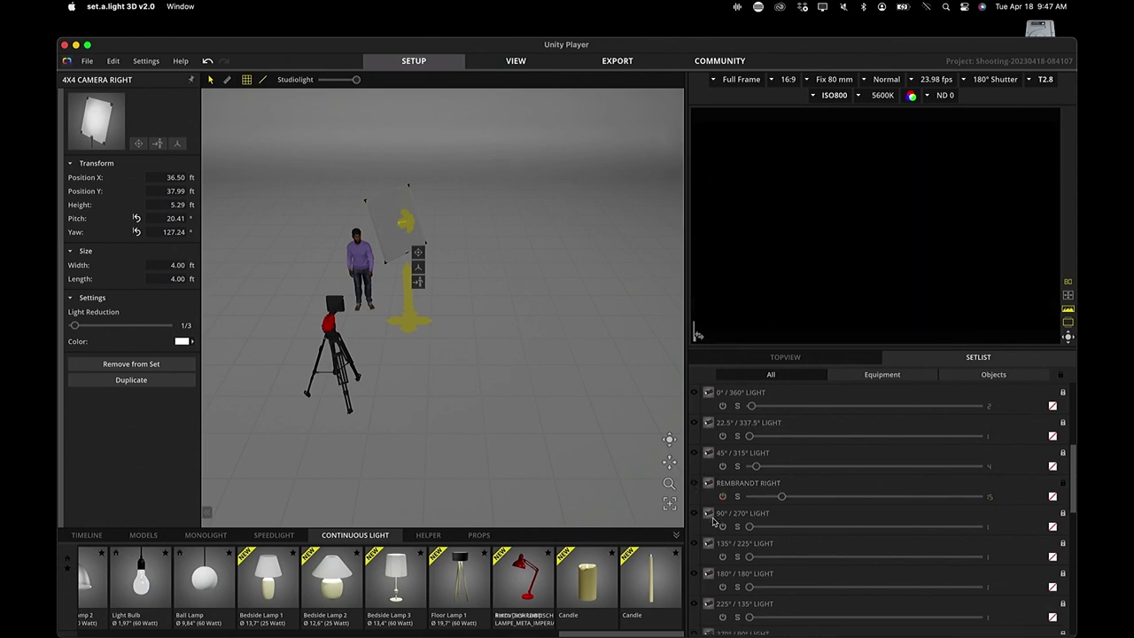
pyautogui.scroll(-3, 714, 522)
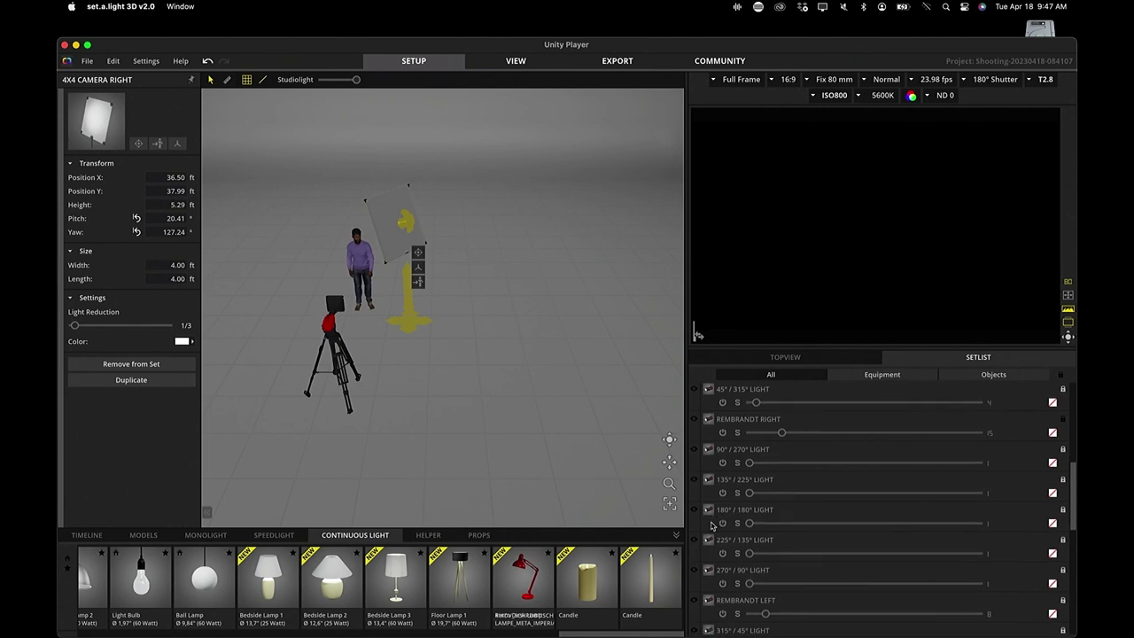
pyautogui.click(695, 599)
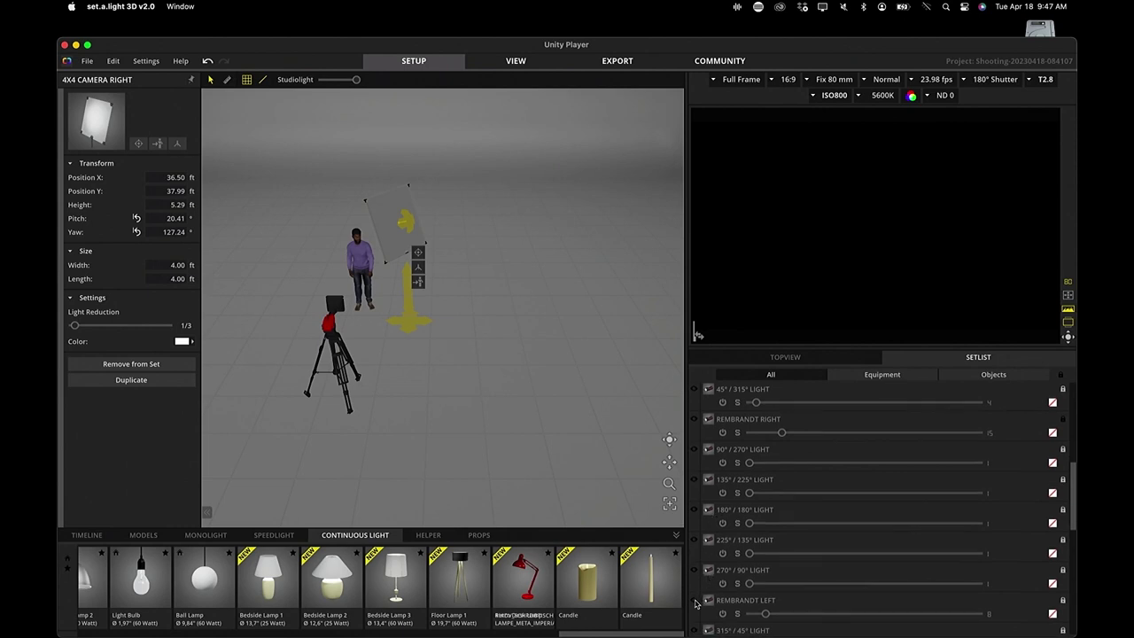
pyautogui.click(768, 614)
pyautogui.moveTo(769, 614); pyautogui.dragTo(773, 613)
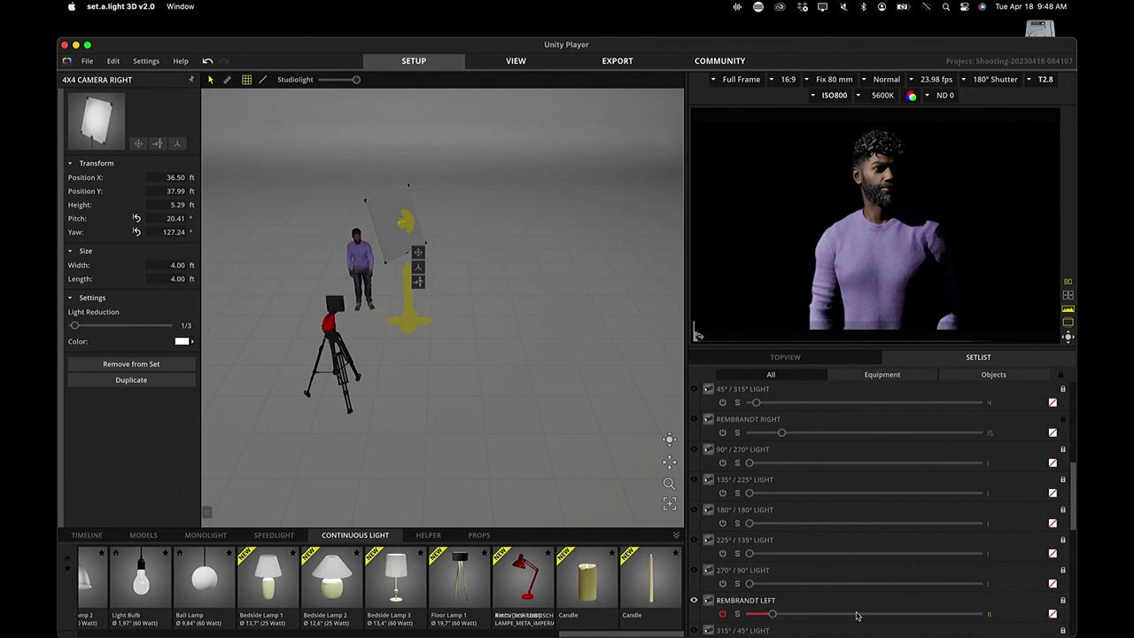
# - Hide the REMBRANDT LEFT light and make REMBRANDT RIGHT visible again
pyautogui.click(695, 600)
pyautogui.scroll(-5, 726, 595)
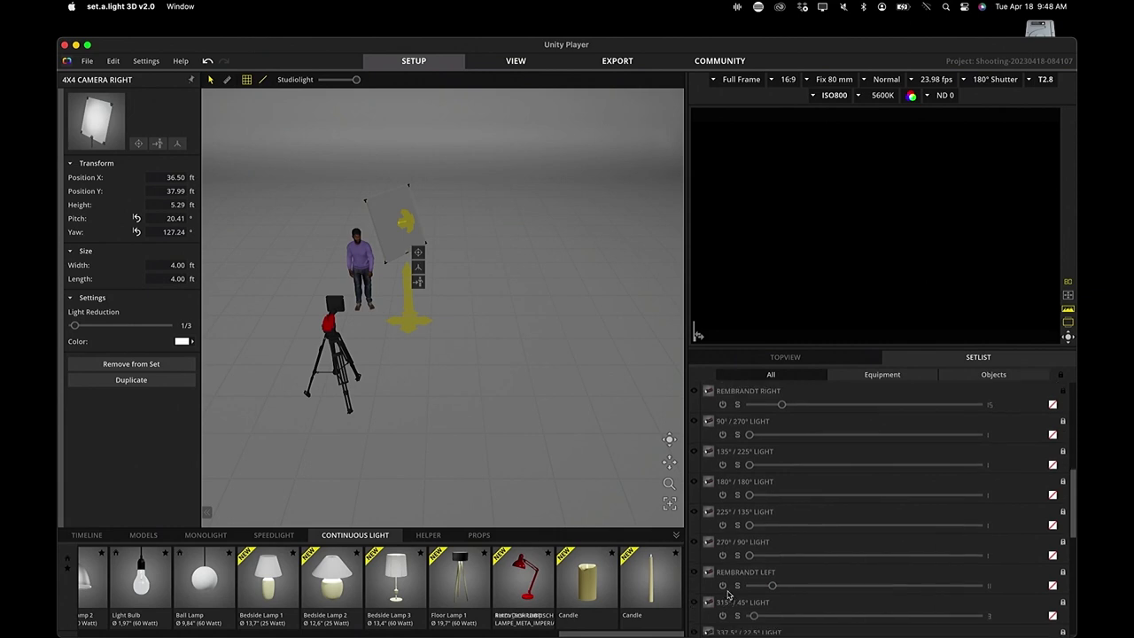
pyautogui.scroll(5, 726, 595)
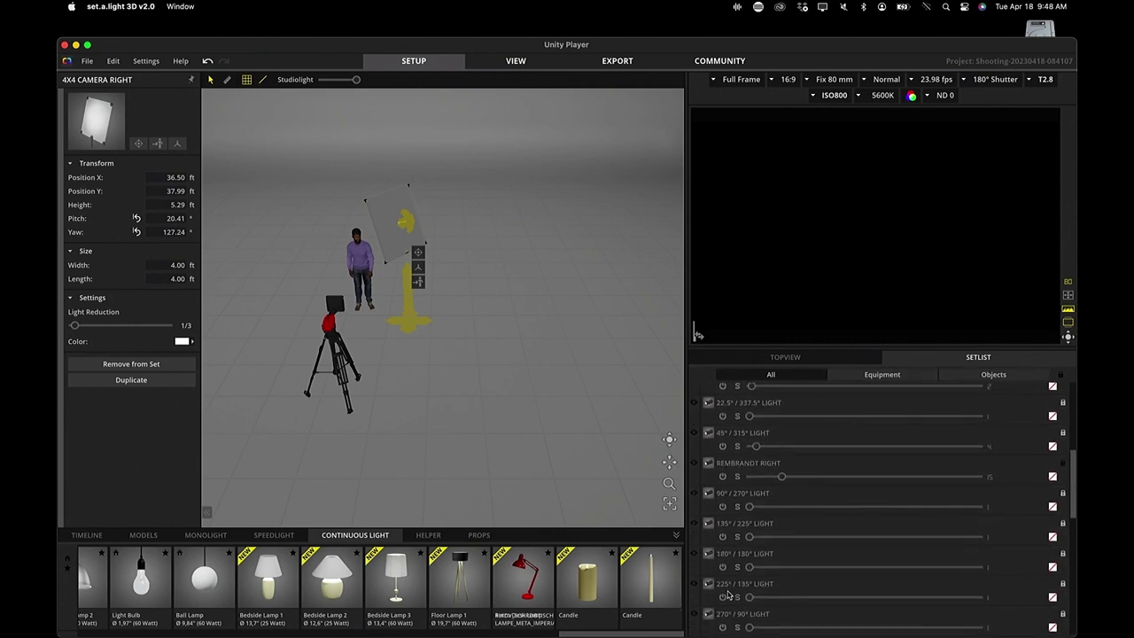
pyautogui.click(694, 518)
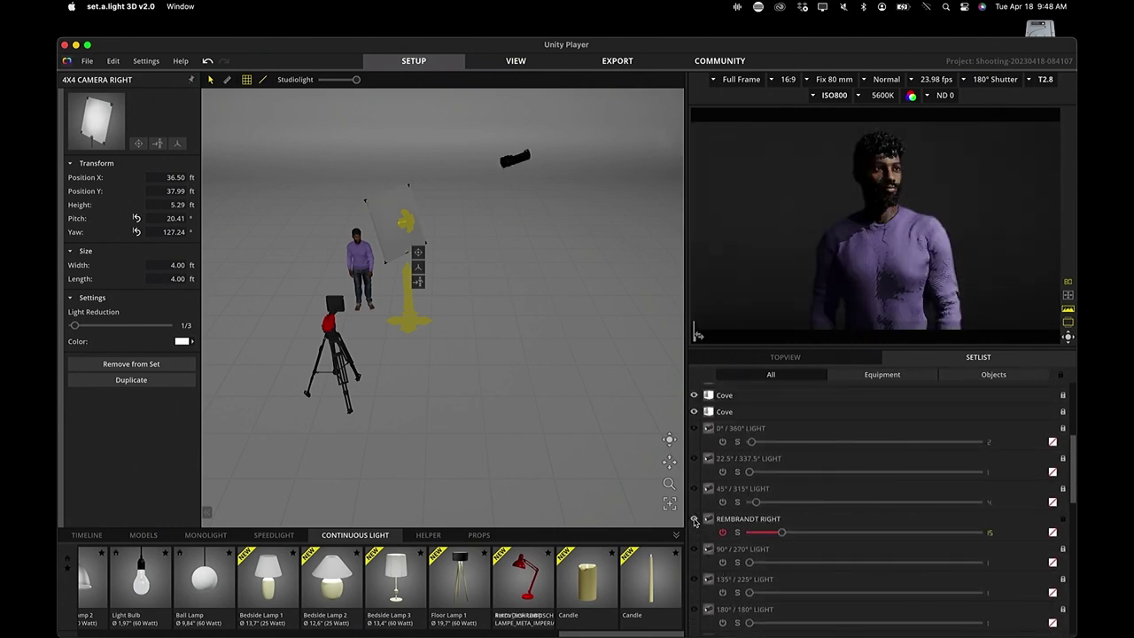
# - Hide the Aaron model and make the May model visible in its place
pyautogui.scroll(-2, 821, 511)
pyautogui.scroll(-6, 821, 511)
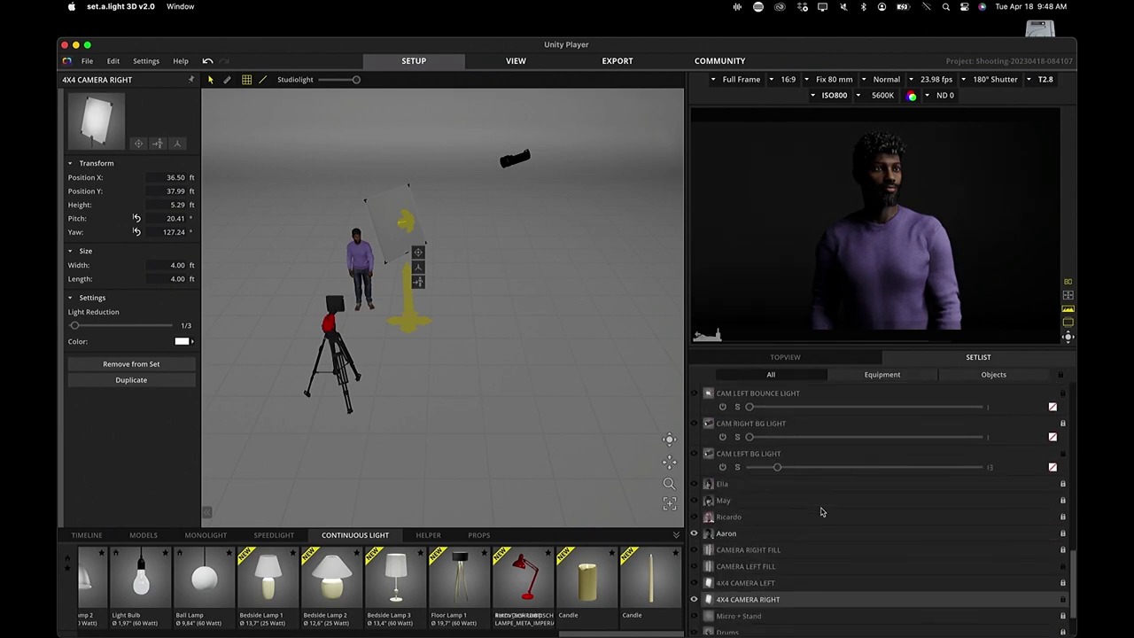
pyautogui.click(695, 533)
pyautogui.click(695, 501)
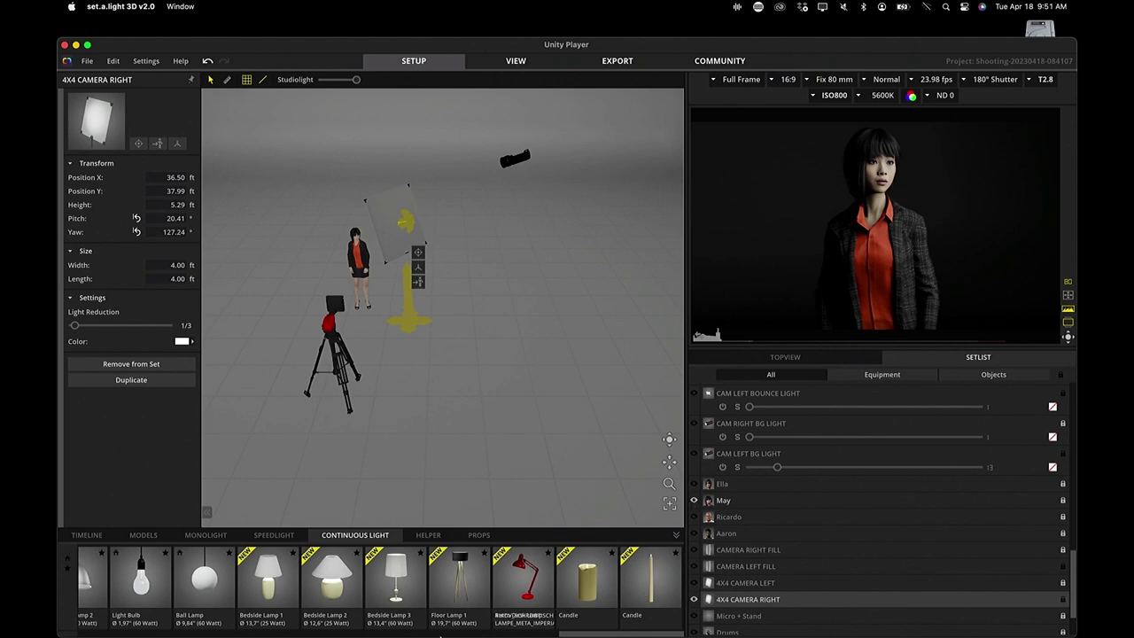
# - With the props library open, make the Drums visible in the set and briefly toggle the Mirror on and off
pyautogui.click(483, 535)
pyautogui.scroll(-2, 750, 511)
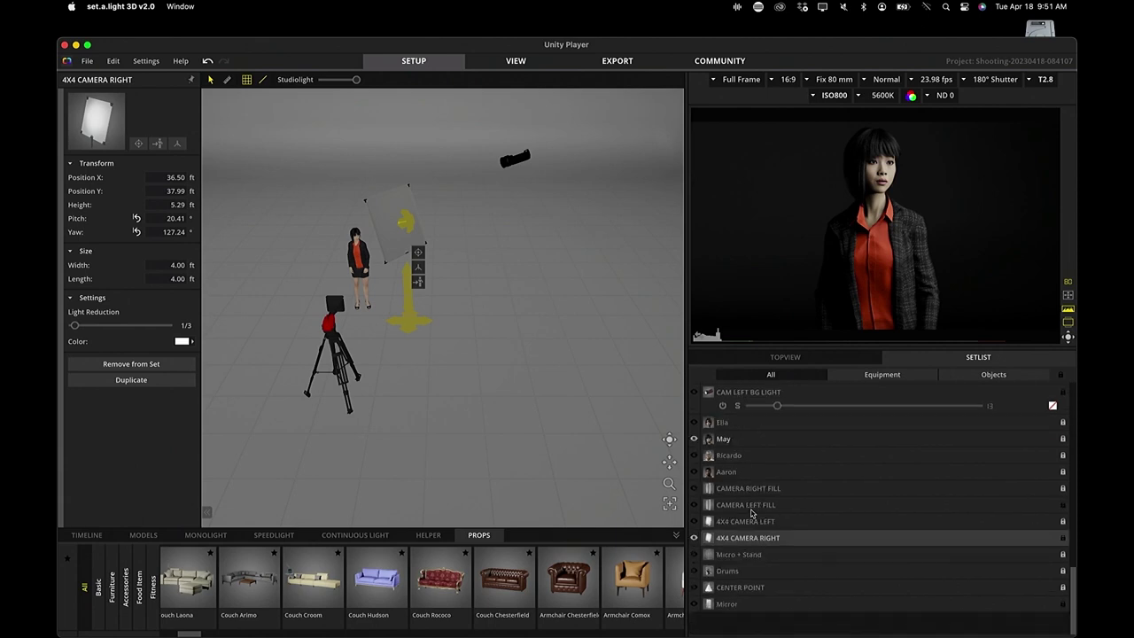
pyautogui.click(694, 570)
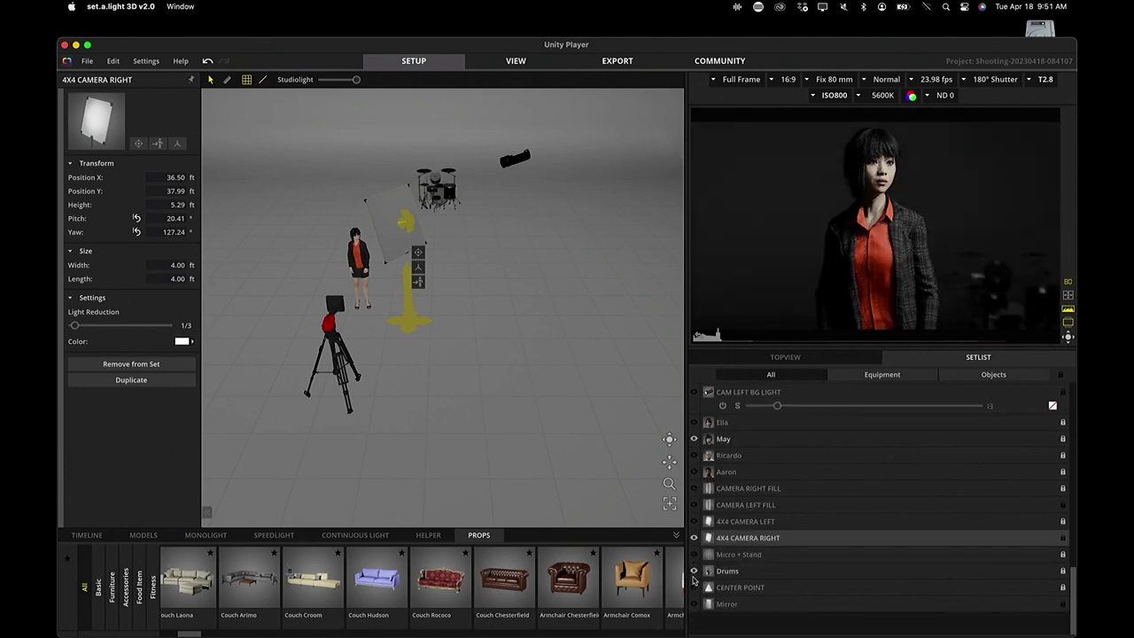
pyautogui.click(694, 604)
pyautogui.click(694, 604)
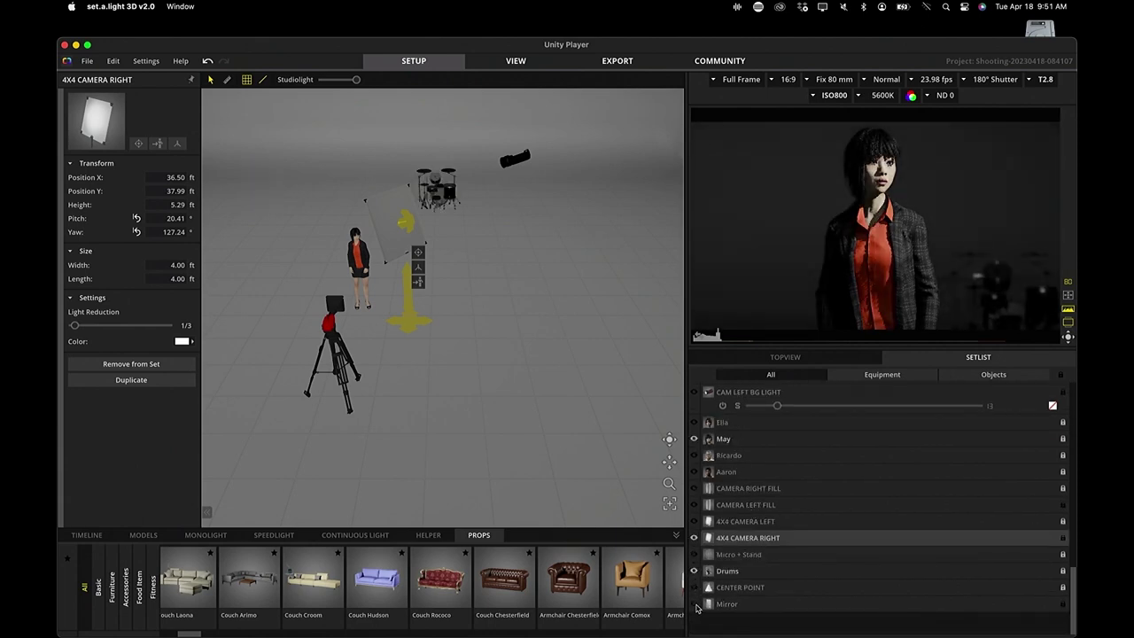
# - Make the Micro + Stand visible in the set and browse the props library through furniture, plants, crates and ladders
pyautogui.click(694, 555)
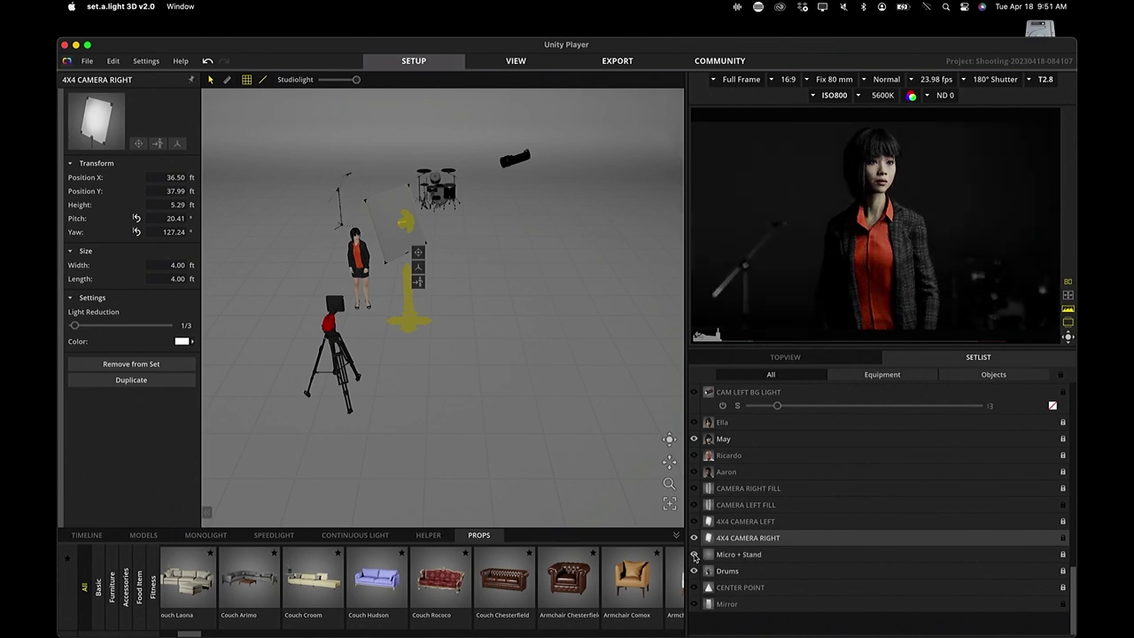
pyautogui.hscroll(5, 452, 564)
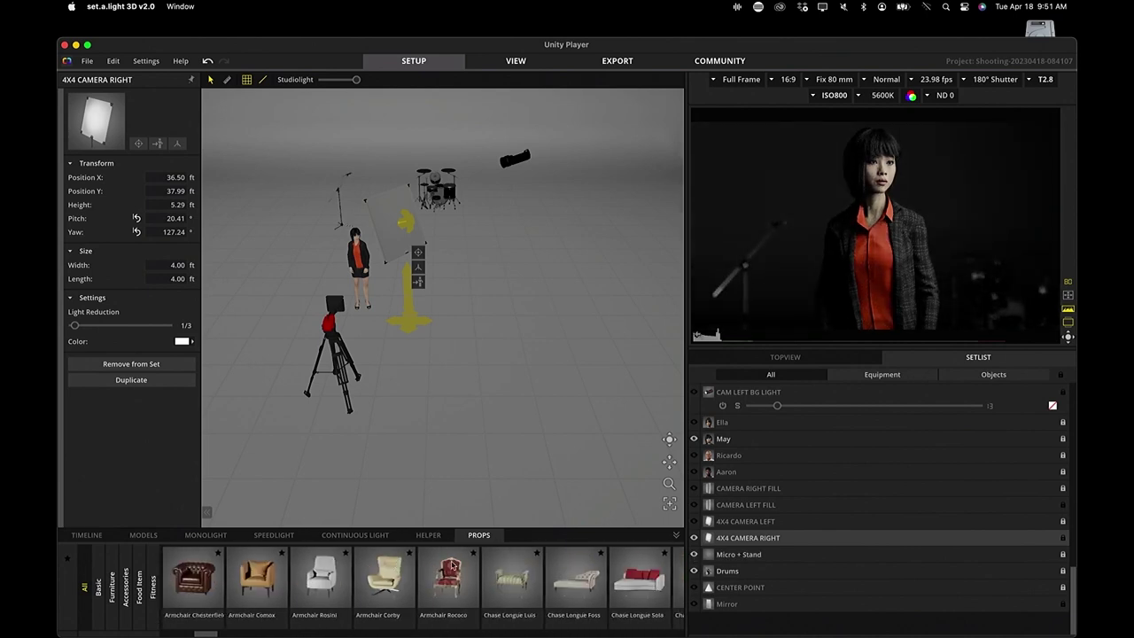
pyautogui.hscroll(-10, 456, 562)
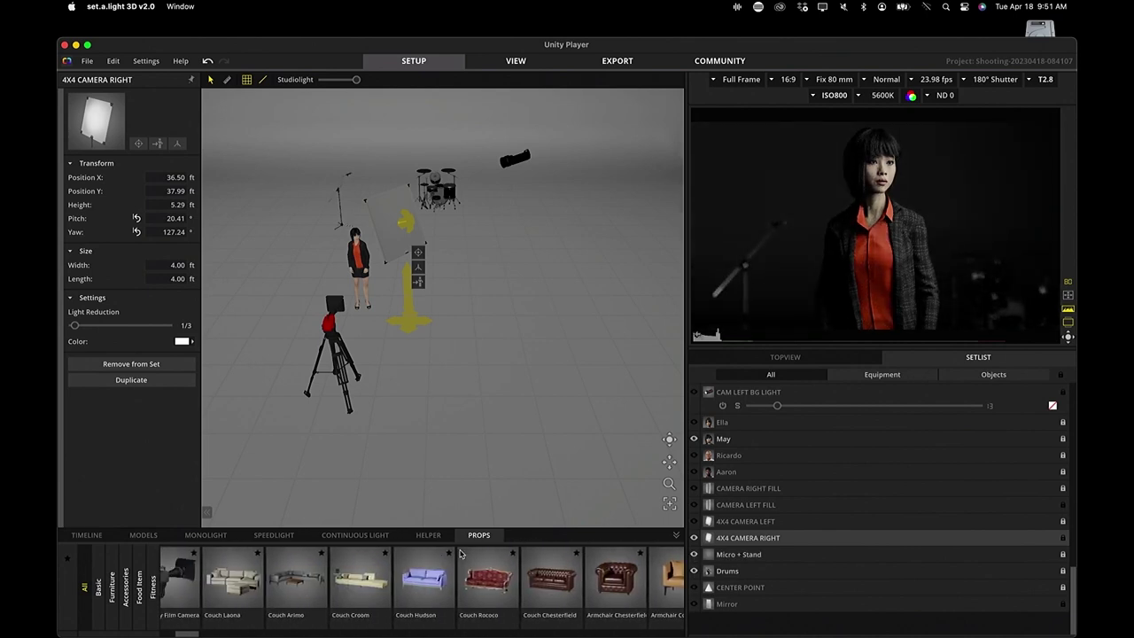
pyautogui.hscroll(5, 465, 572)
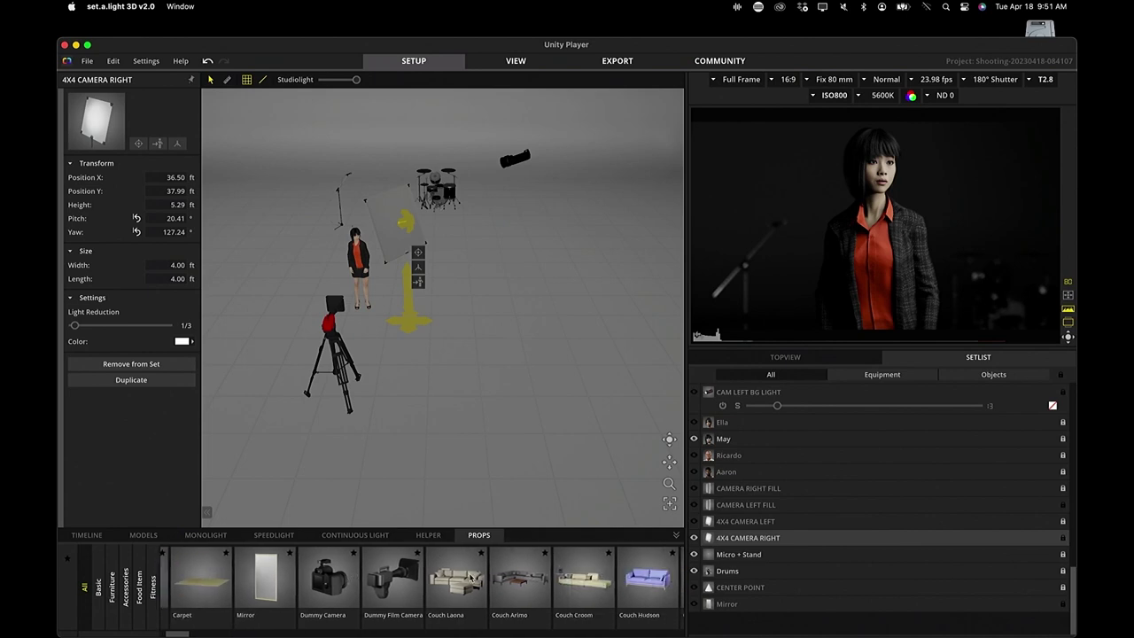
pyautogui.hscroll(10, 471, 577)
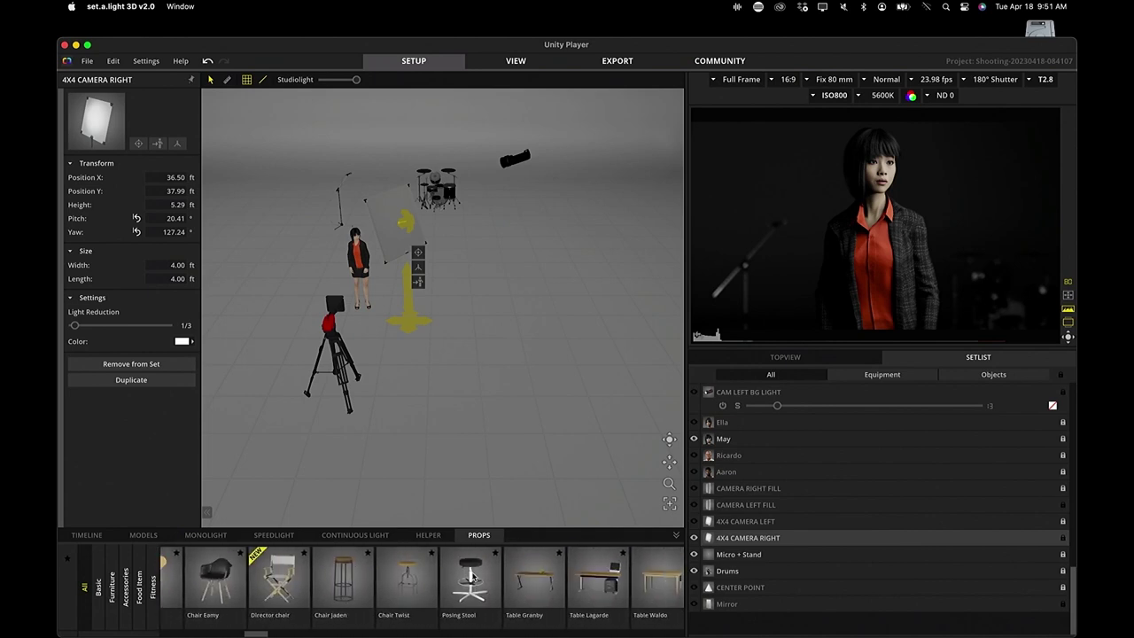
pyautogui.hscroll(10, 474, 577)
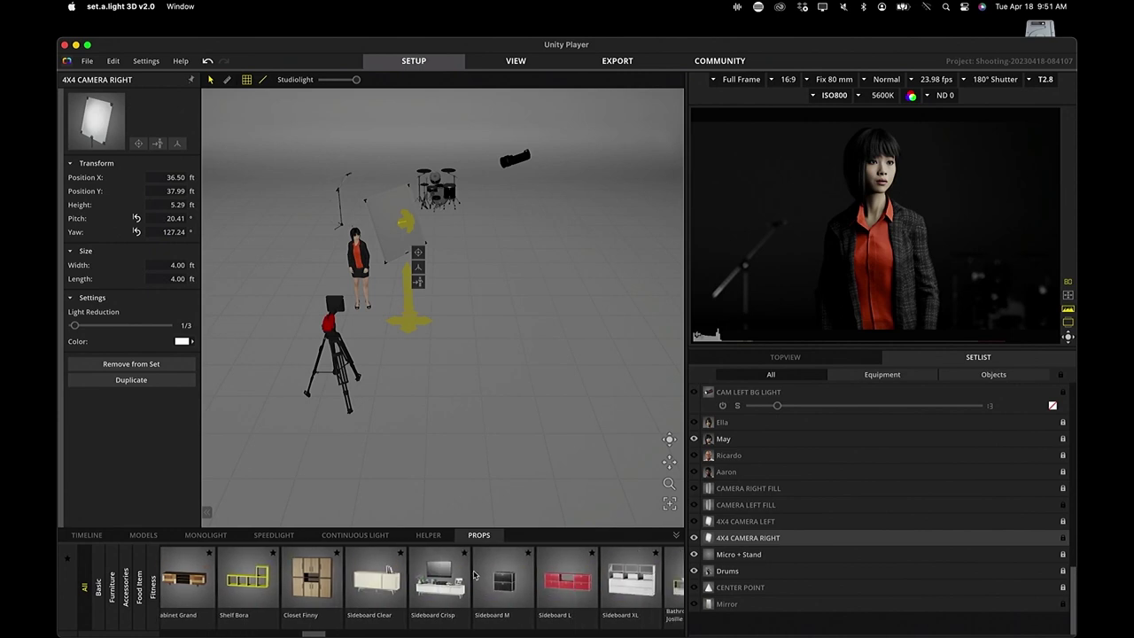
pyautogui.hscroll(10, 476, 573)
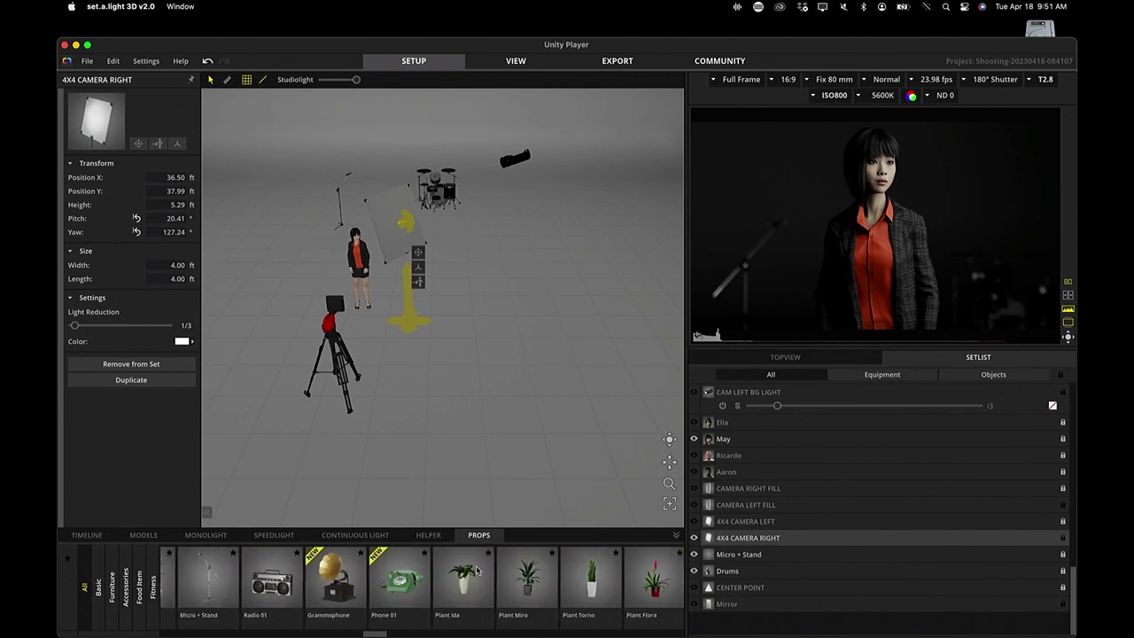
pyautogui.hscroll(10, 478, 572)
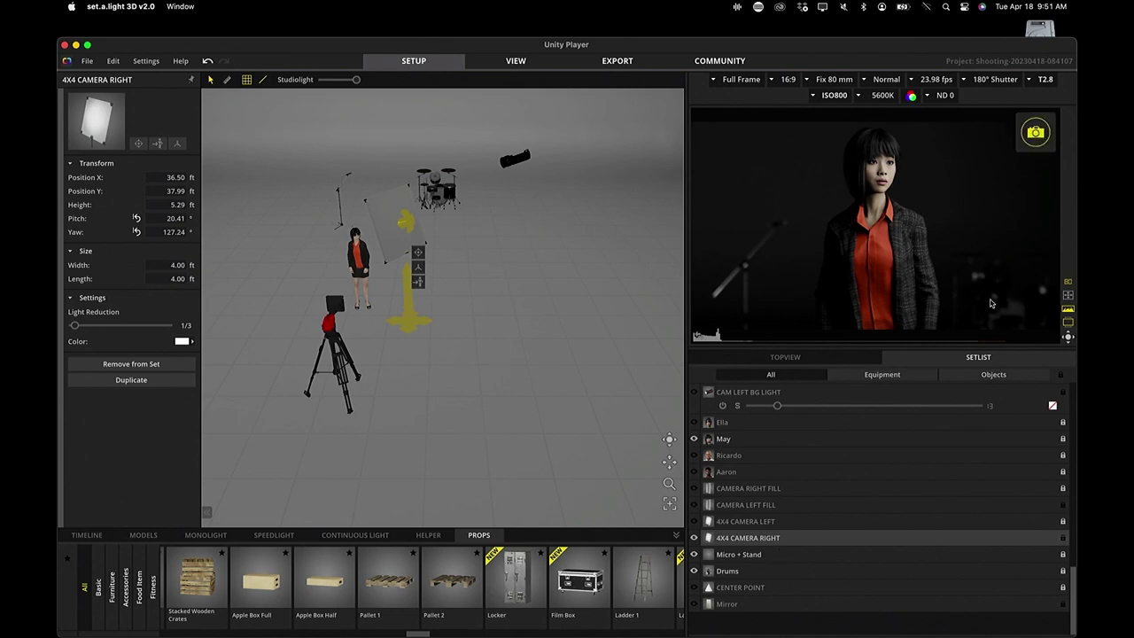
# - Make the CAM LEFT BG LIGHT visible in the setlist
pyautogui.scroll(3, 735, 541)
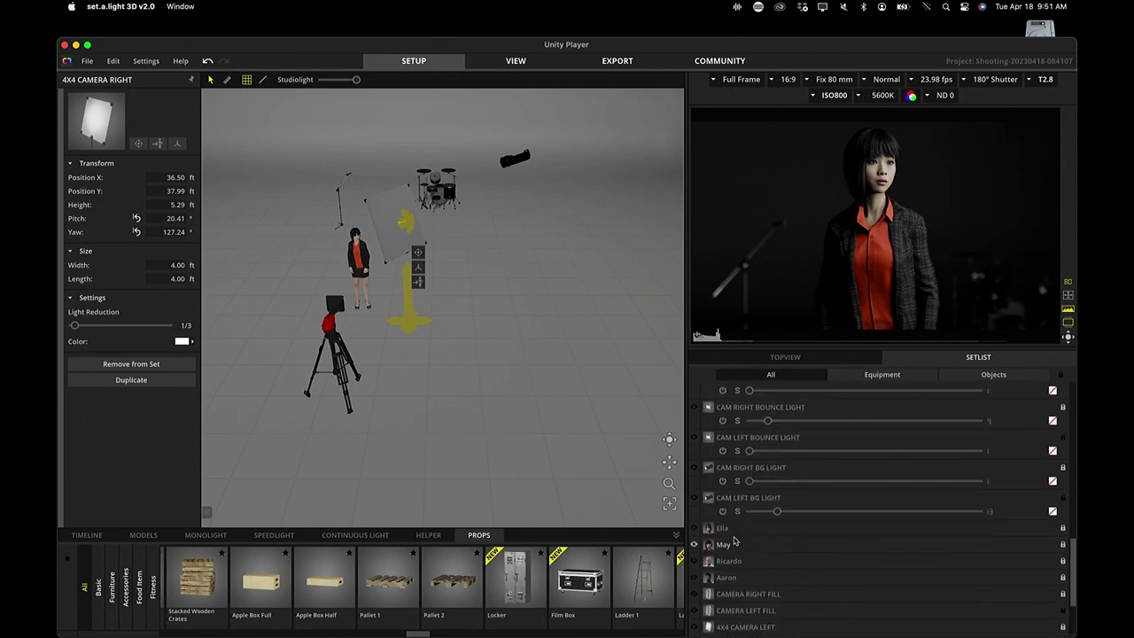
pyautogui.scroll(4, 705, 450)
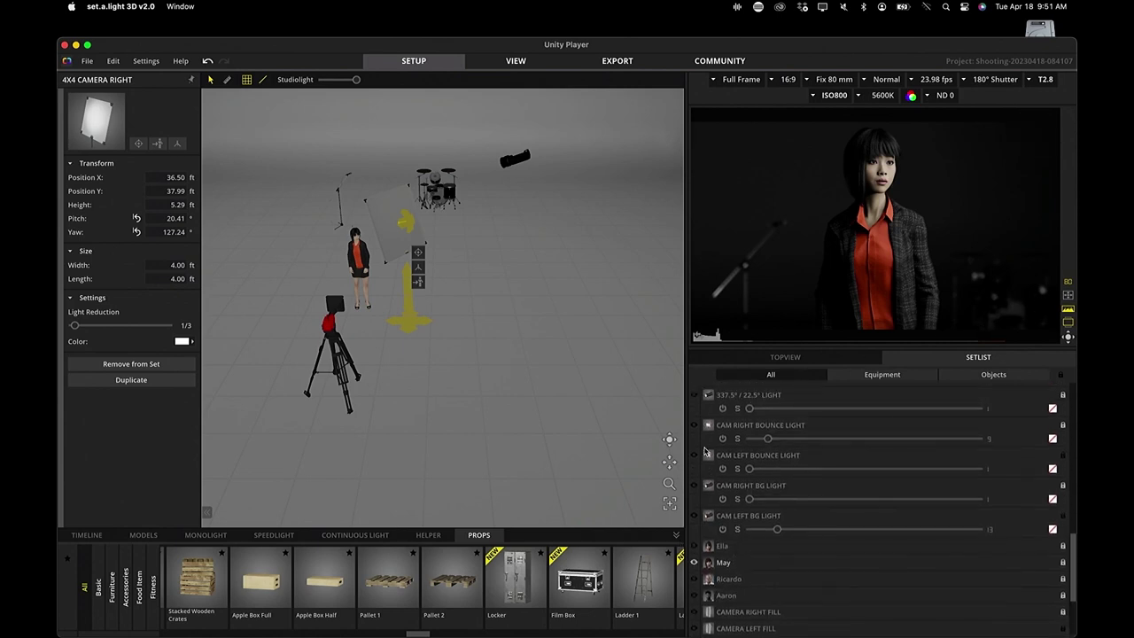
pyautogui.scroll(-2, 705, 451)
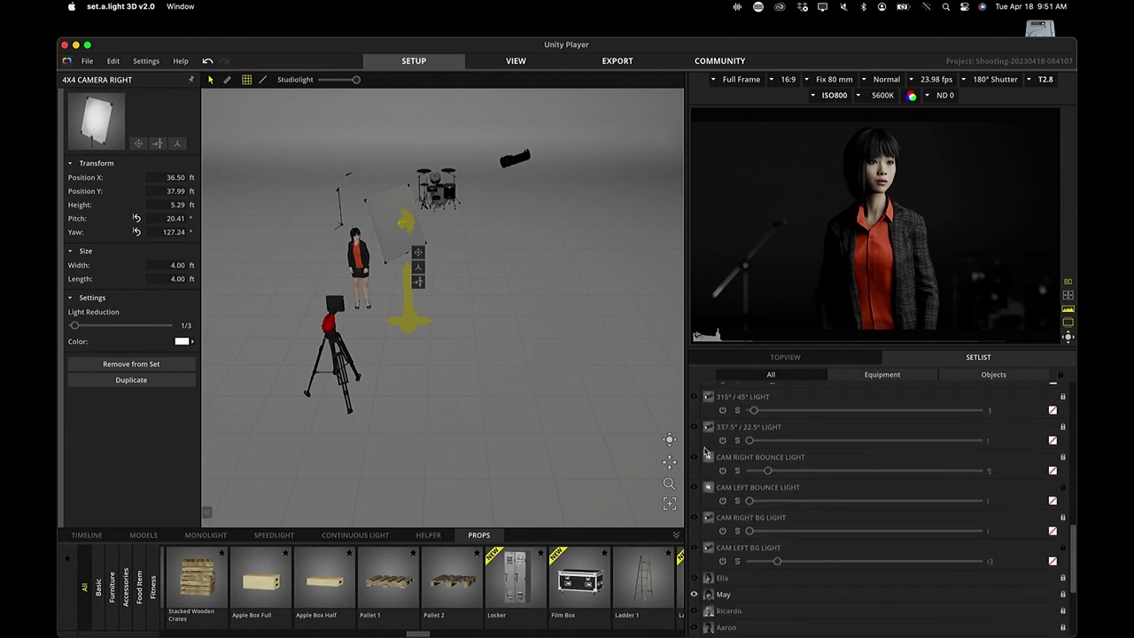
pyautogui.scroll(-3, 705, 451)
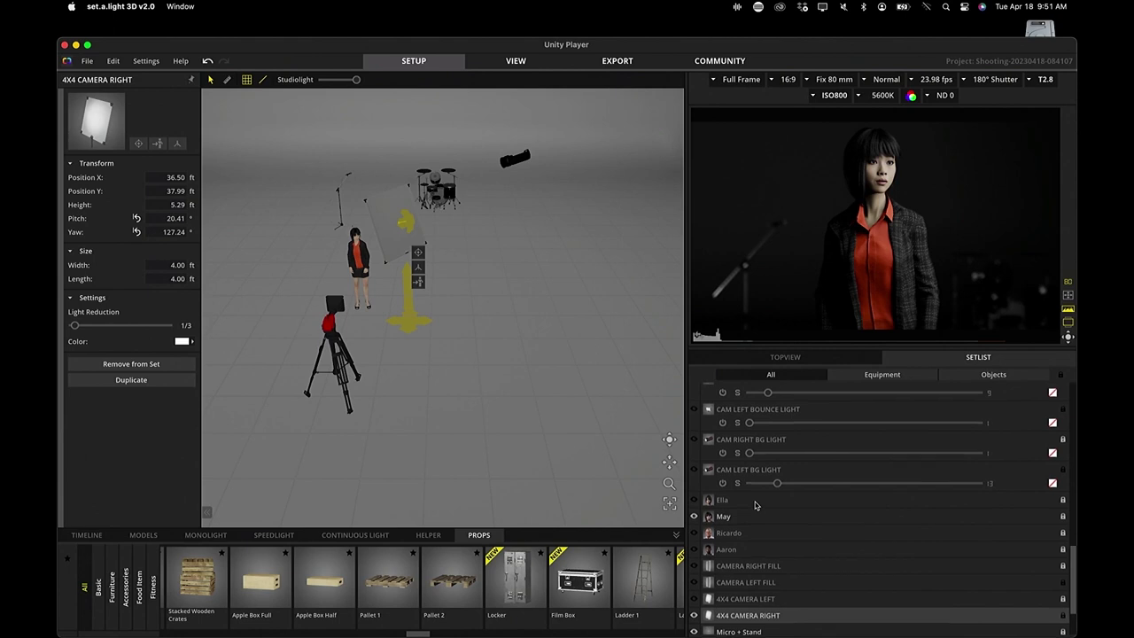
pyautogui.scroll(1, 755, 505)
pyautogui.click(695, 485)
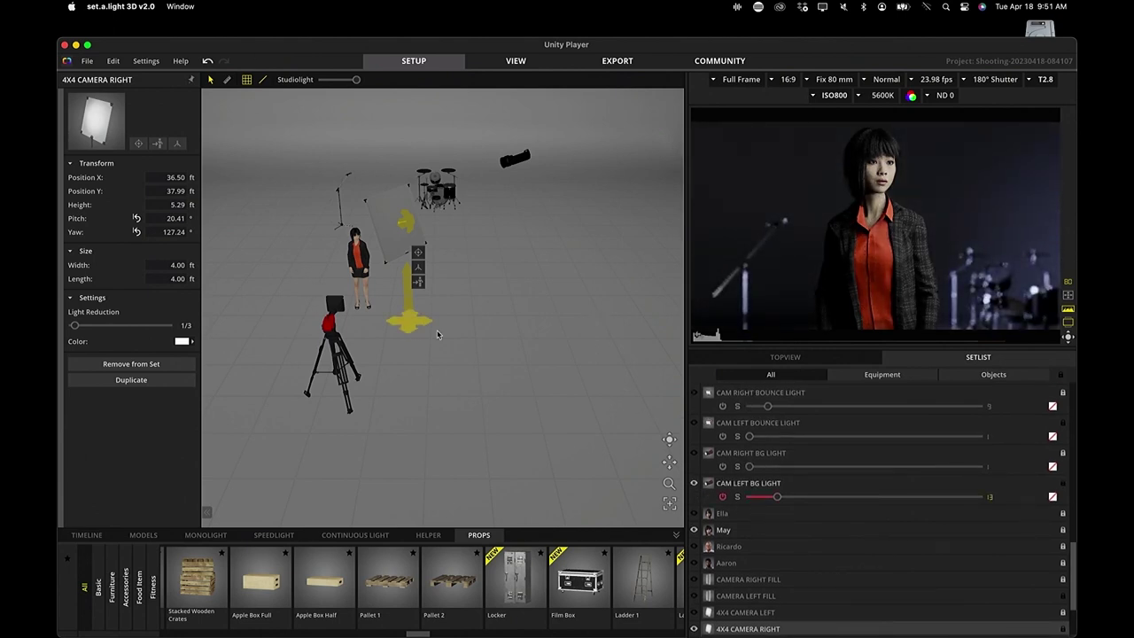
# - Aim the CAM LEFT BG LIGHT at the backdrop with a pitch of about 2° and a yaw of about -134°
pyautogui.scroll(-5, 462, 345)
pyautogui.scroll(5, 328, 277)
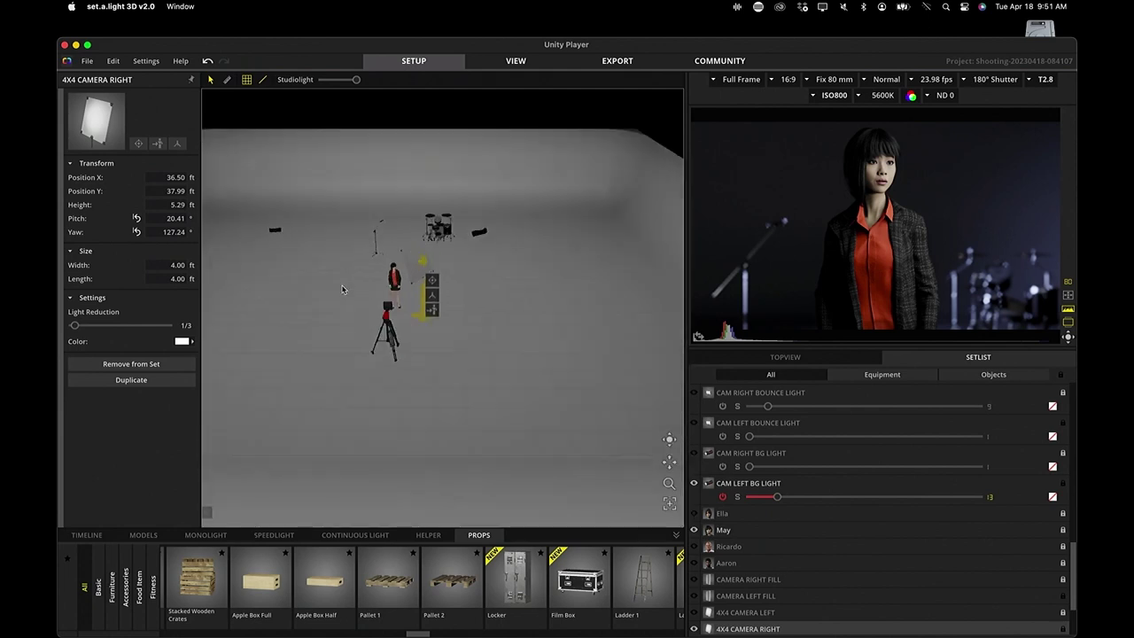
pyautogui.click(237, 261)
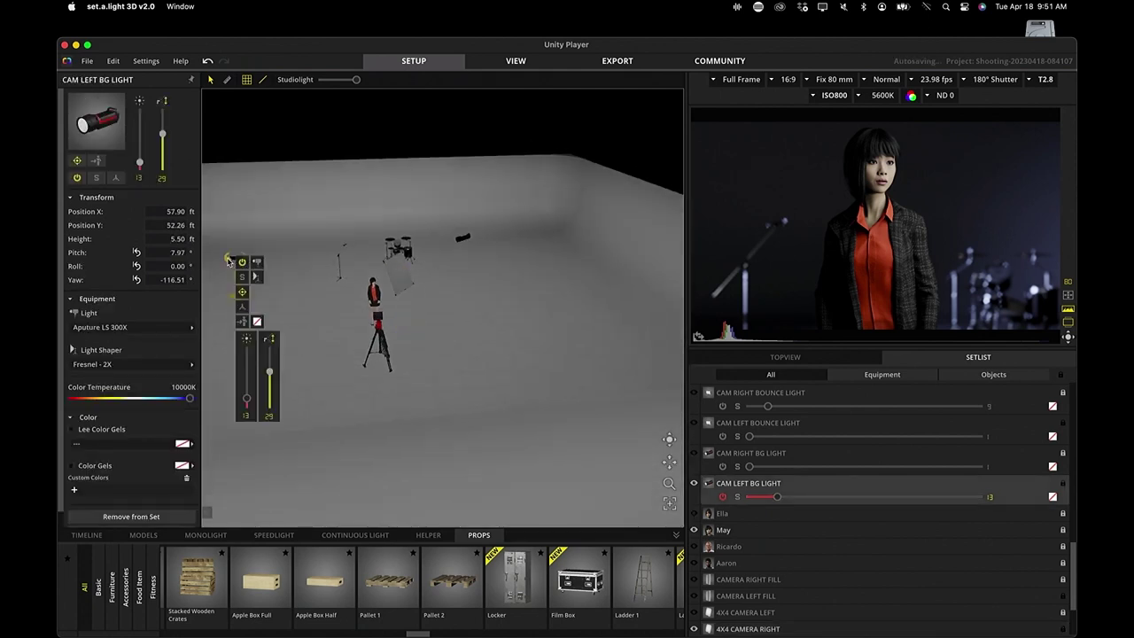
pyautogui.click(238, 260)
pyautogui.moveTo(240, 261); pyautogui.dragTo(383, 272)
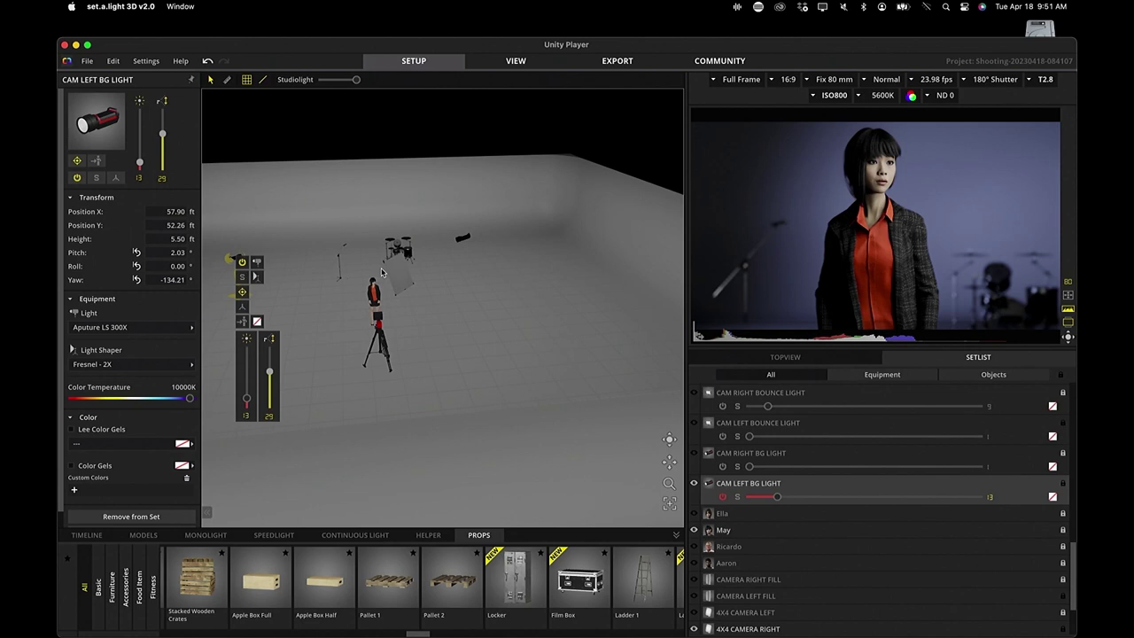
# - Swap the May model for Ella and switch back to May
pyautogui.click(695, 529)
pyautogui.click(694, 513)
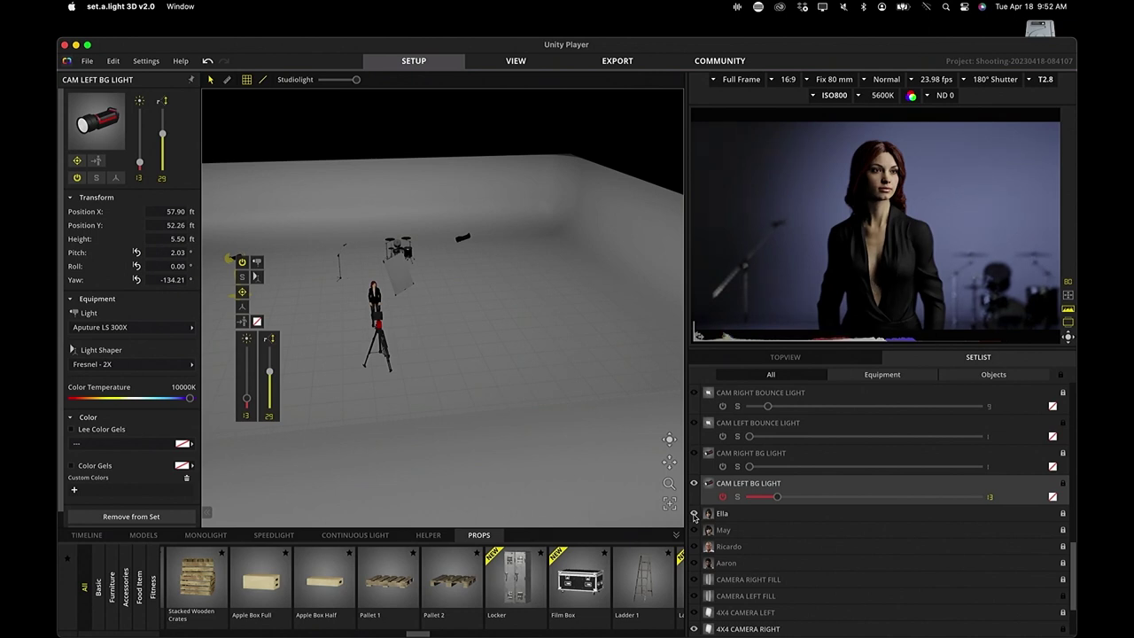
pyautogui.click(694, 514)
pyautogui.click(694, 530)
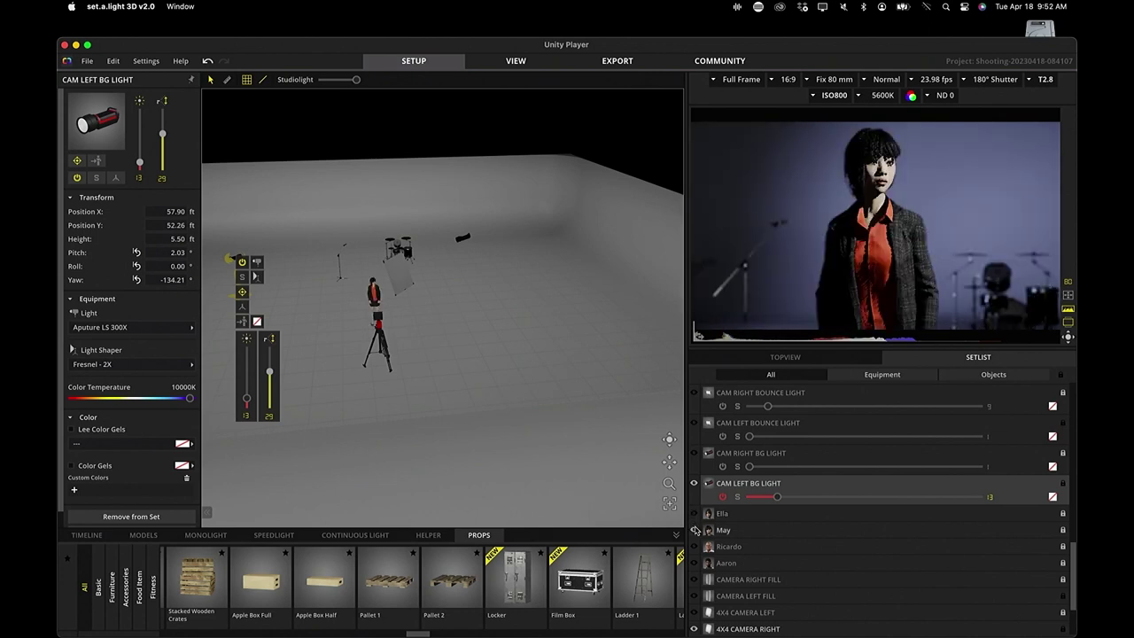
# - Swap May for the Aaron model, bring May back and hide Aaron, with the REMBRANDT RIGHT light selected
pyautogui.click(694, 530)
pyautogui.click(697, 564)
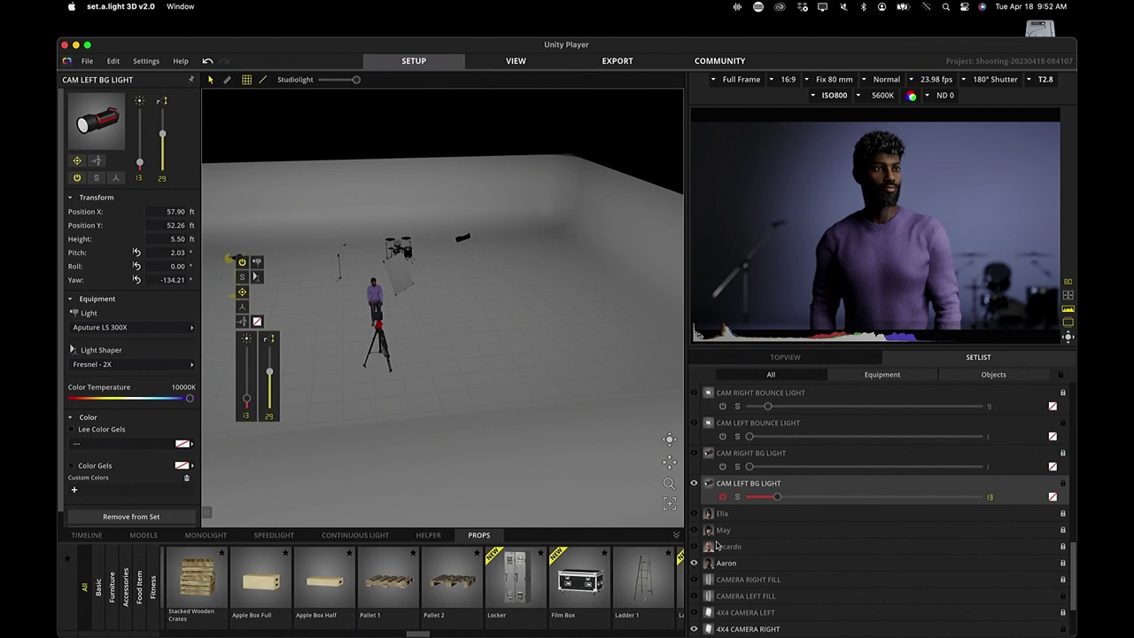
pyautogui.click(696, 531)
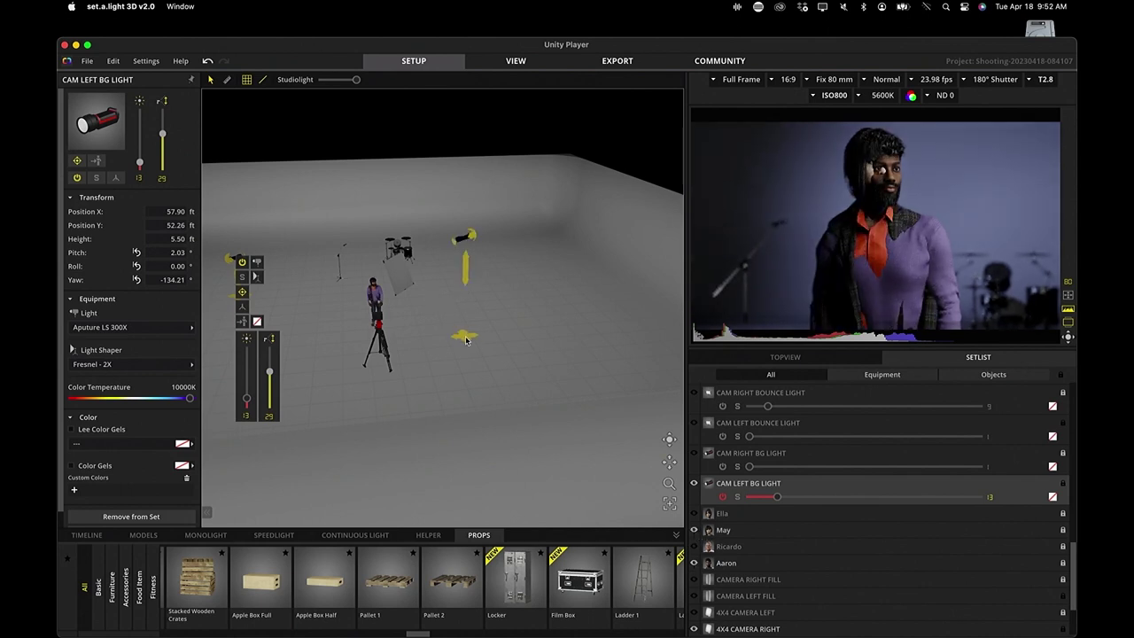
pyautogui.click(462, 237)
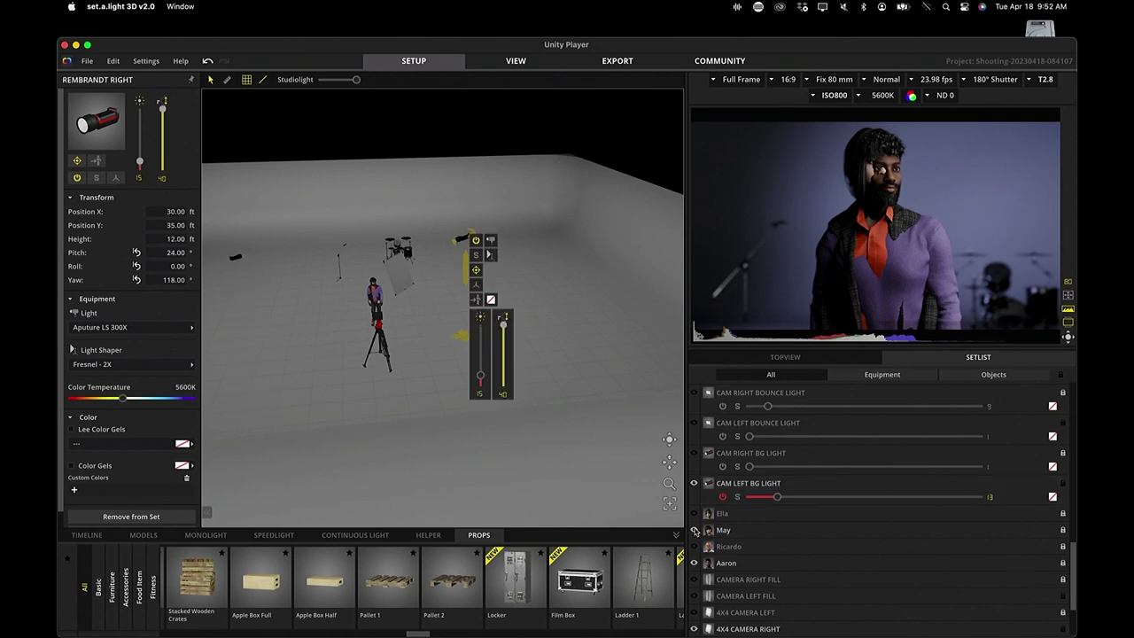
pyautogui.click(695, 563)
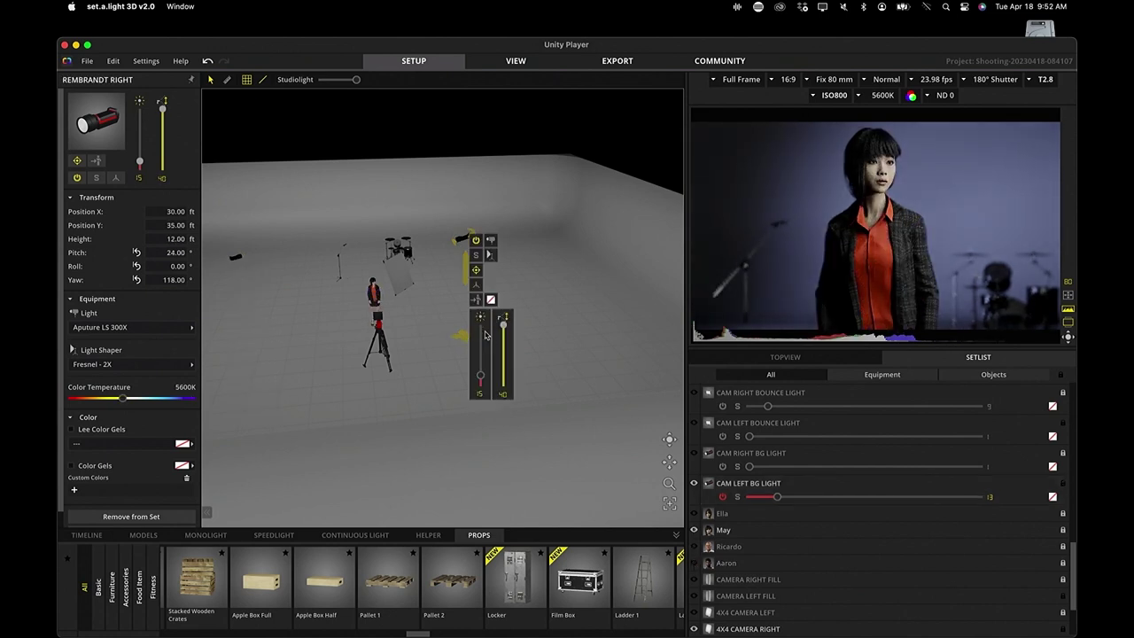
# - Move the REMBRANDT RIGHT light to about X 29.56 ft, Y 38.94 ft and hide it
pyautogui.moveTo(462, 339); pyautogui.dragTo(460, 324)
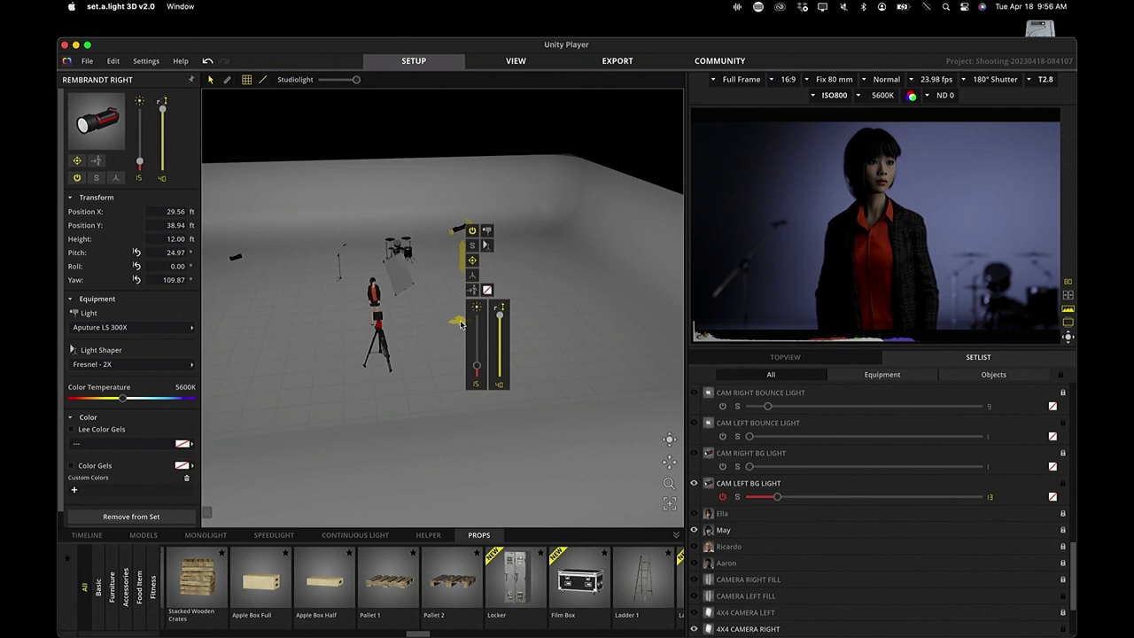
pyautogui.scroll(1, 708, 490)
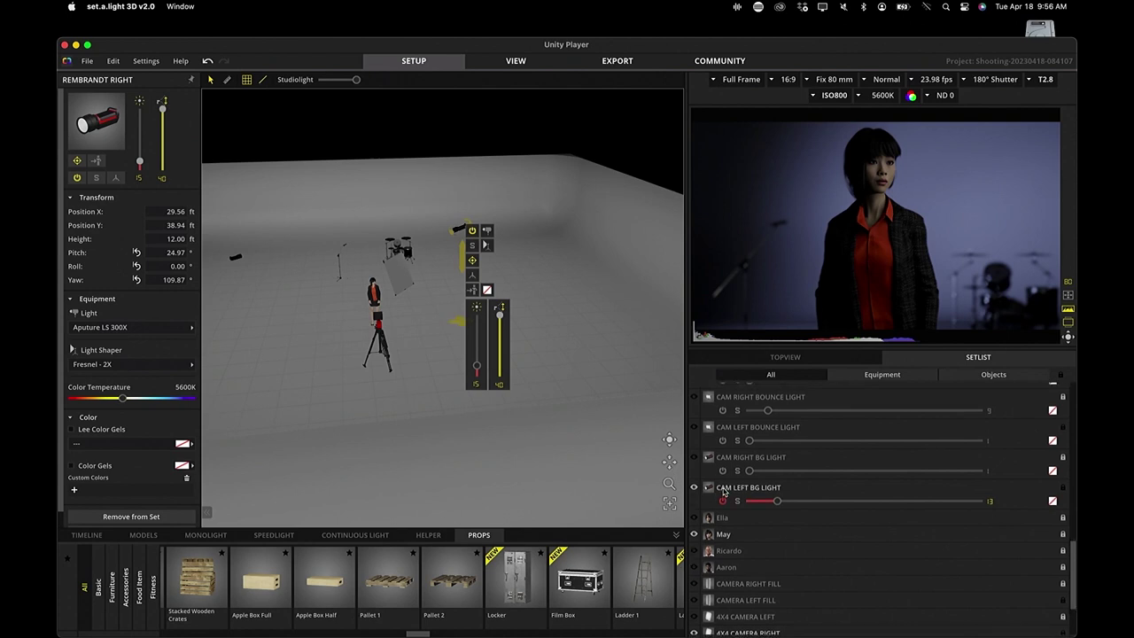
pyautogui.scroll(2, 701, 489)
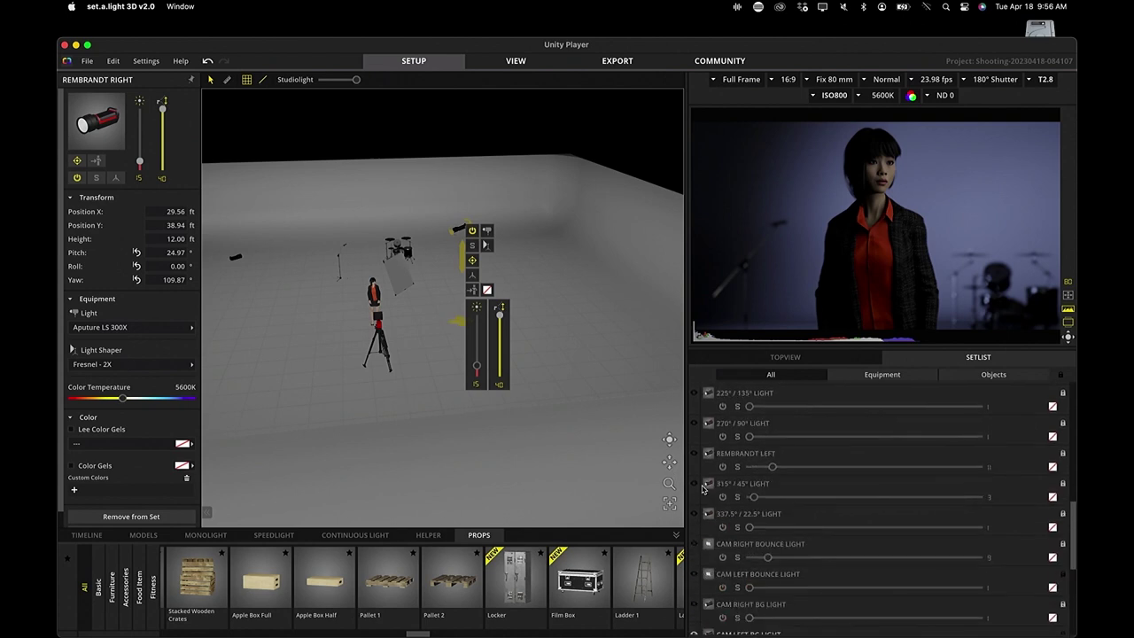
pyautogui.scroll(8, 701, 489)
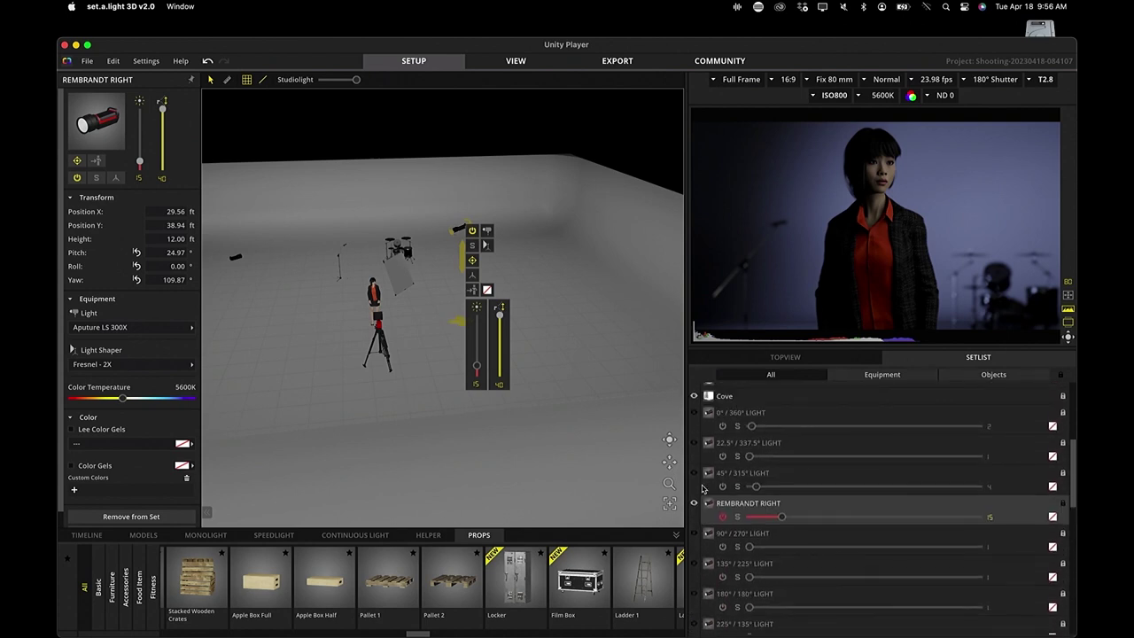
pyautogui.click(696, 502)
# - Try the 337.5° / 22.5° LIGHT by making it visible and hiding it again
pyautogui.scroll(-6, 701, 500)
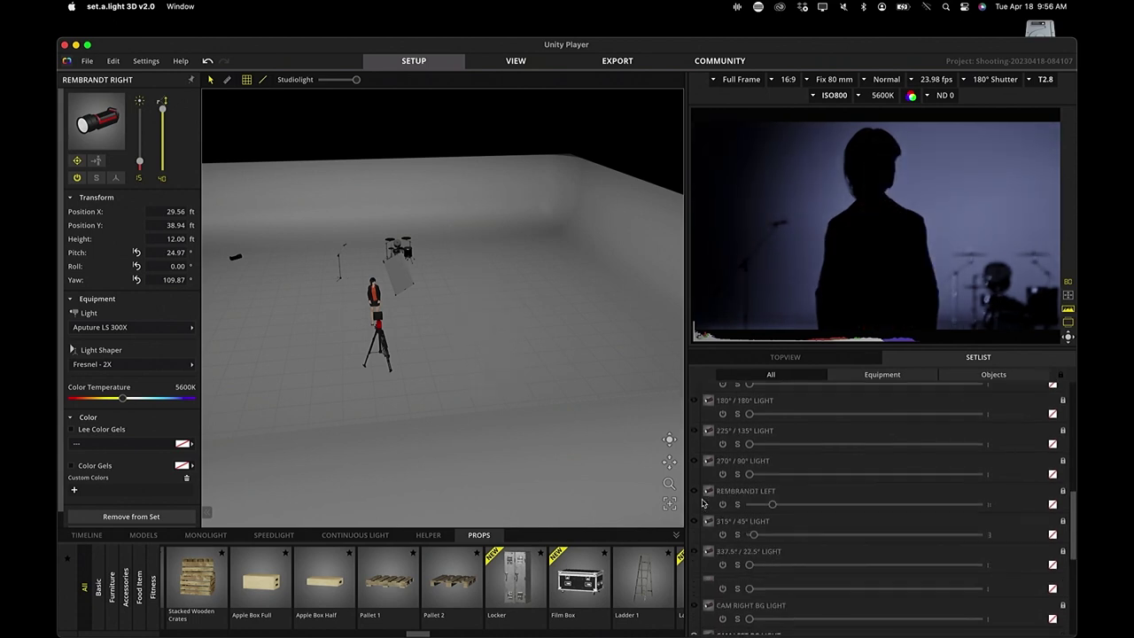
pyautogui.scroll(-3, 702, 503)
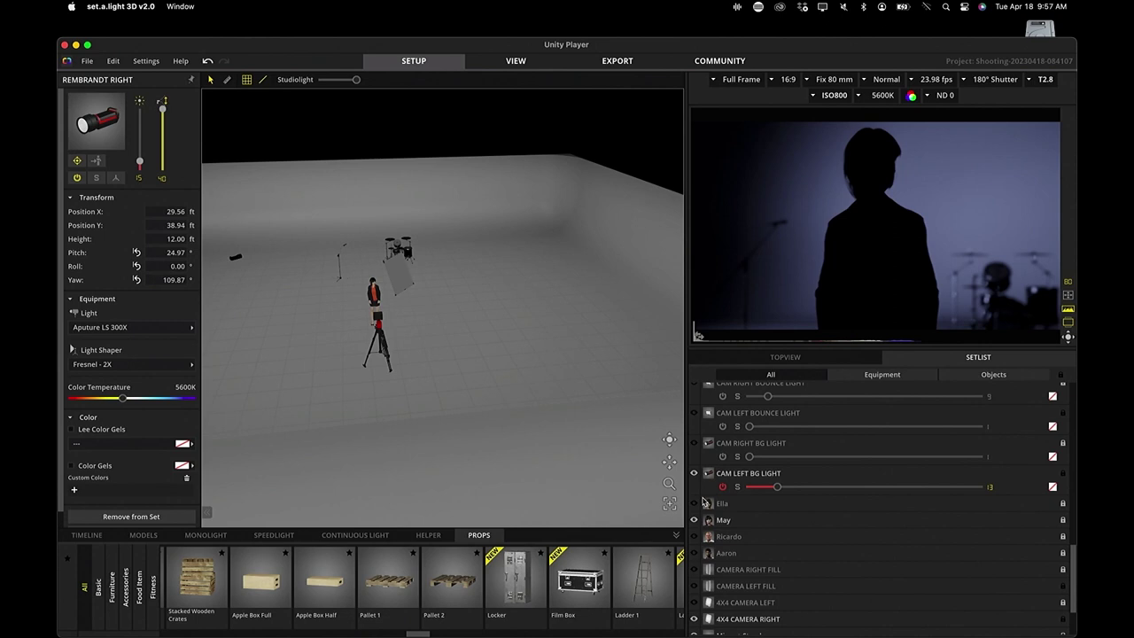
pyautogui.scroll(-3, 796, 514)
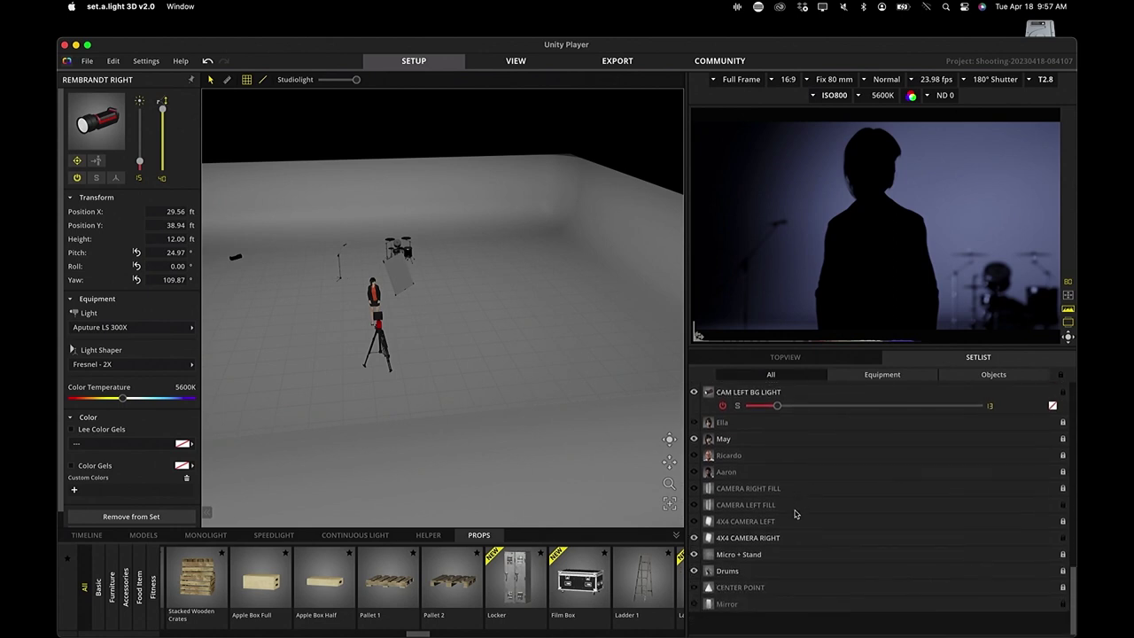
pyautogui.scroll(6, 795, 514)
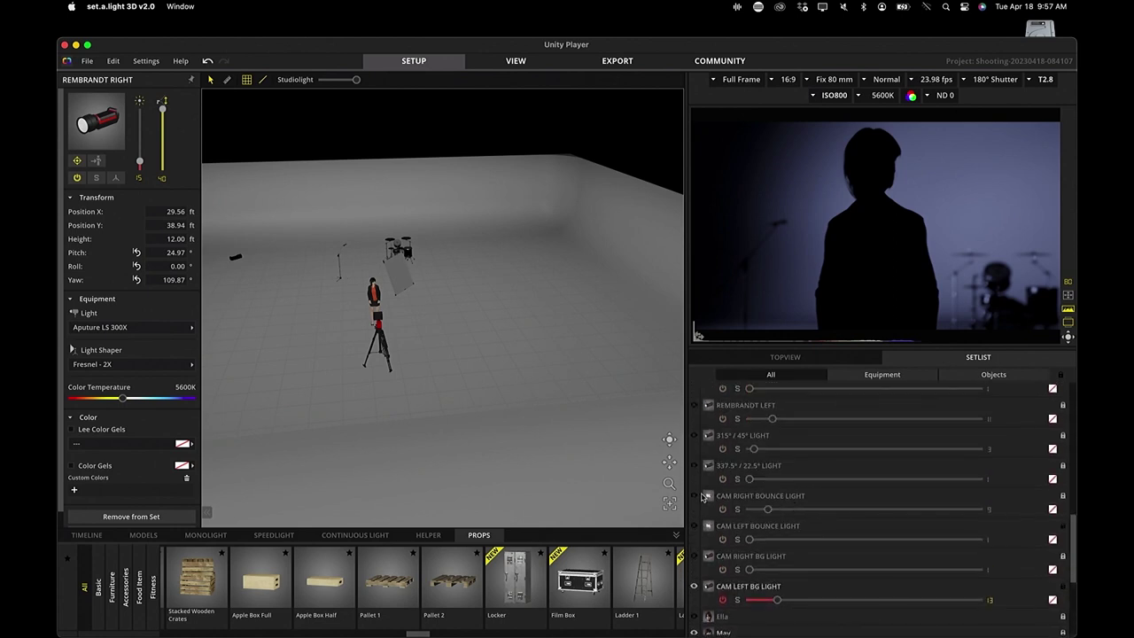
pyautogui.click(693, 466)
pyautogui.click(694, 467)
# - Make the 180° / 180° LIGHT behind the model visible and raise its power to 35
pyautogui.scroll(4, 721, 455)
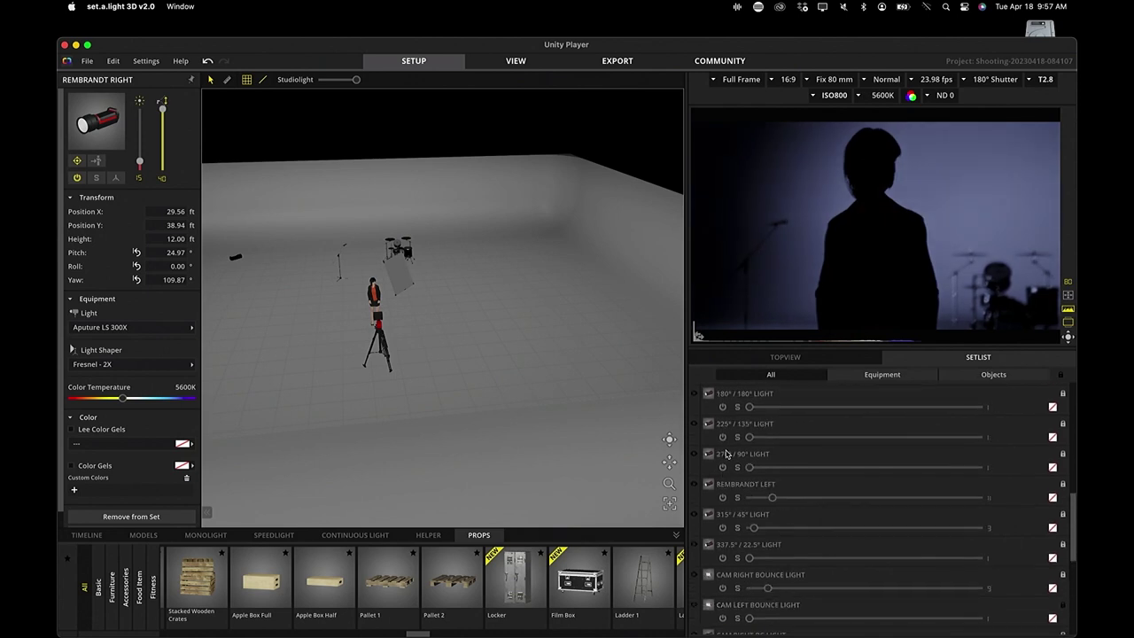
pyautogui.scroll(1, 725, 453)
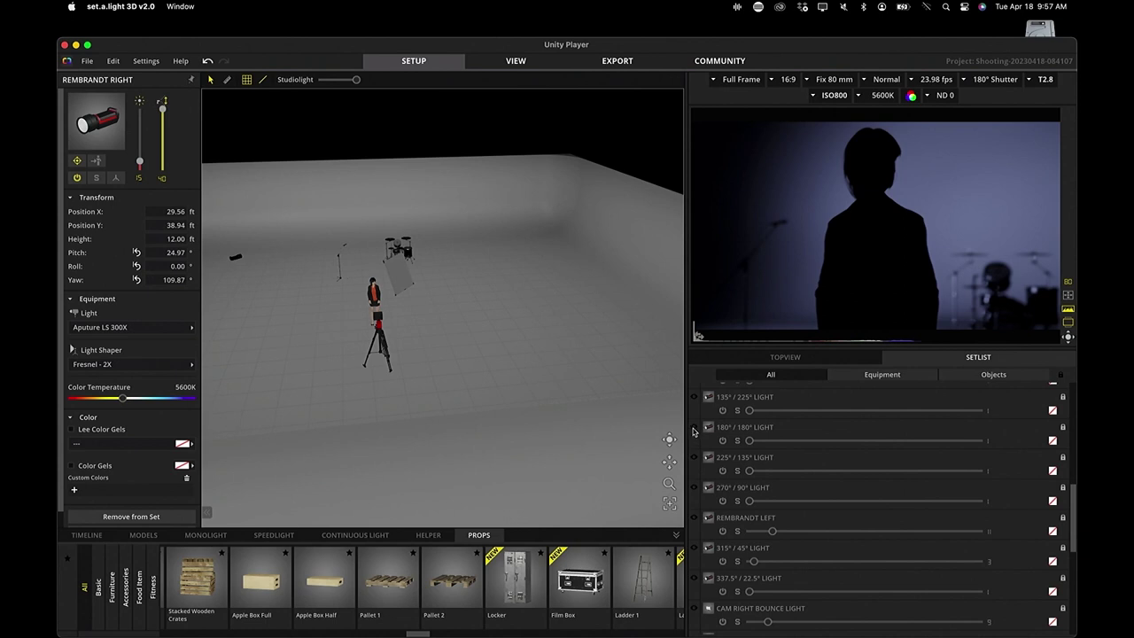
pyautogui.click(694, 428)
pyautogui.moveTo(751, 440); pyautogui.dragTo(829, 436)
# - Hide the 180° / 180° LIGHT behind the model
pyautogui.scroll(-3, 743, 522)
pyautogui.scroll(-4, 742, 522)
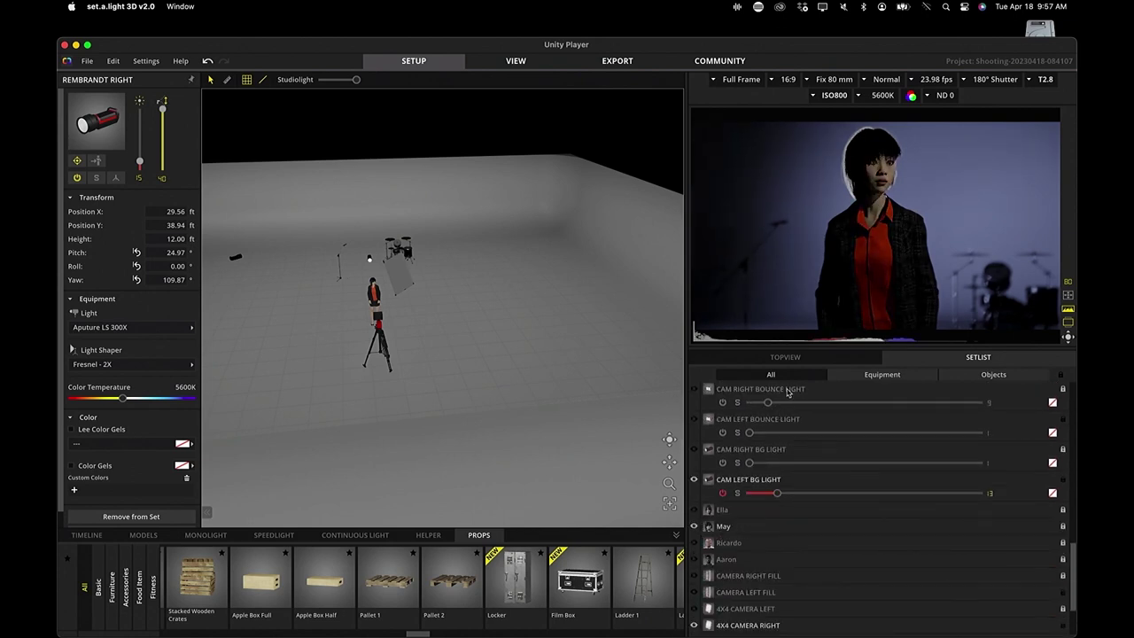
pyautogui.moveTo(868, 209)
pyautogui.scroll(1, 697, 484)
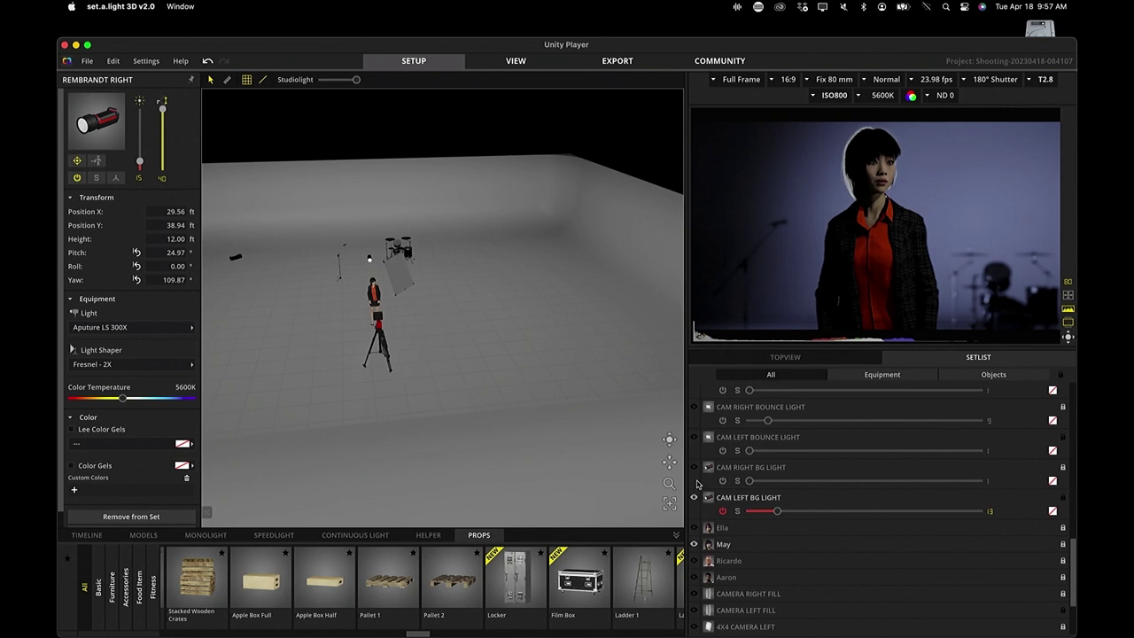
pyautogui.scroll(10, 697, 483)
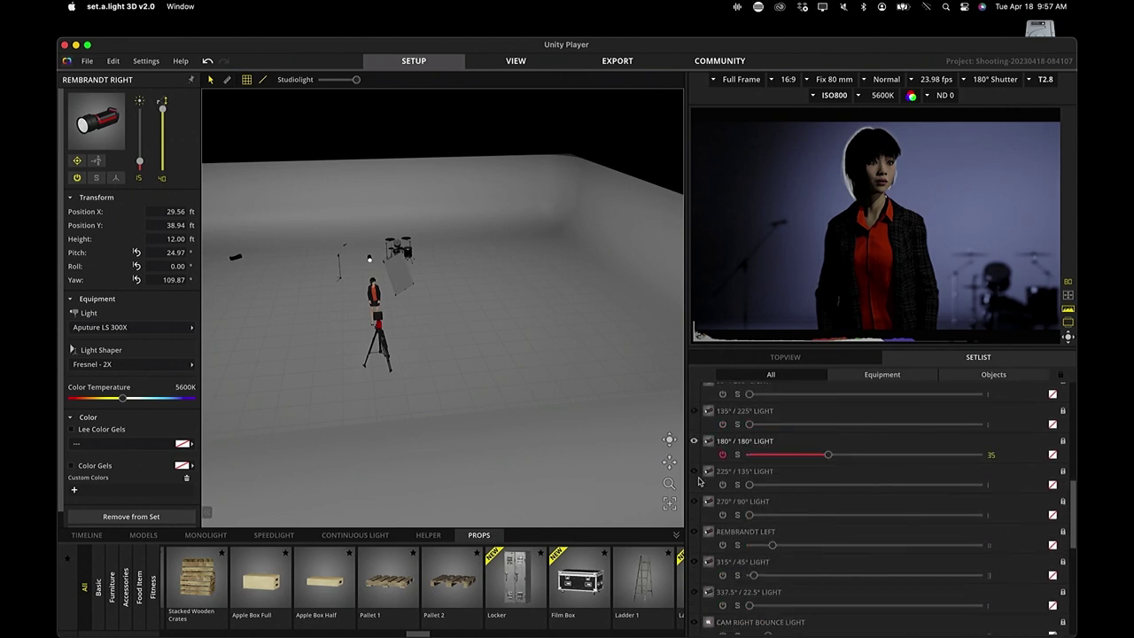
pyautogui.click(694, 440)
# - Try the 225° / 135° LIGHT by showing and hiding it, and make the 135° / 225° LIGHT visible instead
pyautogui.click(693, 472)
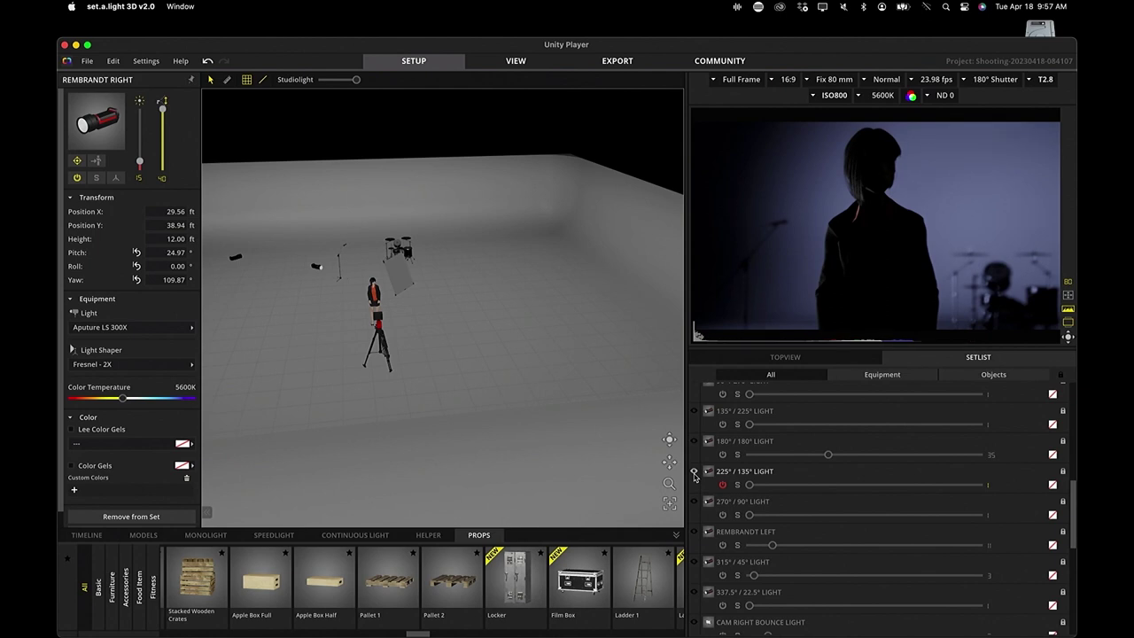
pyautogui.click(695, 472)
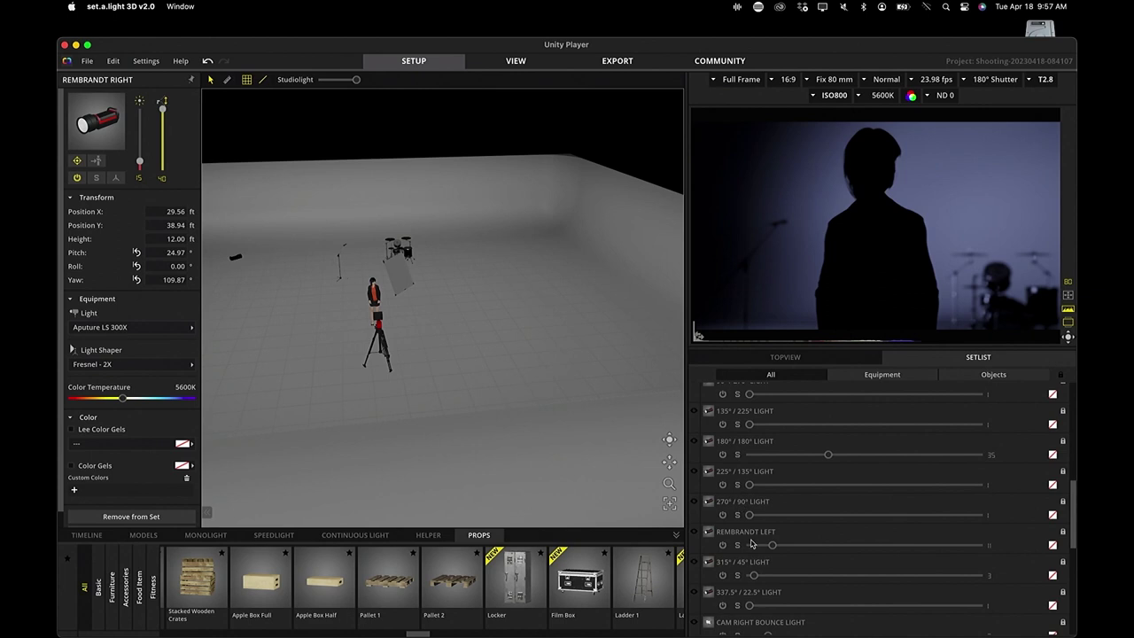
pyautogui.scroll(1, 700, 479)
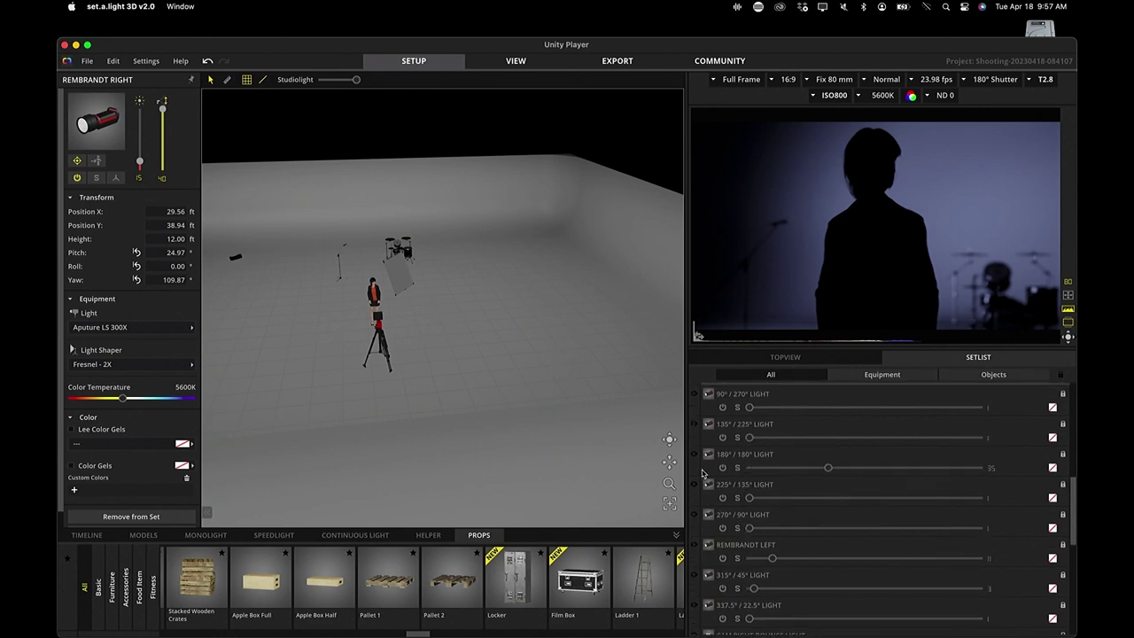
pyautogui.click(695, 424)
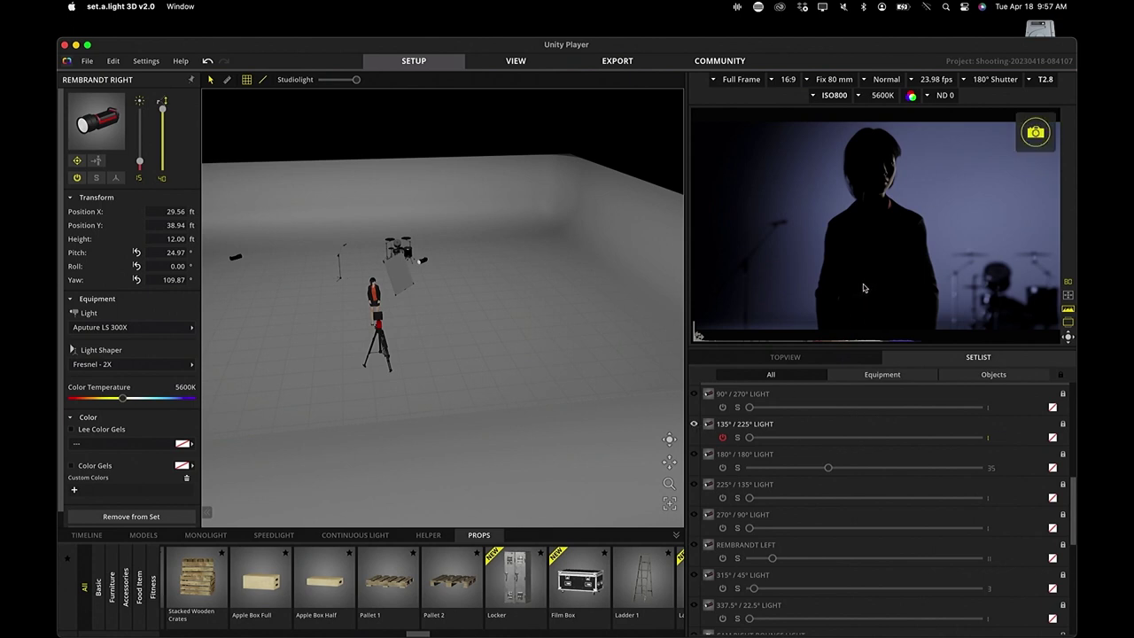
# - Switch A CAM to the Fix 135 mm lens, and unlock and re-aim it at the model with pitch about -2.70° and yaw about 178.24°
pyautogui.click(833, 82)
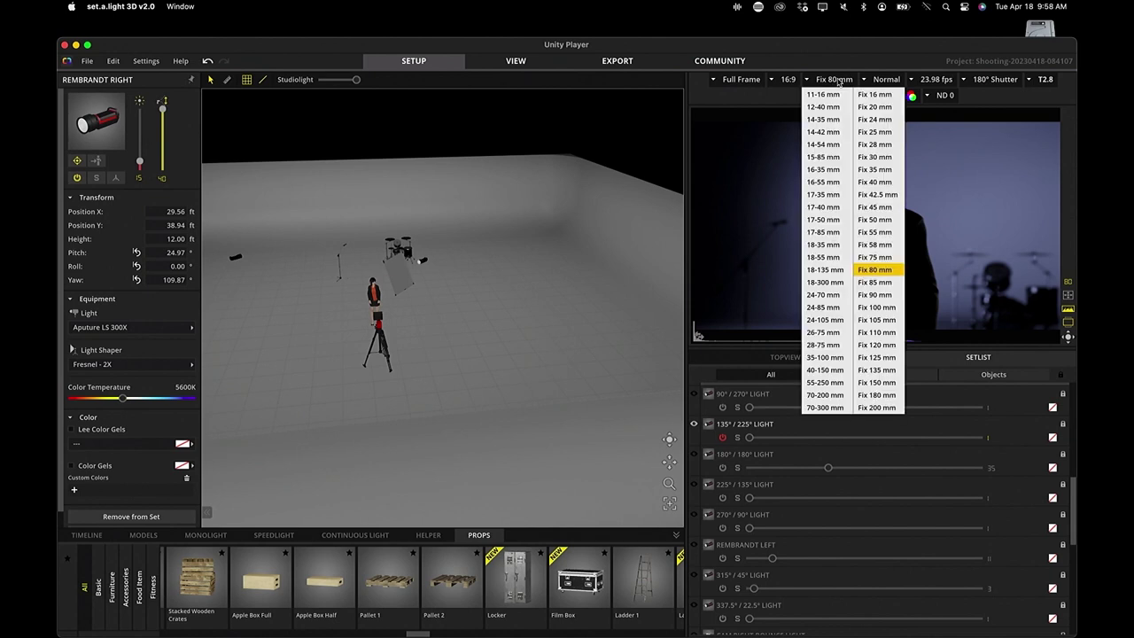
pyautogui.click(877, 370)
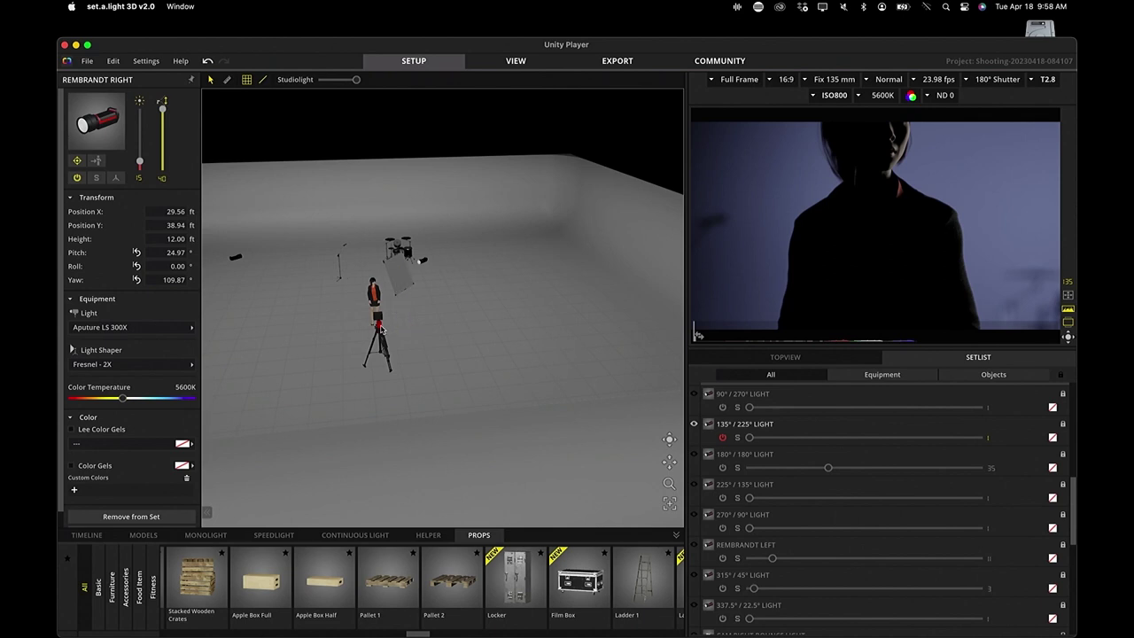
pyautogui.scroll(3, 774, 425)
pyautogui.scroll(1, 773, 425)
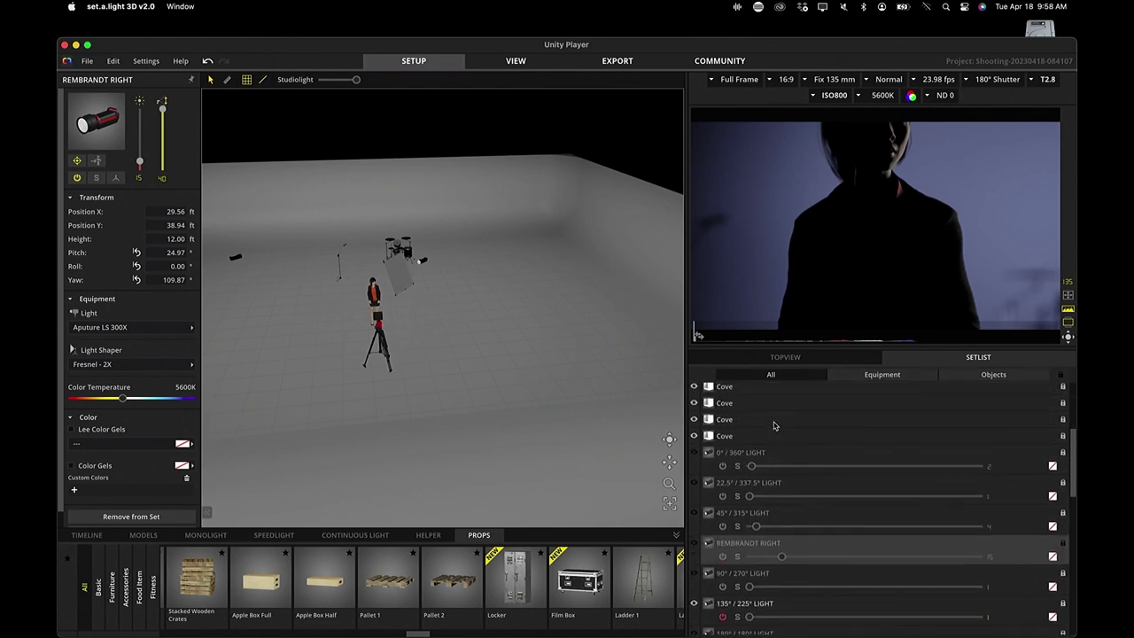
pyautogui.scroll(2, 791, 516)
pyautogui.scroll(2, 791, 516)
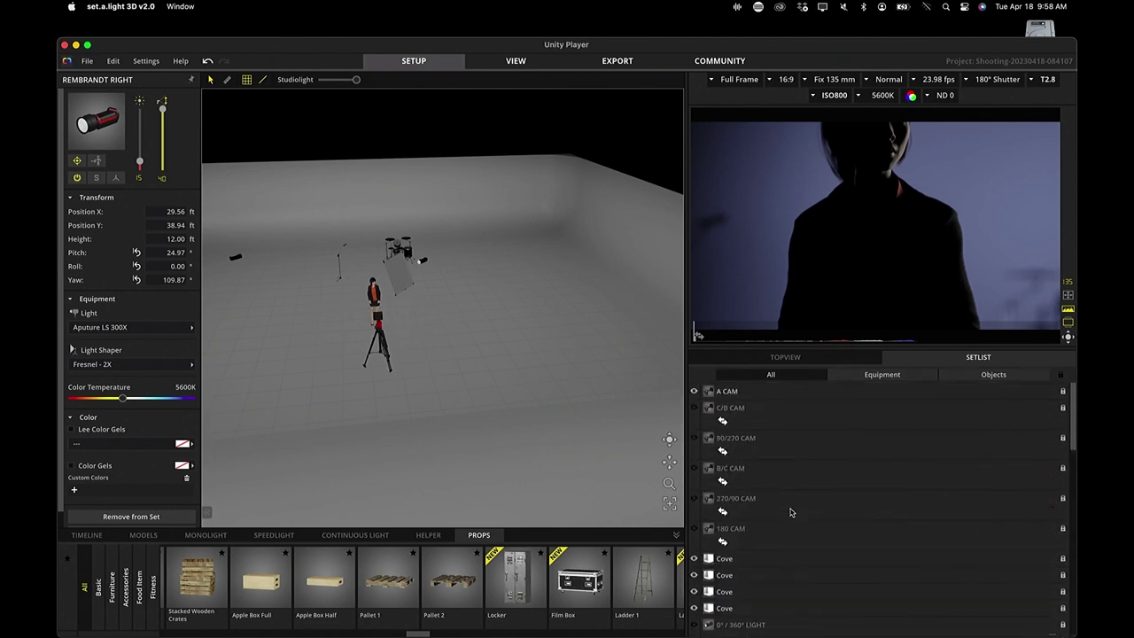
pyautogui.click(750, 391)
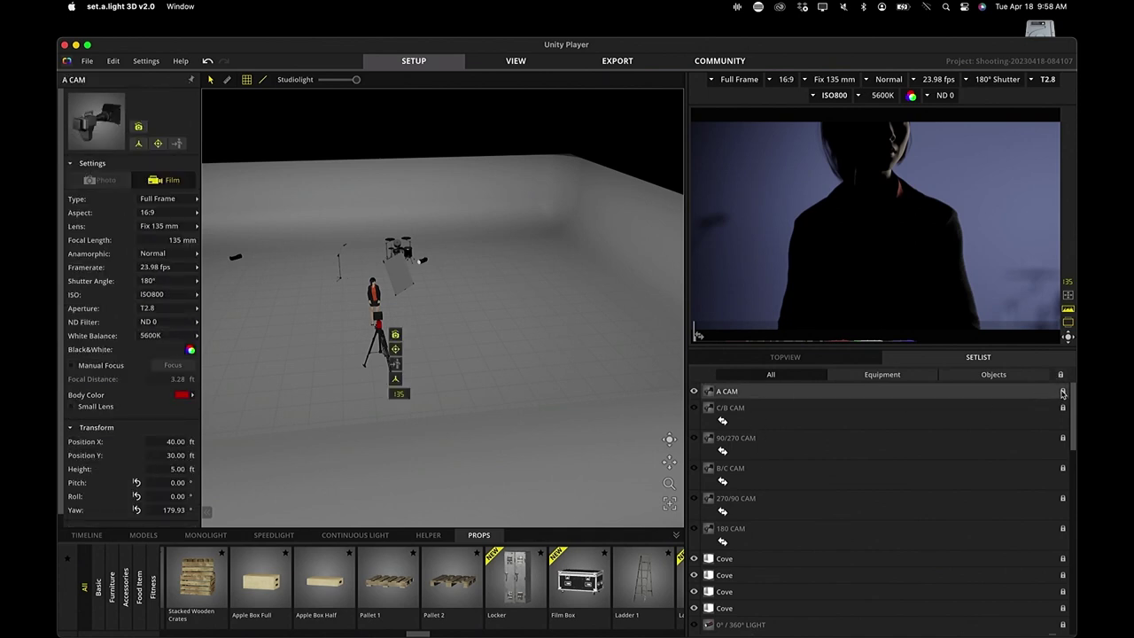
pyautogui.moveTo(380, 328); pyautogui.dragTo(386, 356)
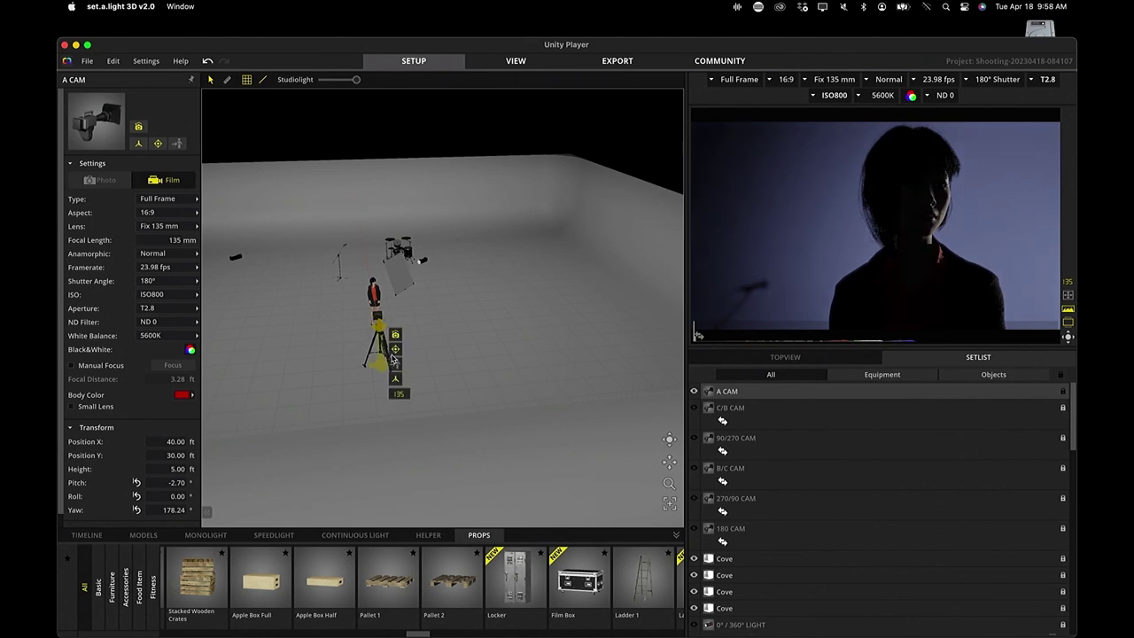
pyautogui.moveTo(949, 198)
# - Open the Kitchen_Scene.set project, discarding the unsaved changes to the current shooting
pyautogui.click(88, 62)
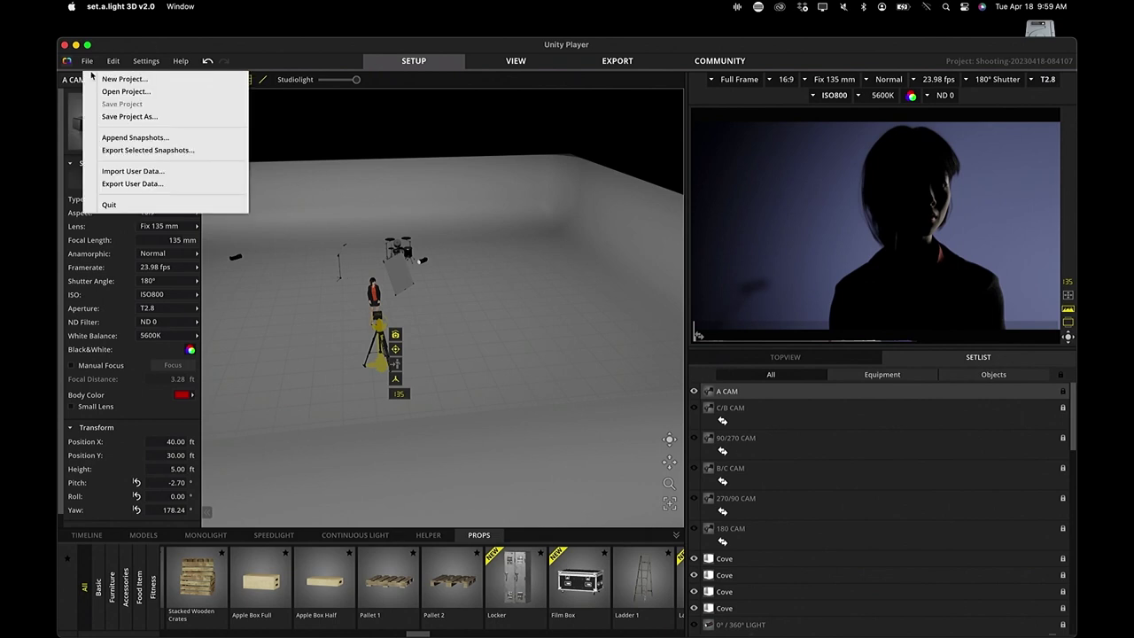
pyautogui.click(104, 94)
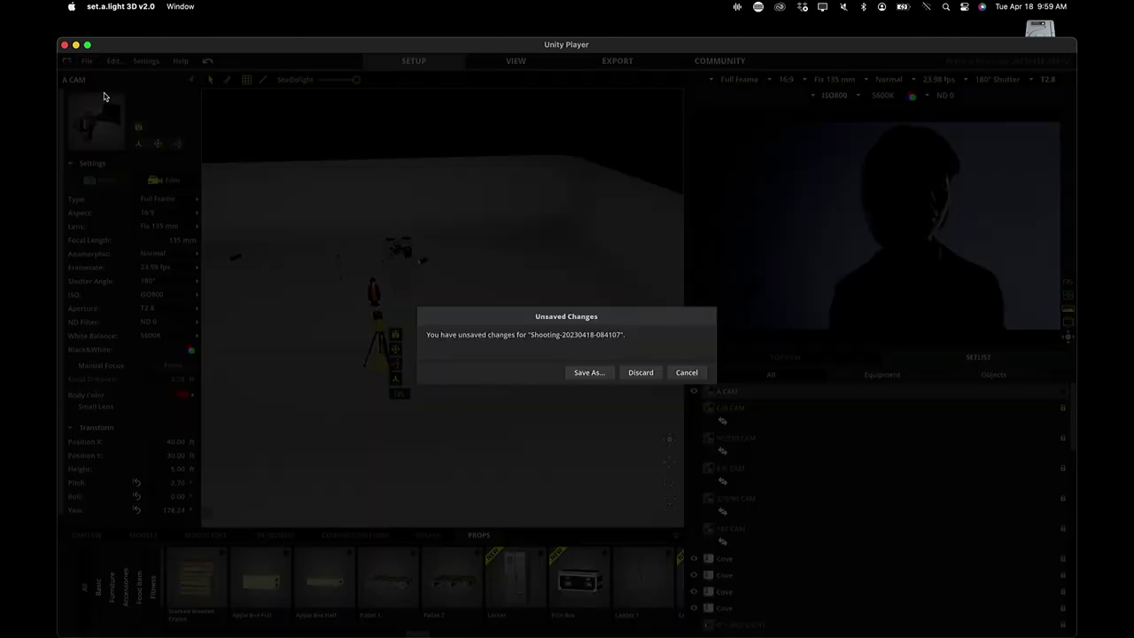
pyautogui.click(641, 373)
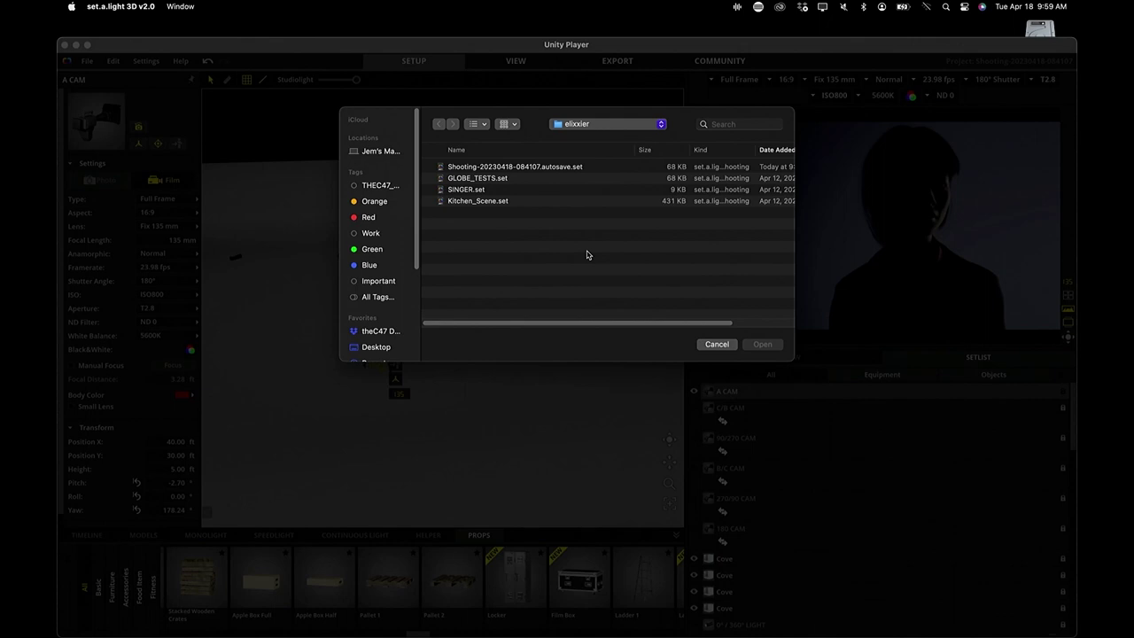
pyautogui.doubleClick(490, 202)
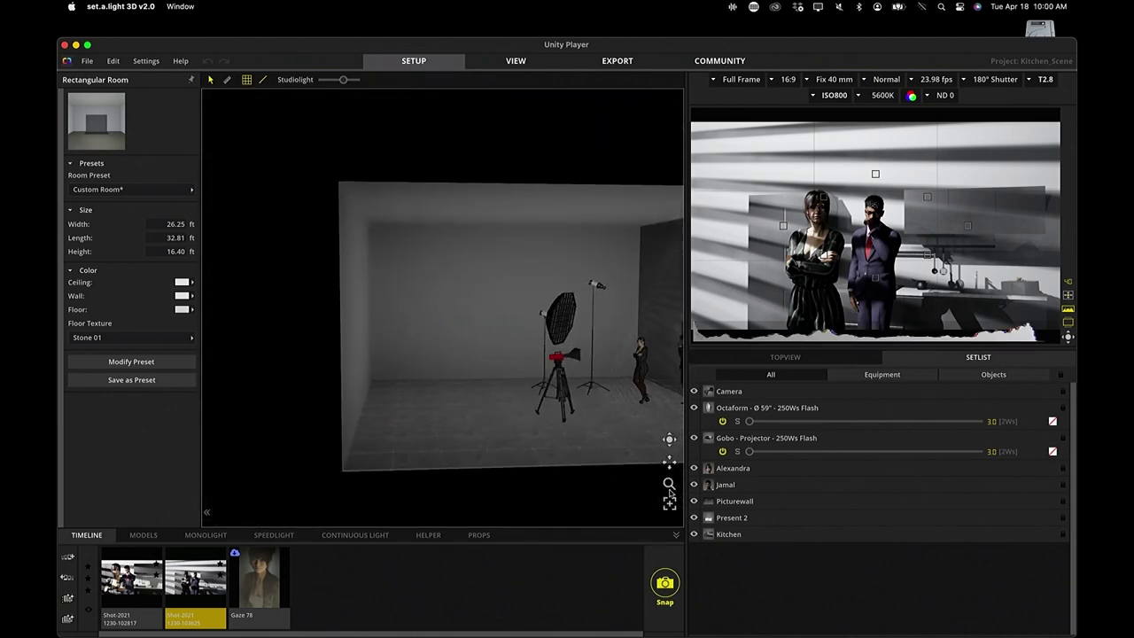
# - Hide and restore the Gobo - Projector flash and the Octaform flash one at a time to compare their effect on the kitchen scene
pyautogui.moveTo(347, 385); pyautogui.dragTo(652, 357, button='right')
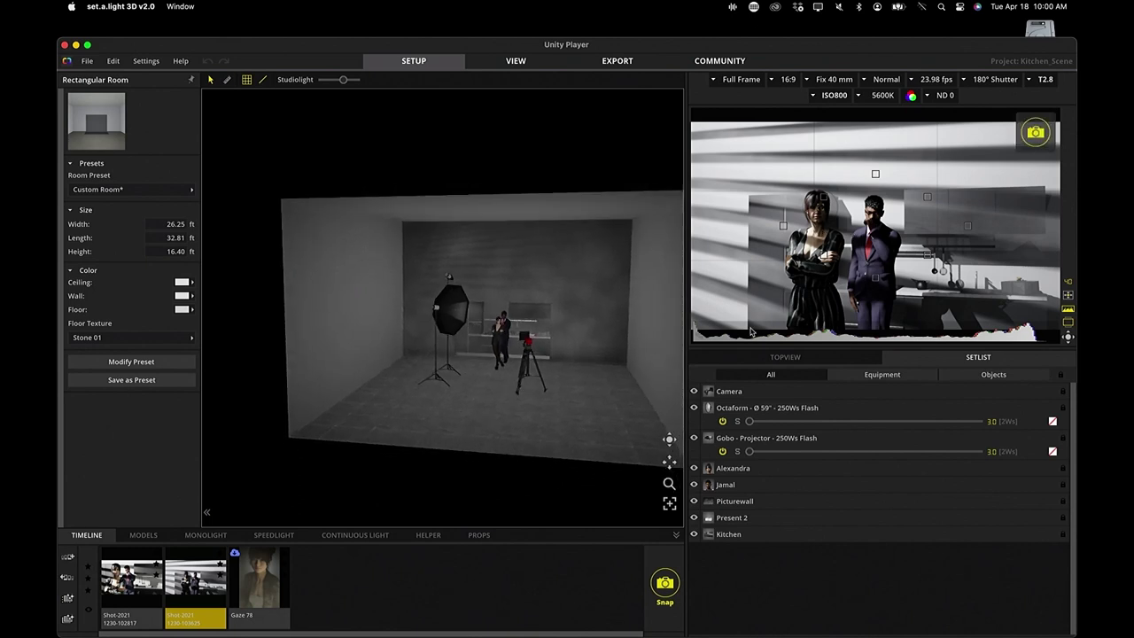
pyautogui.click(694, 438)
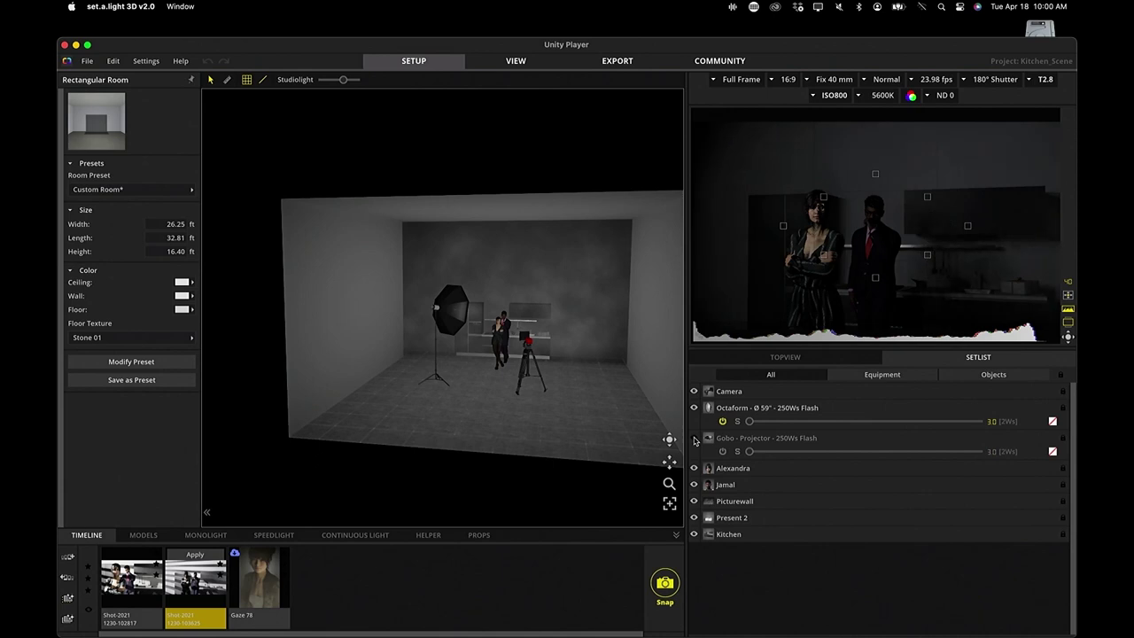
pyautogui.click(693, 437)
pyautogui.click(693, 407)
pyautogui.click(694, 407)
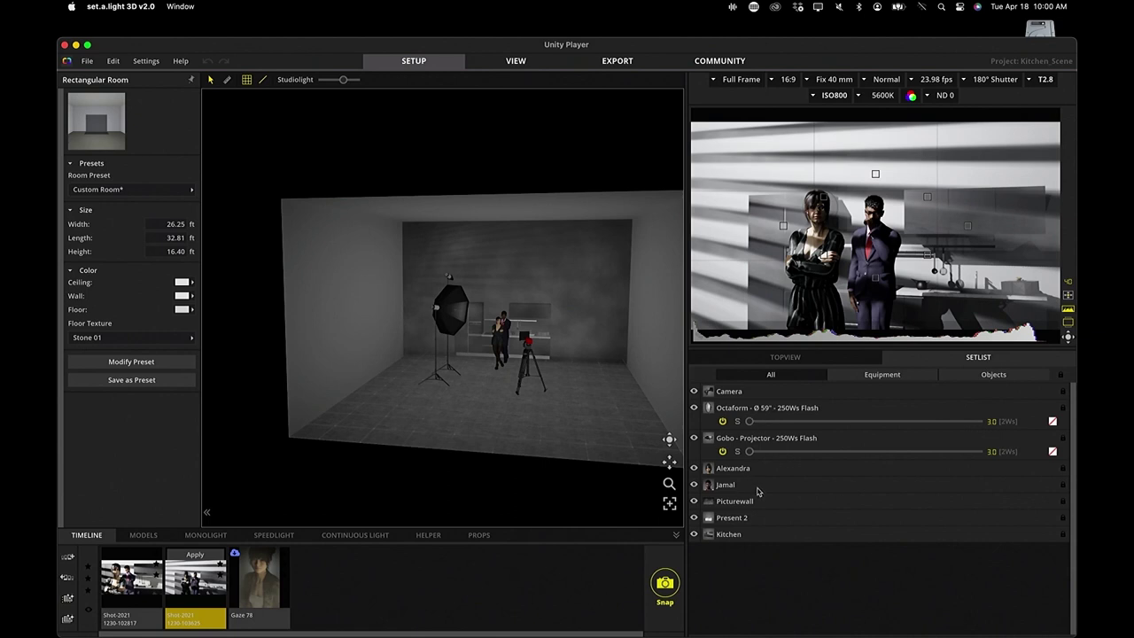
# - Open the SINGER.set project, discarding the unsaved changes to Kitchen_Scene
pyautogui.click(87, 60)
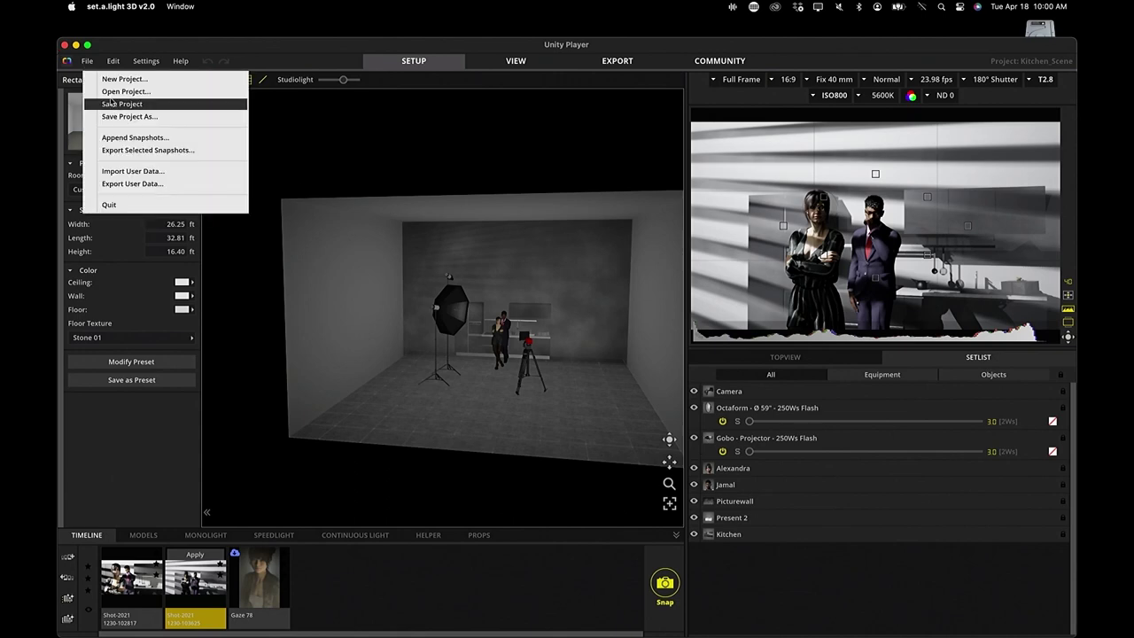
pyautogui.click(115, 91)
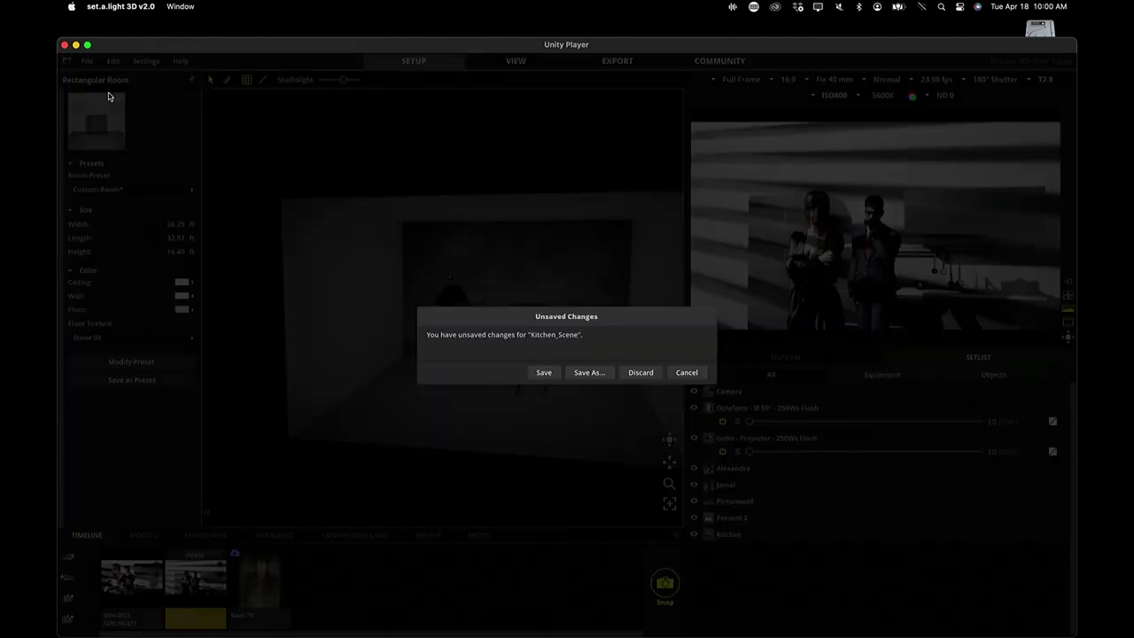
pyautogui.click(641, 372)
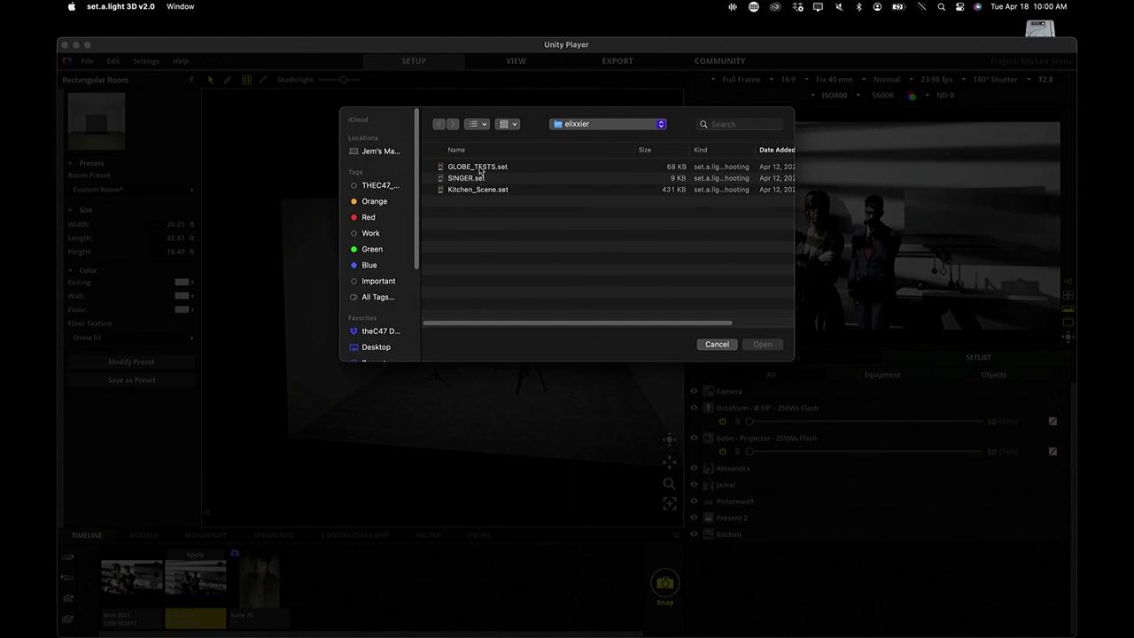
pyautogui.doubleClick(471, 180)
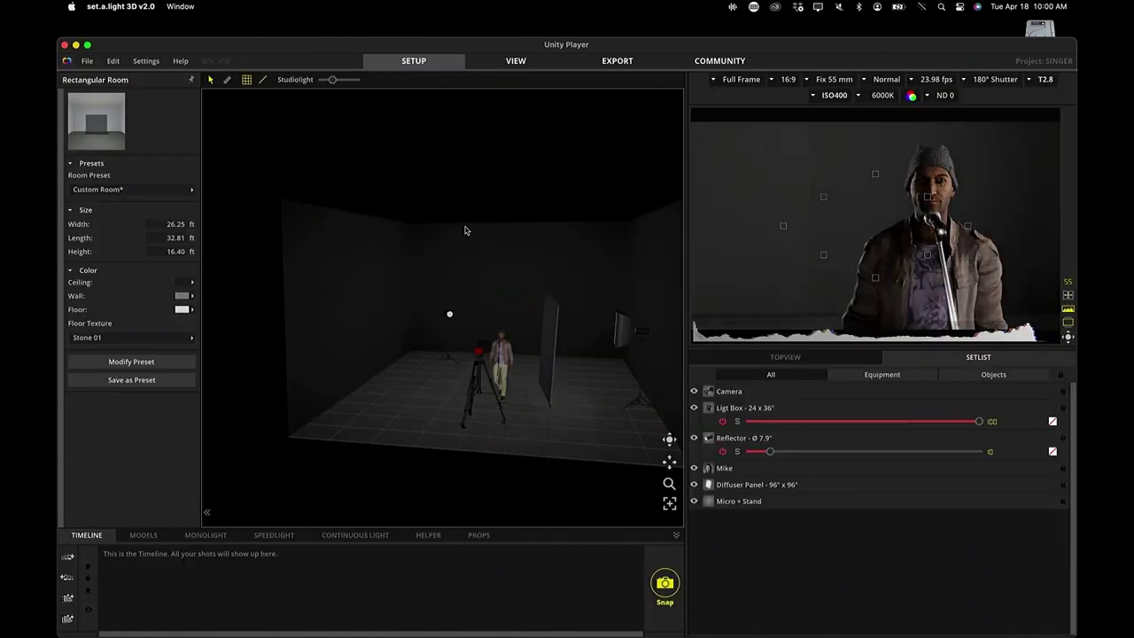
# - Examine the singer setup from different angles, selecting the 96" x 96" Diffuser Panel and the Ø 7.9" Reflector light in turn
pyautogui.moveTo(439, 381); pyautogui.dragTo(353, 379)
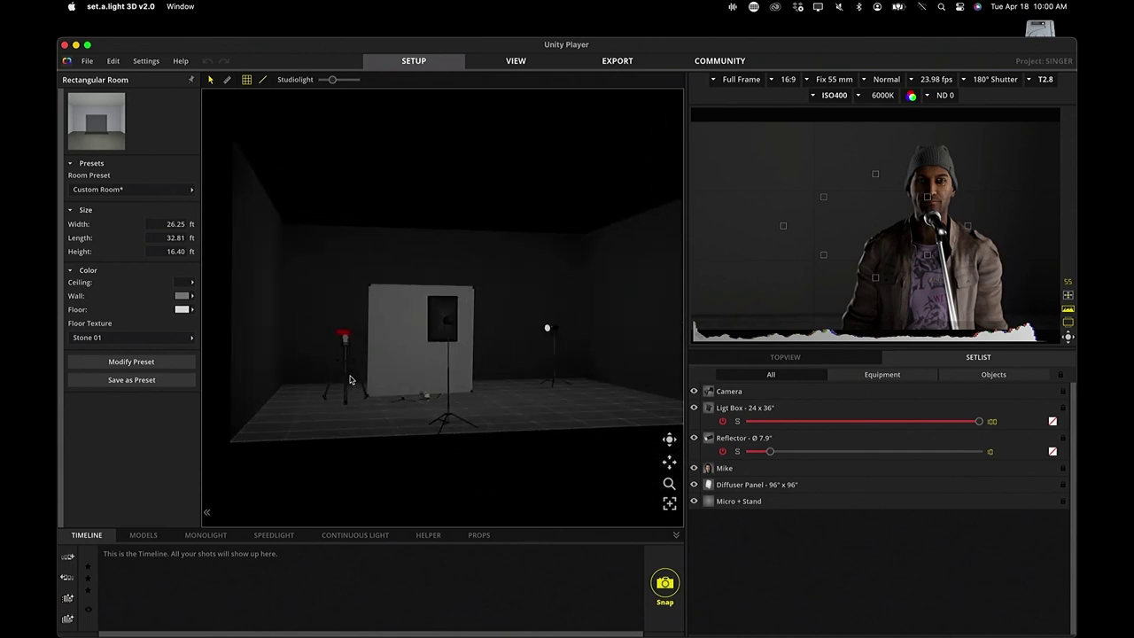
pyautogui.moveTo(407, 340); pyautogui.dragTo(485, 343)
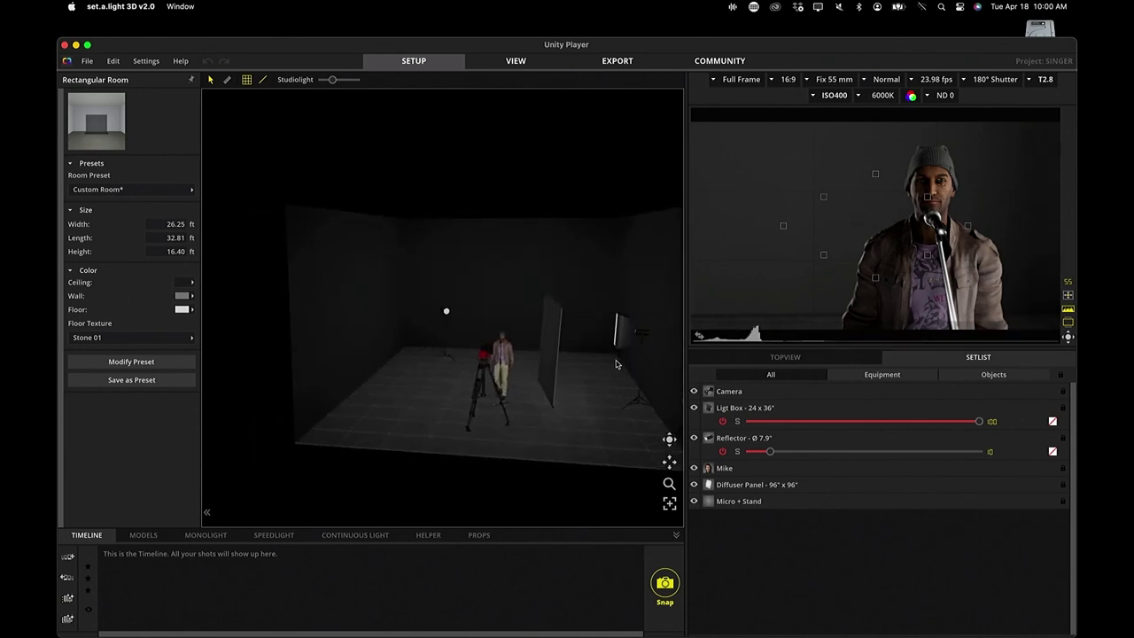
pyautogui.click(541, 362)
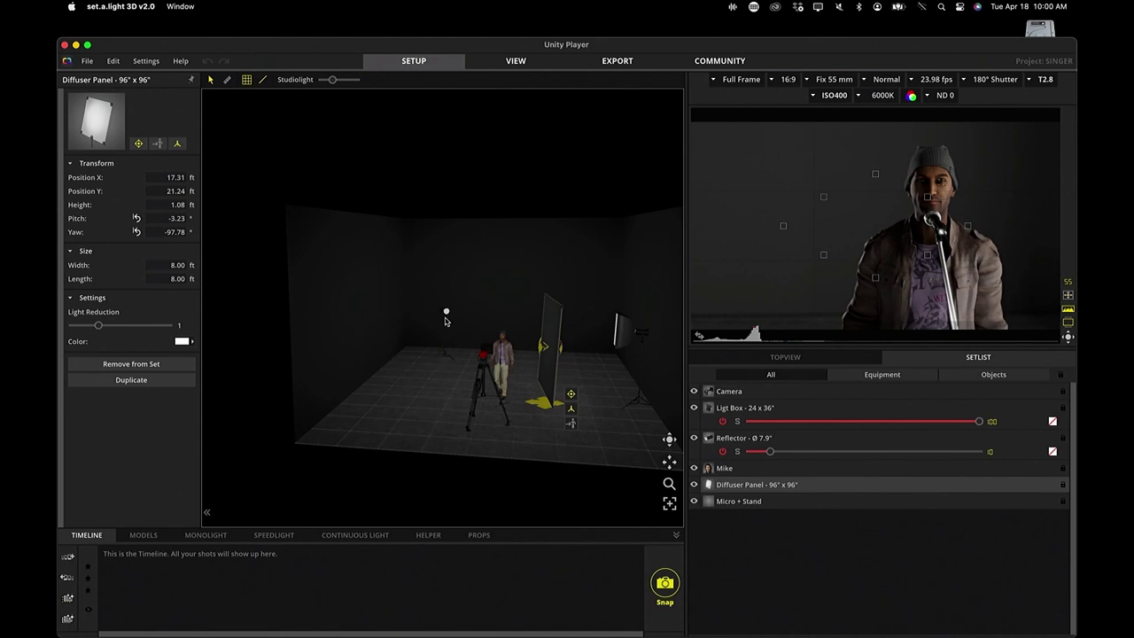
pyautogui.click(445, 337)
pyautogui.moveTo(893, 184)
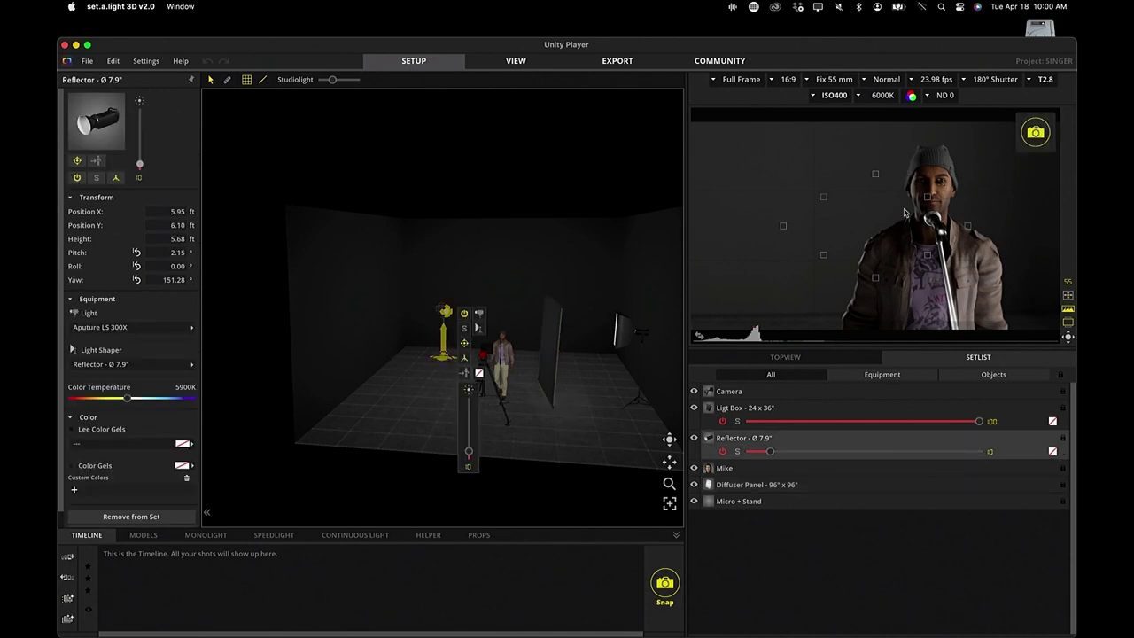